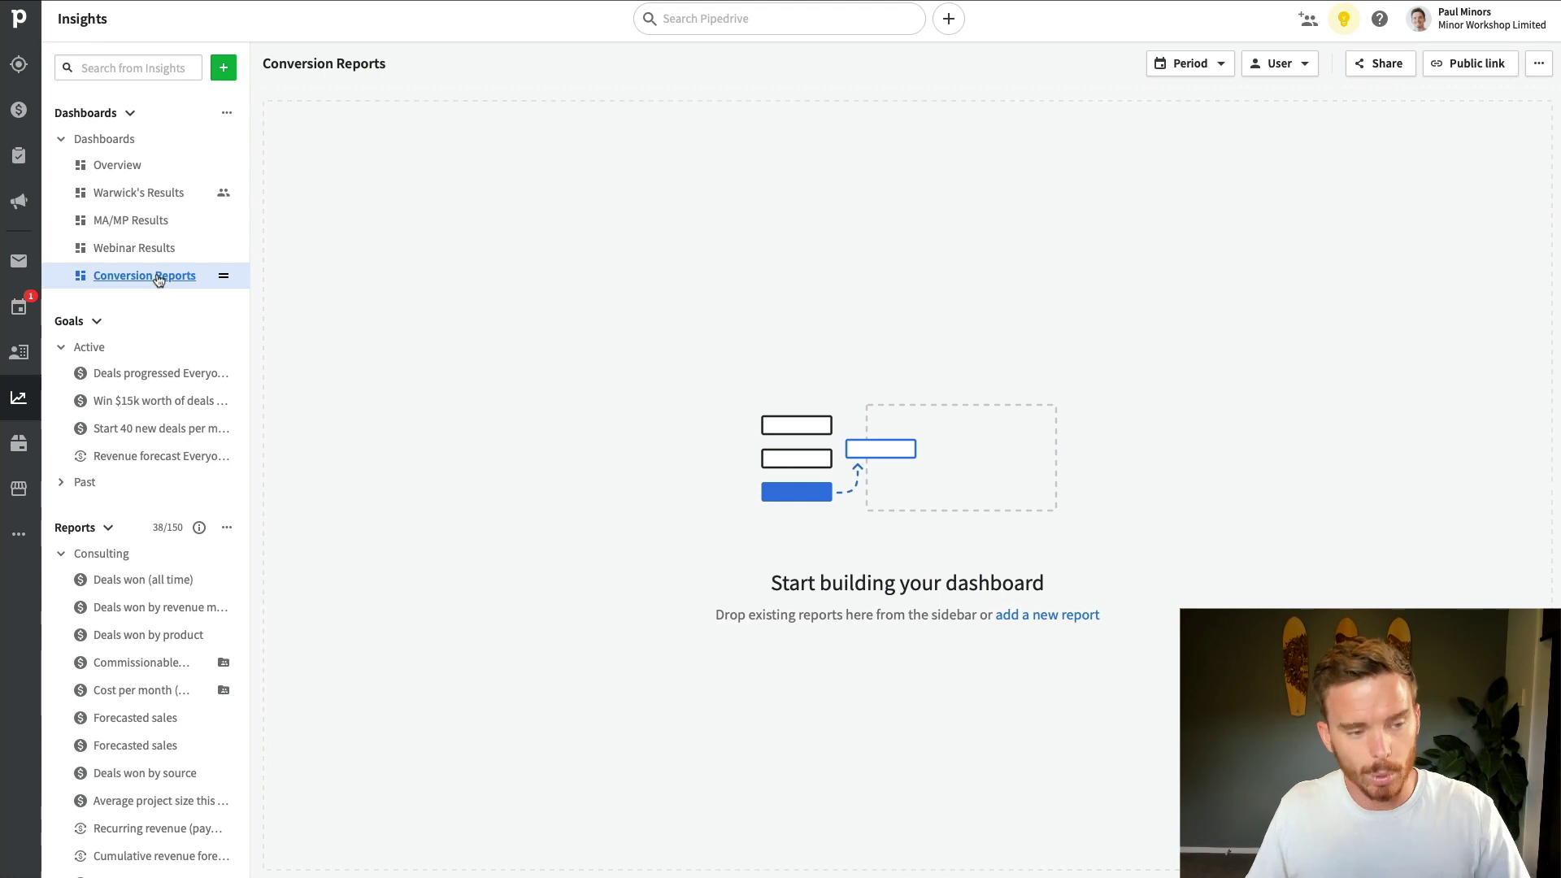
Create a new Deal Conversion report.
click(226, 71)
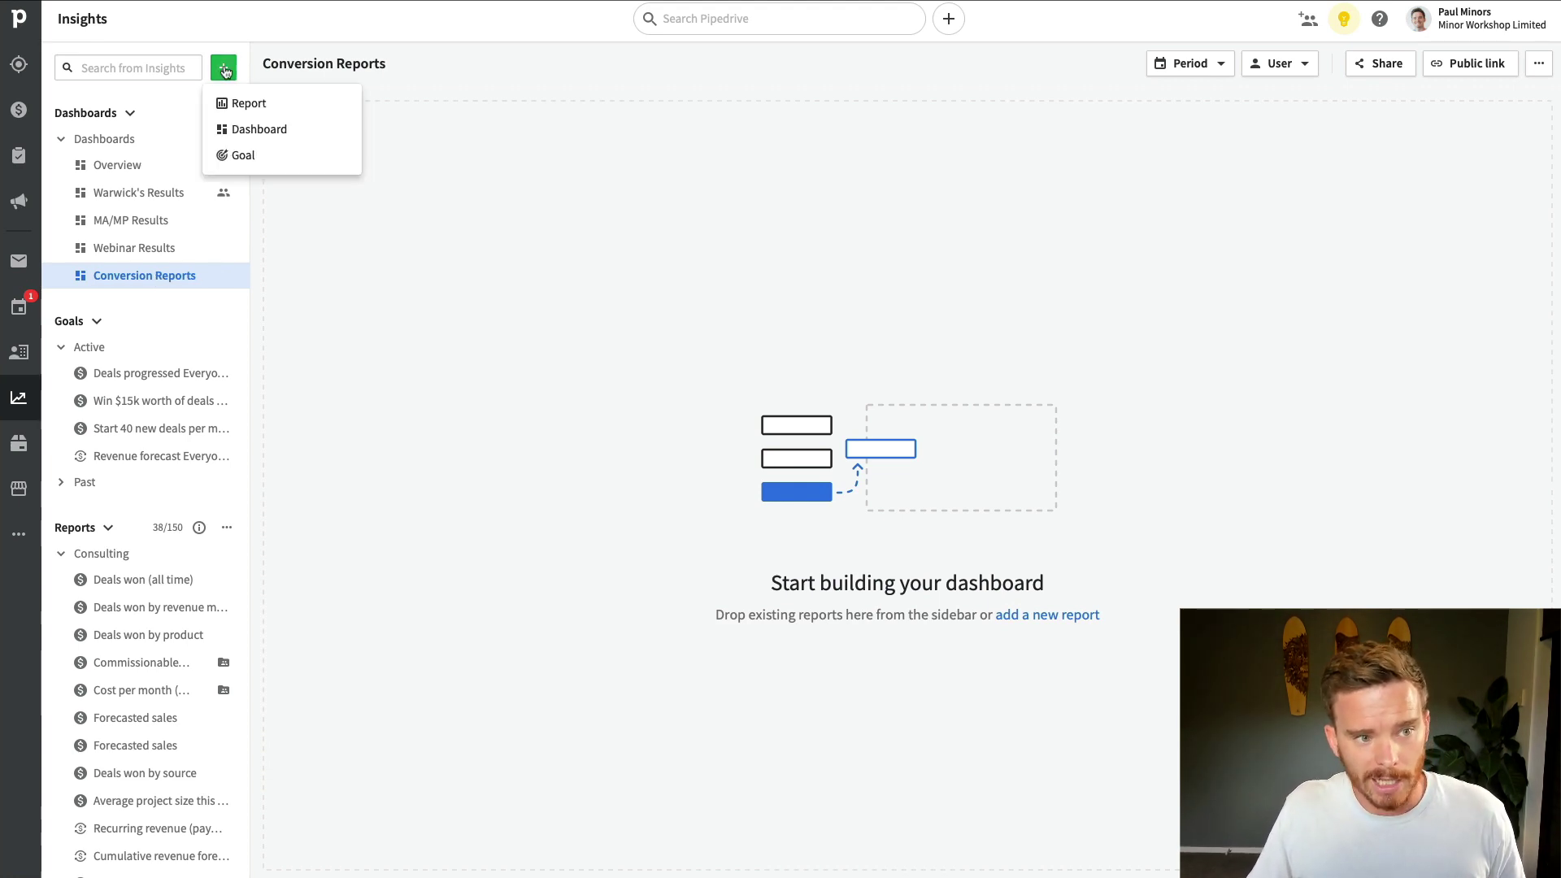
click(252, 104)
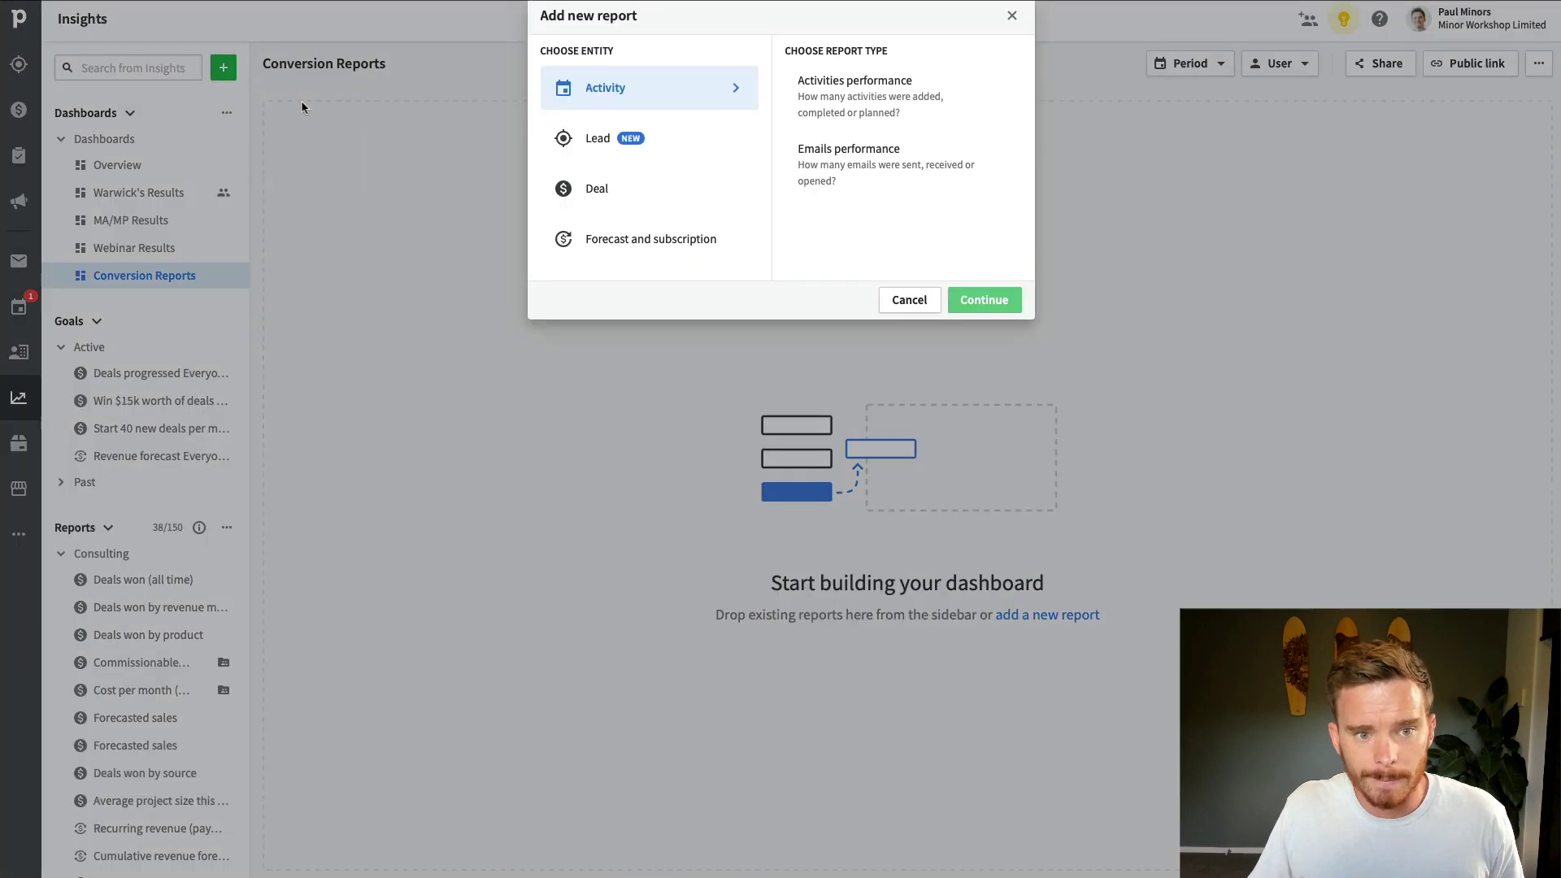
click(646, 191)
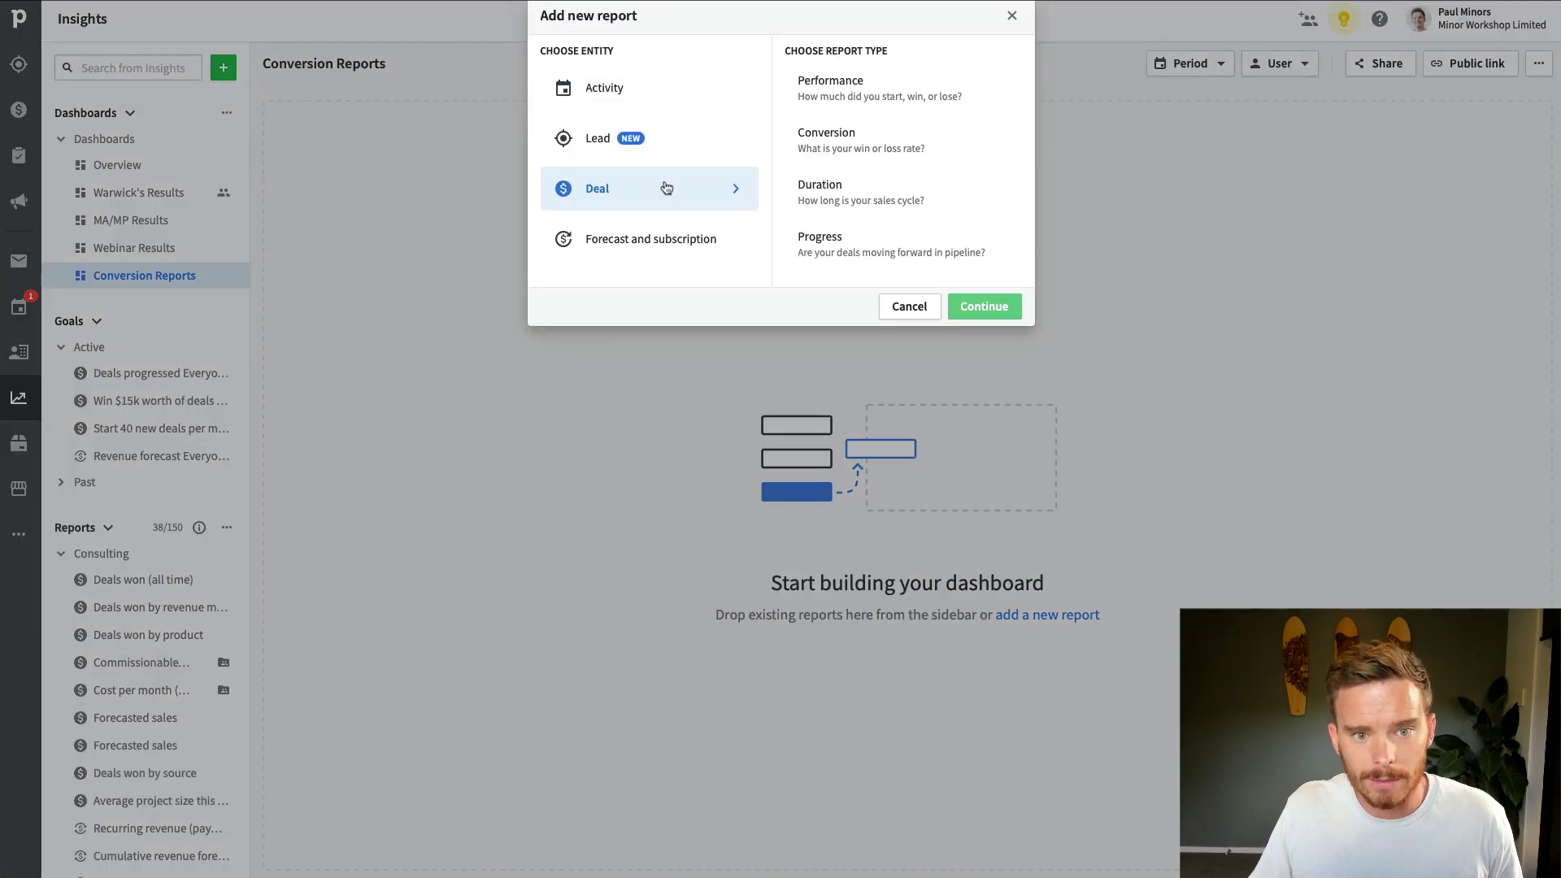
click(868, 143)
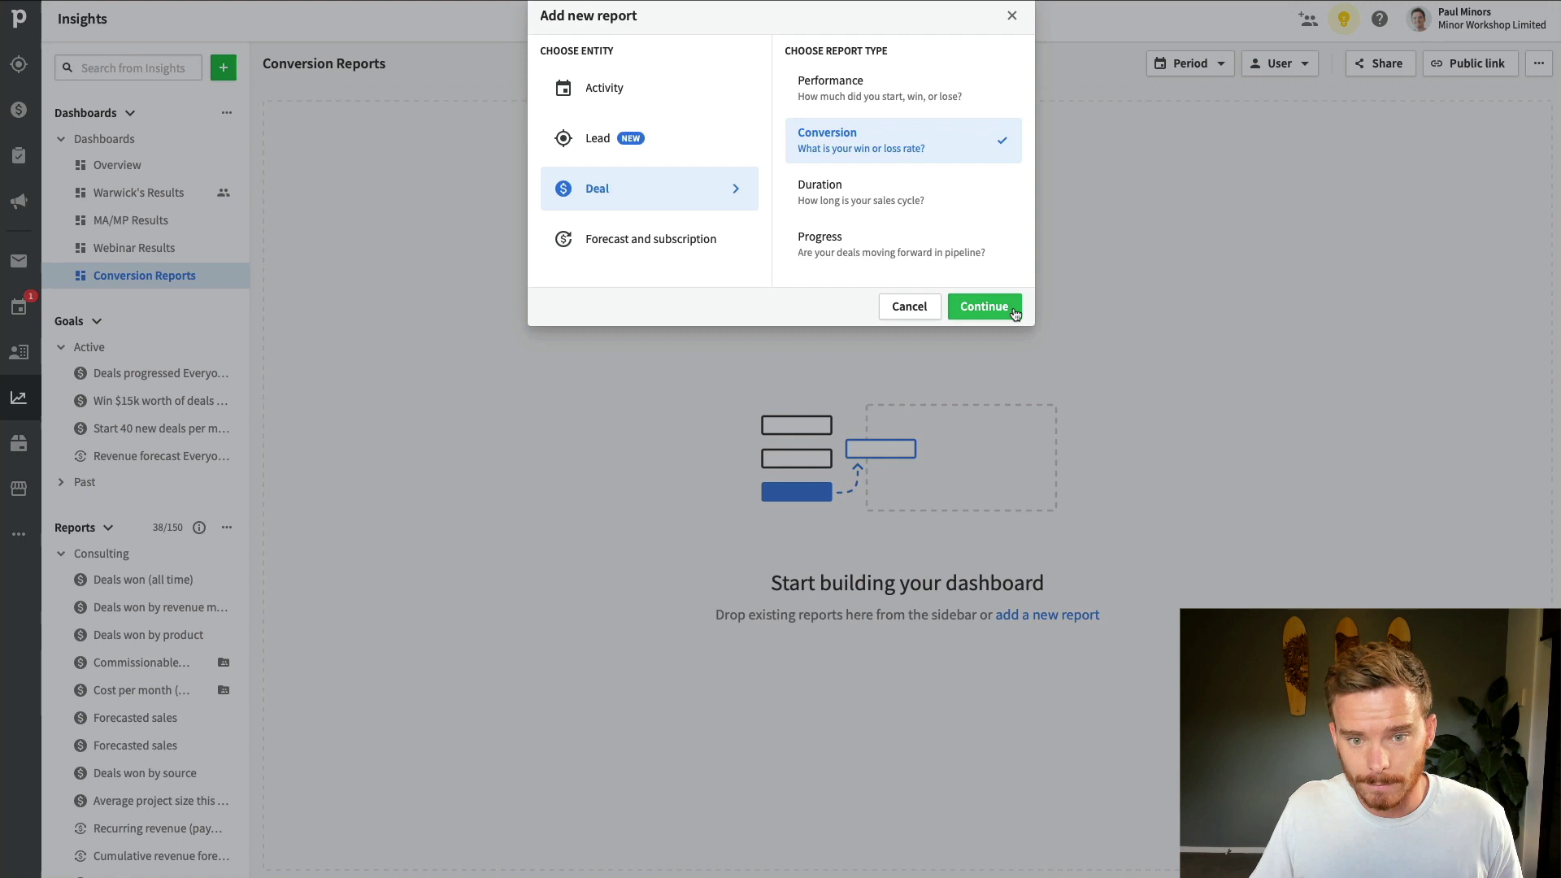
click(987, 307)
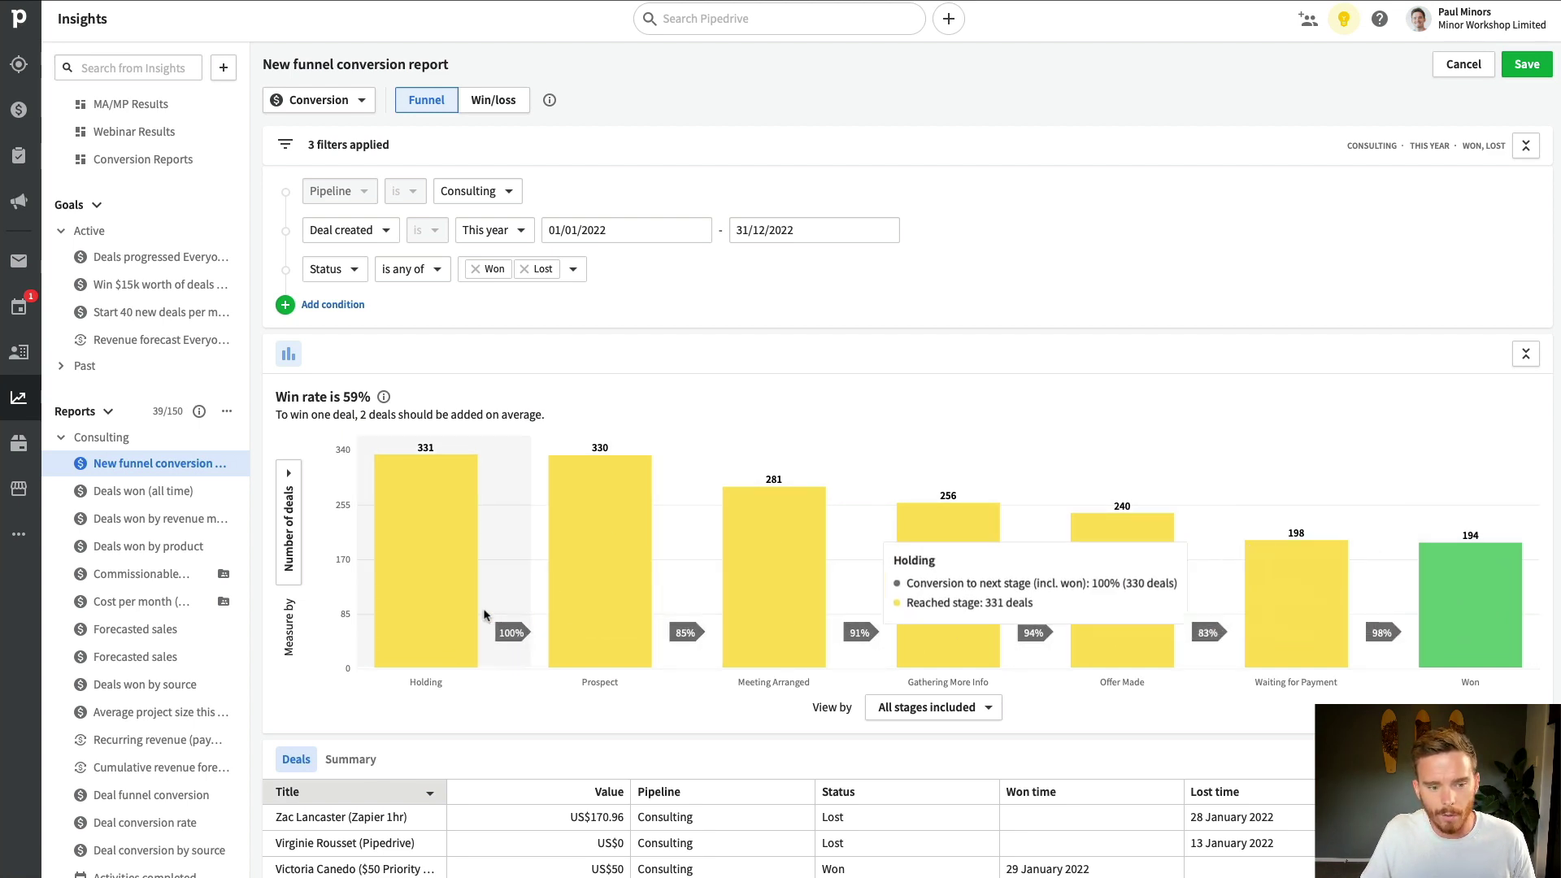
Review the pipeline and measure options, keeping the Consulting pipeline and Number of deals.
click(505, 191)
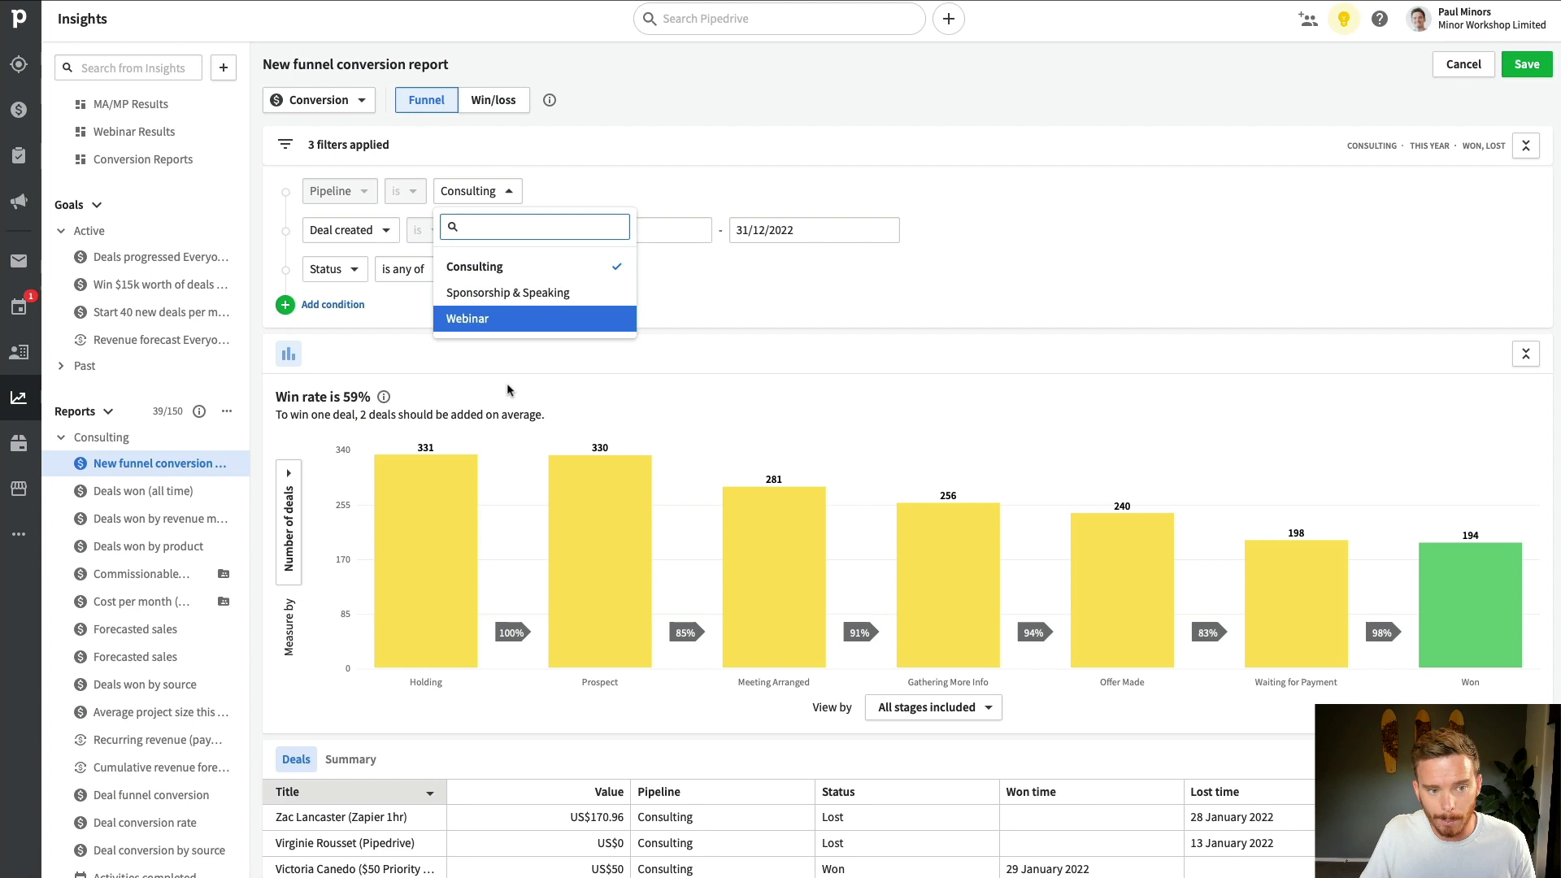
click(486, 291)
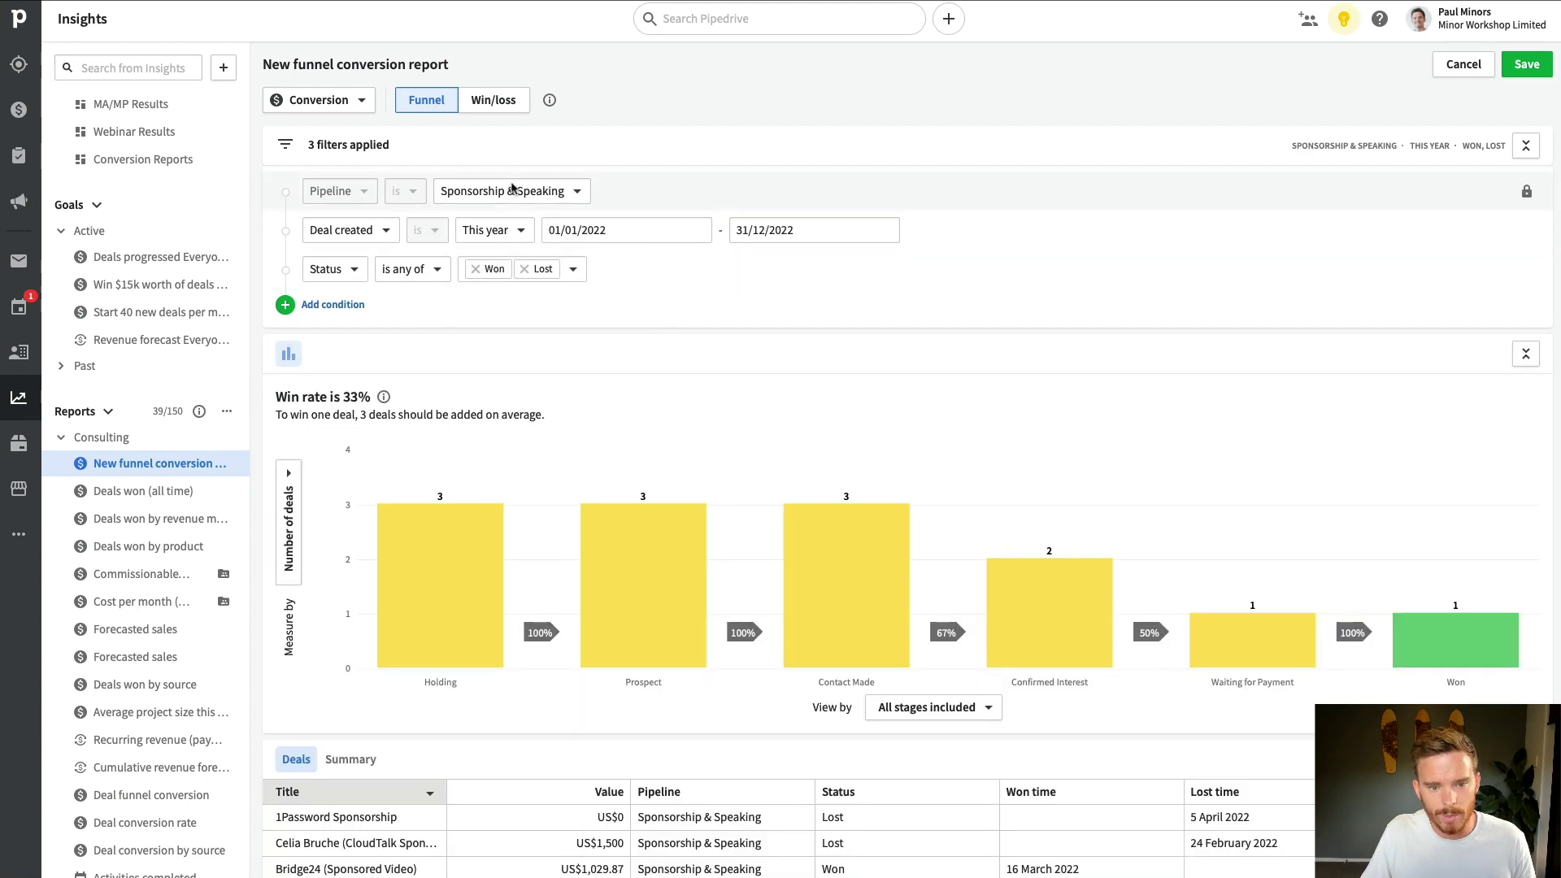
click(511, 190)
click(488, 266)
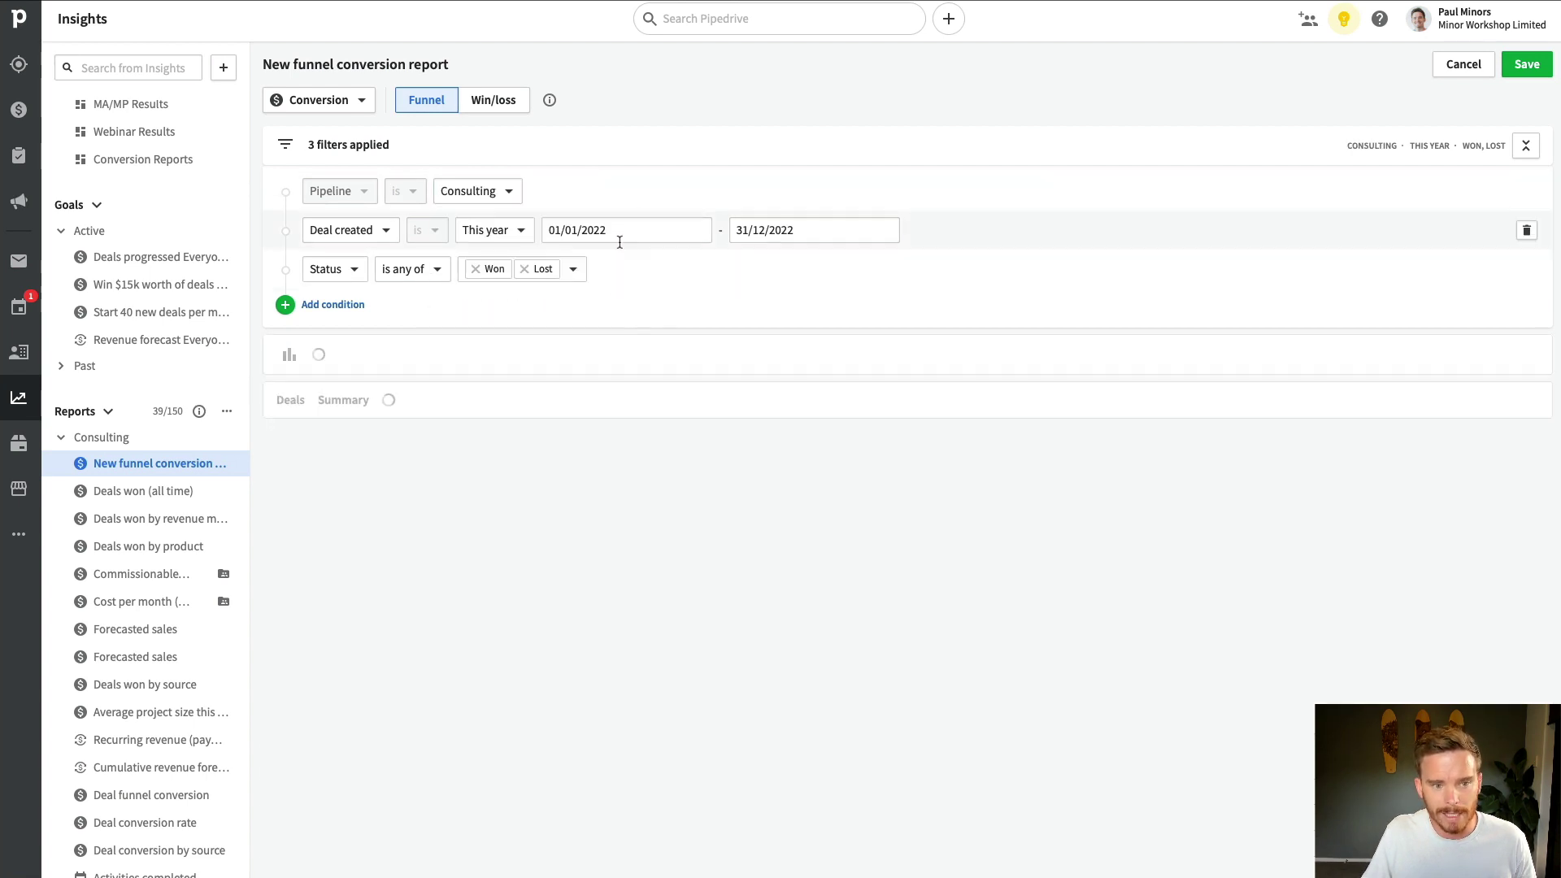
mouse_move(429, 582)
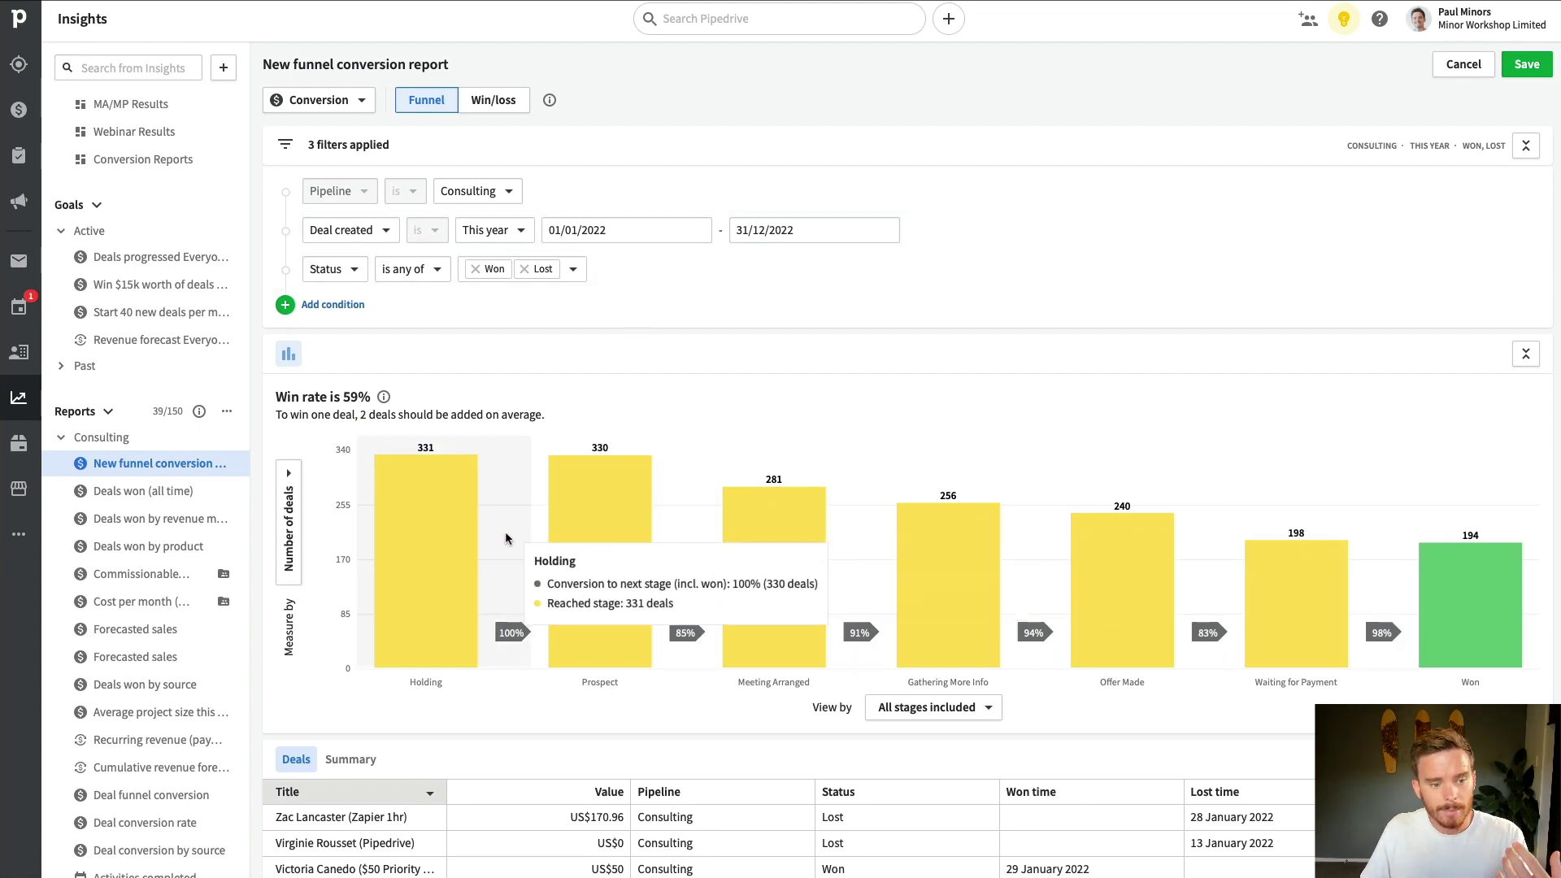
click(289, 525)
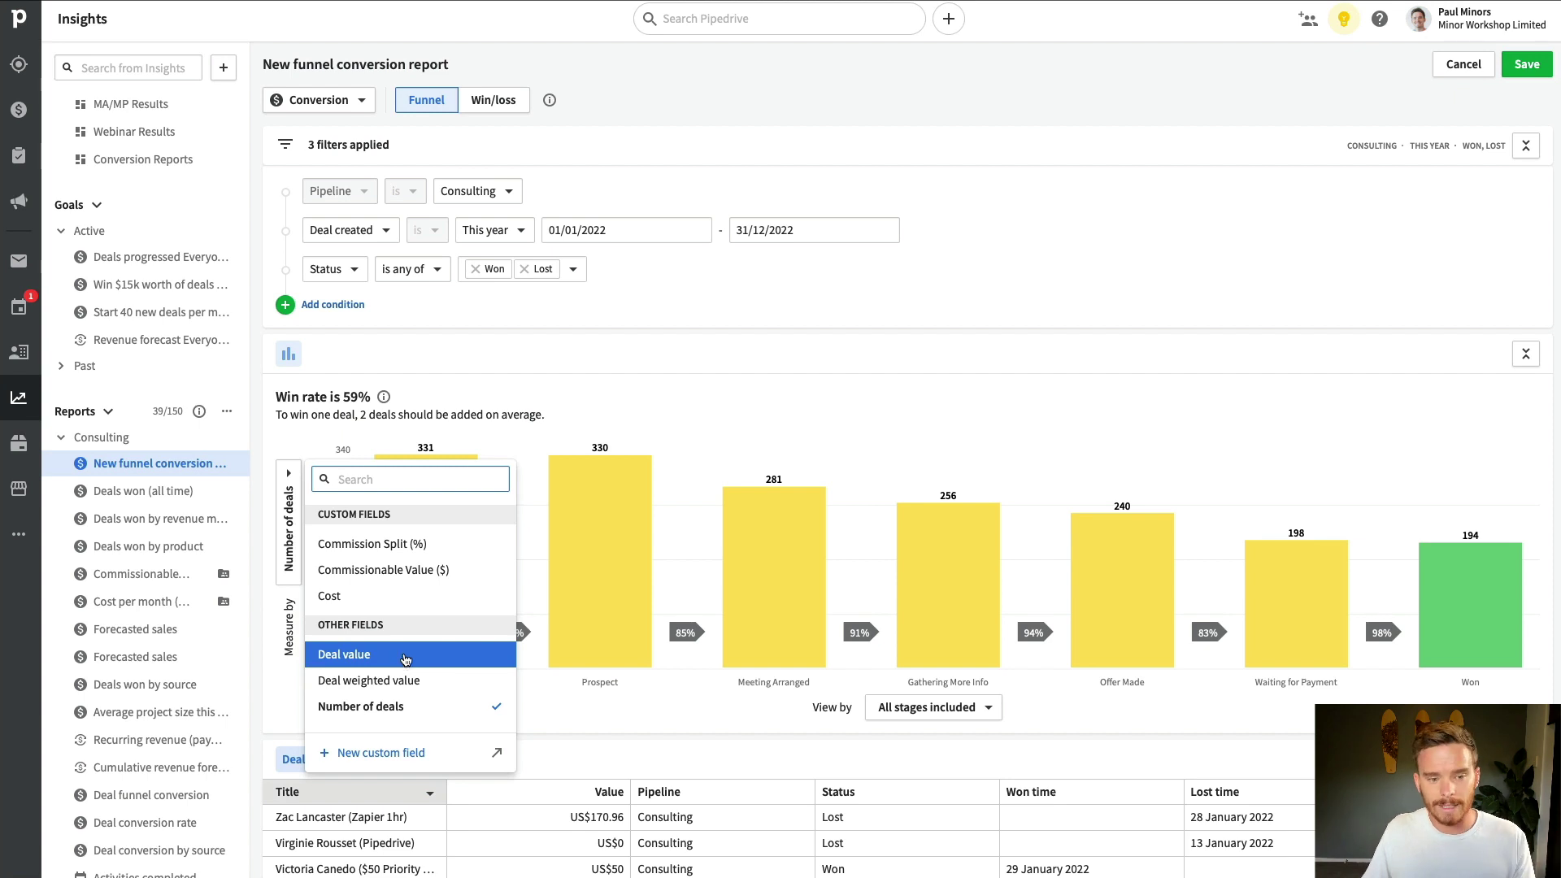
click(734, 379)
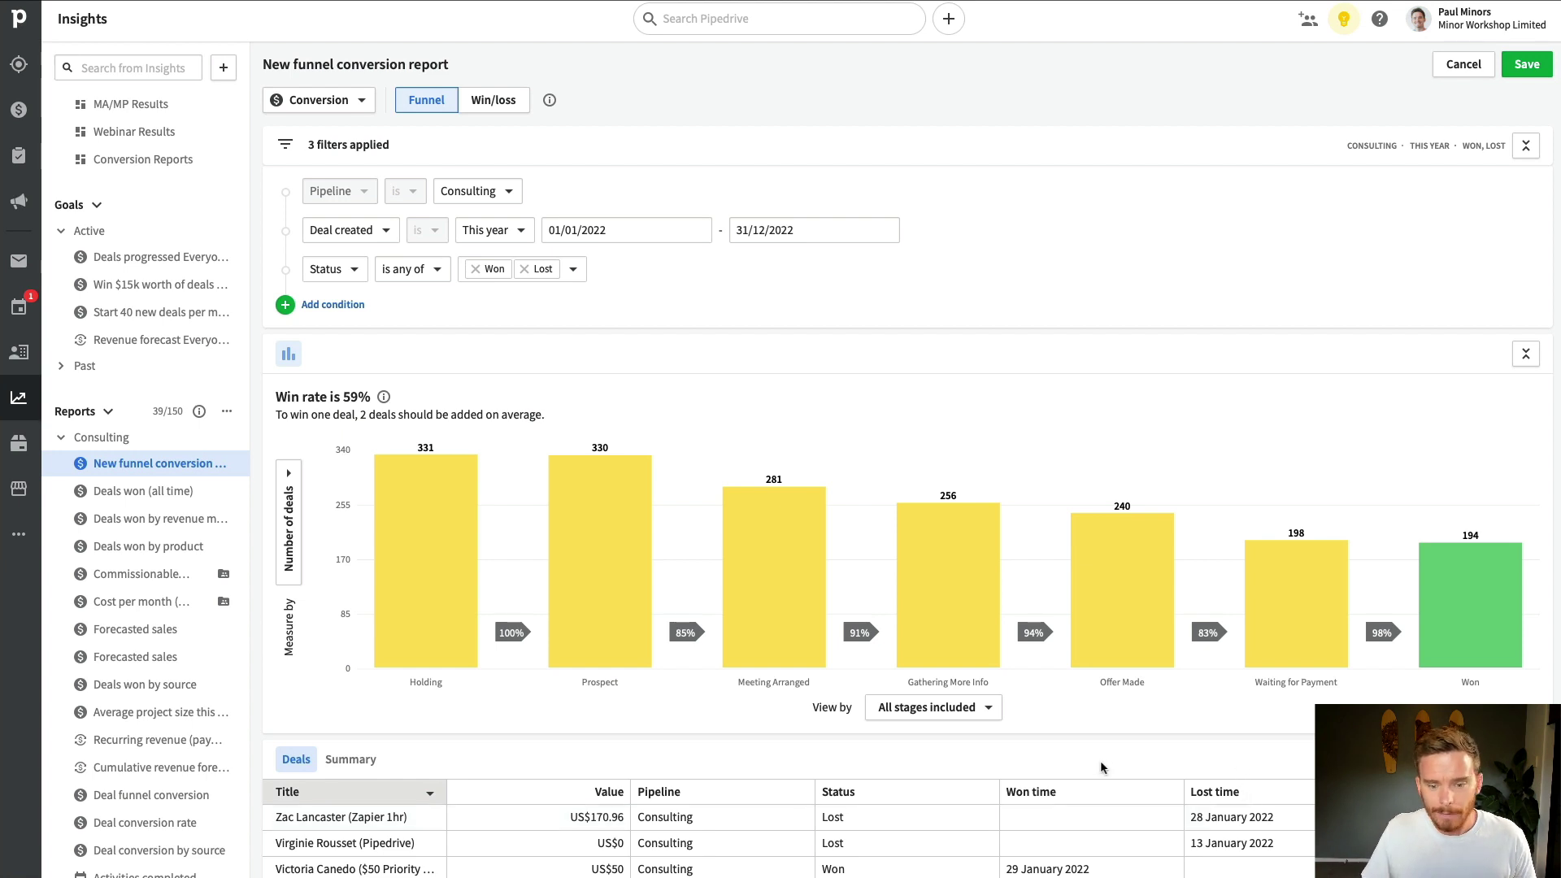
Exclude the Holding stage from the funnel and keep the date range at This year.
click(988, 707)
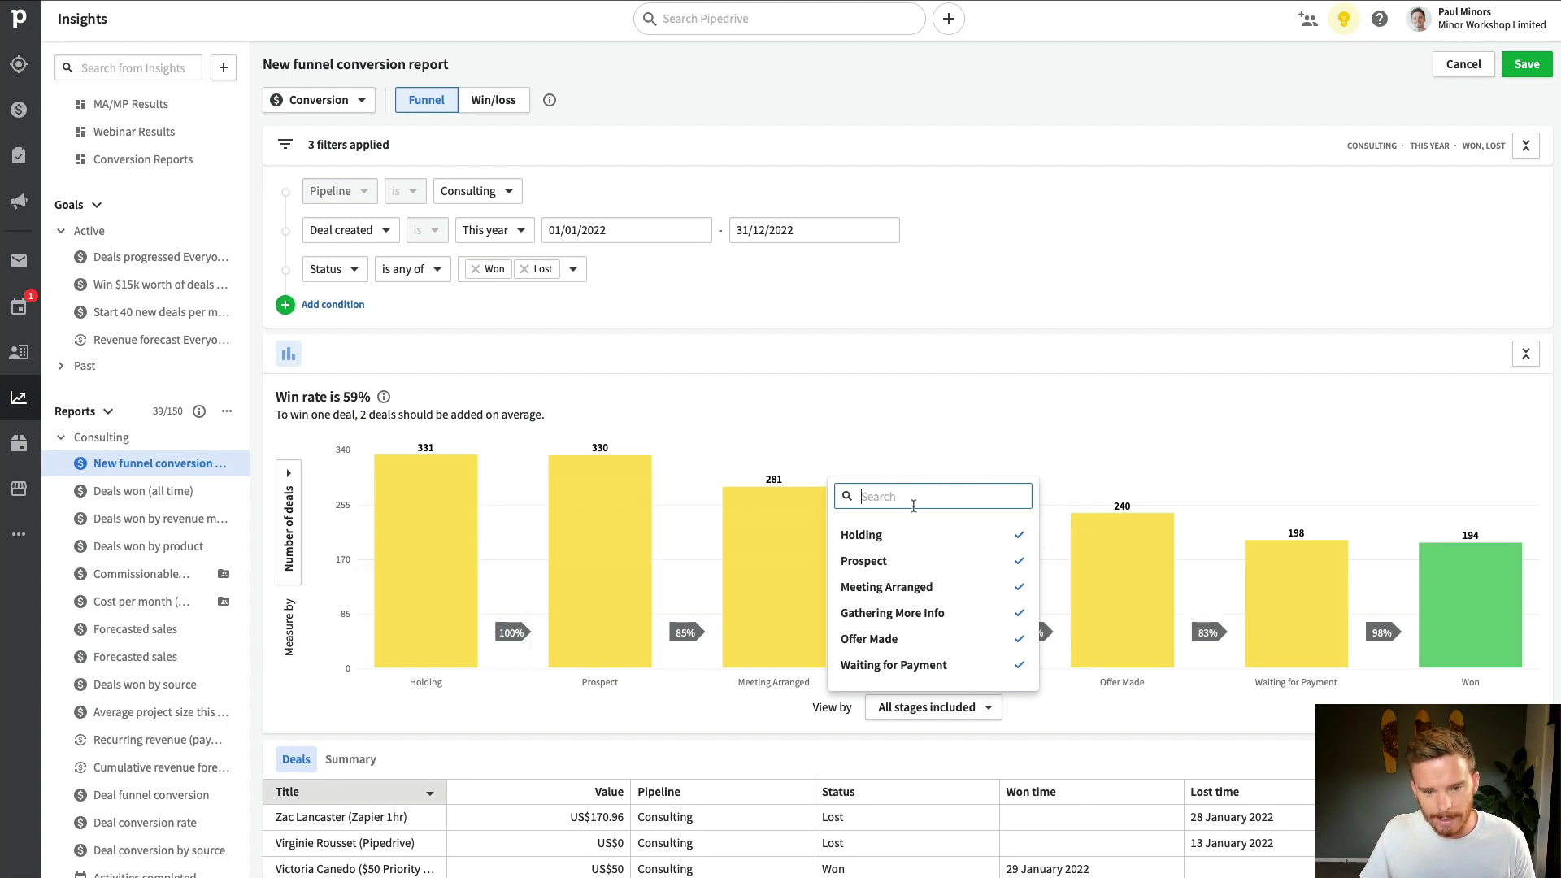
click(904, 538)
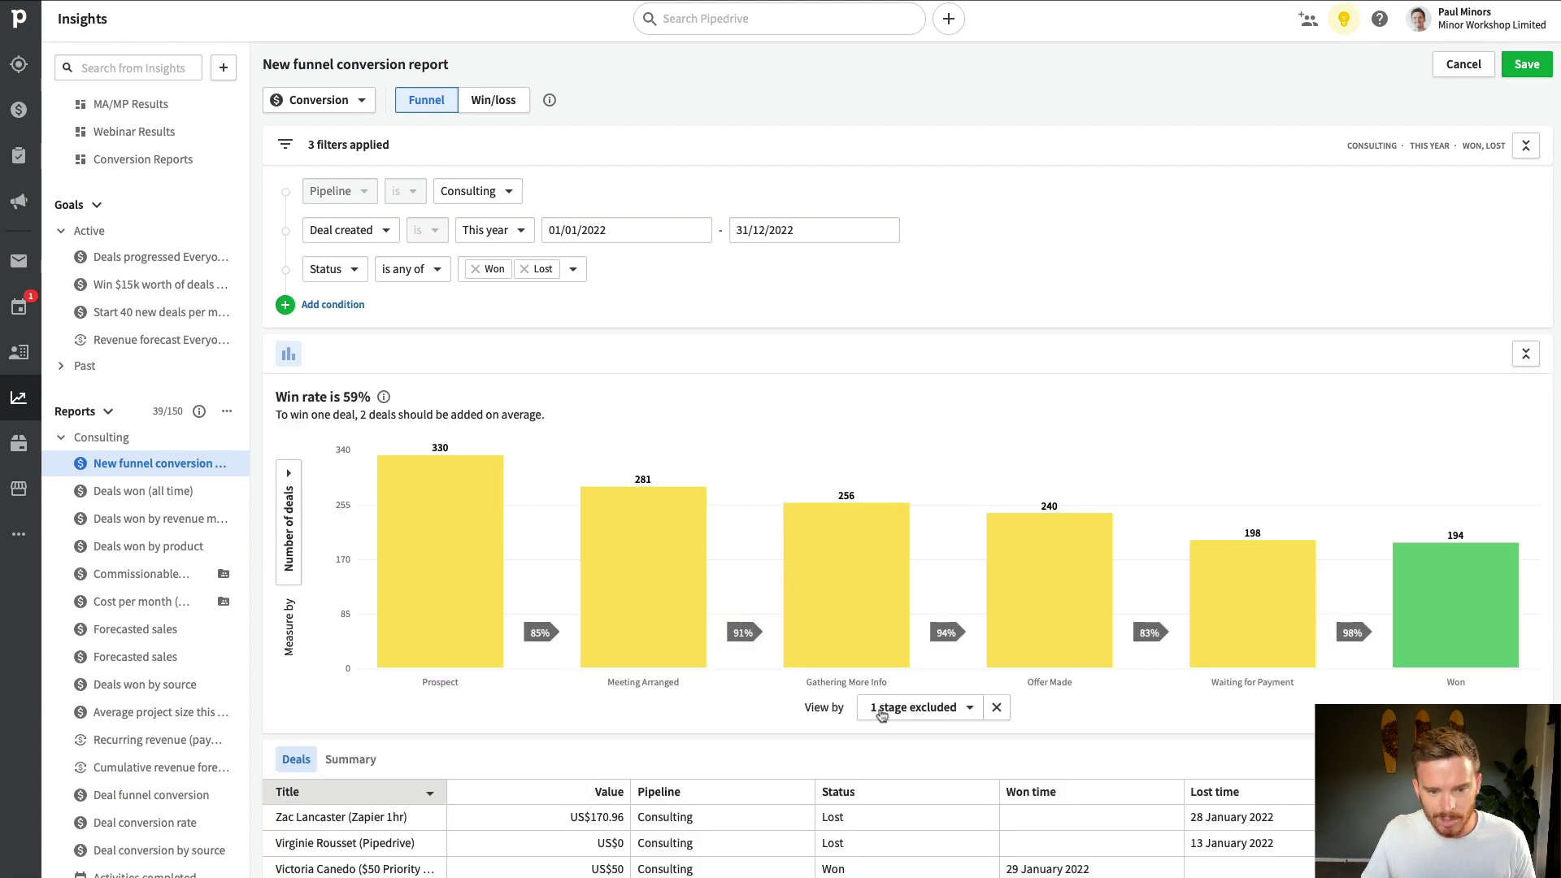
click(998, 709)
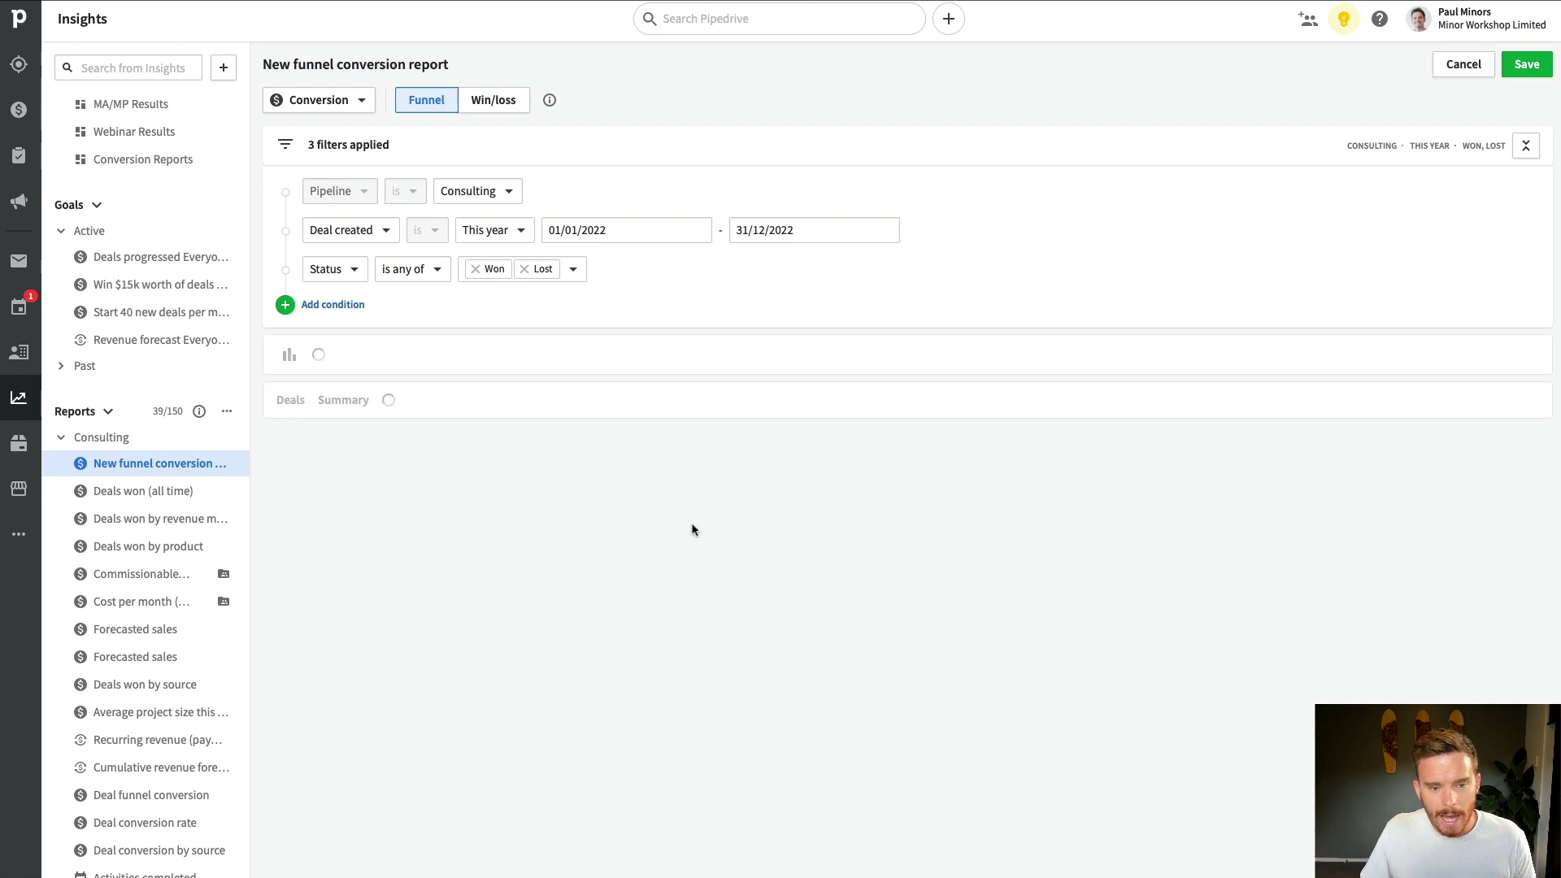
click(508, 234)
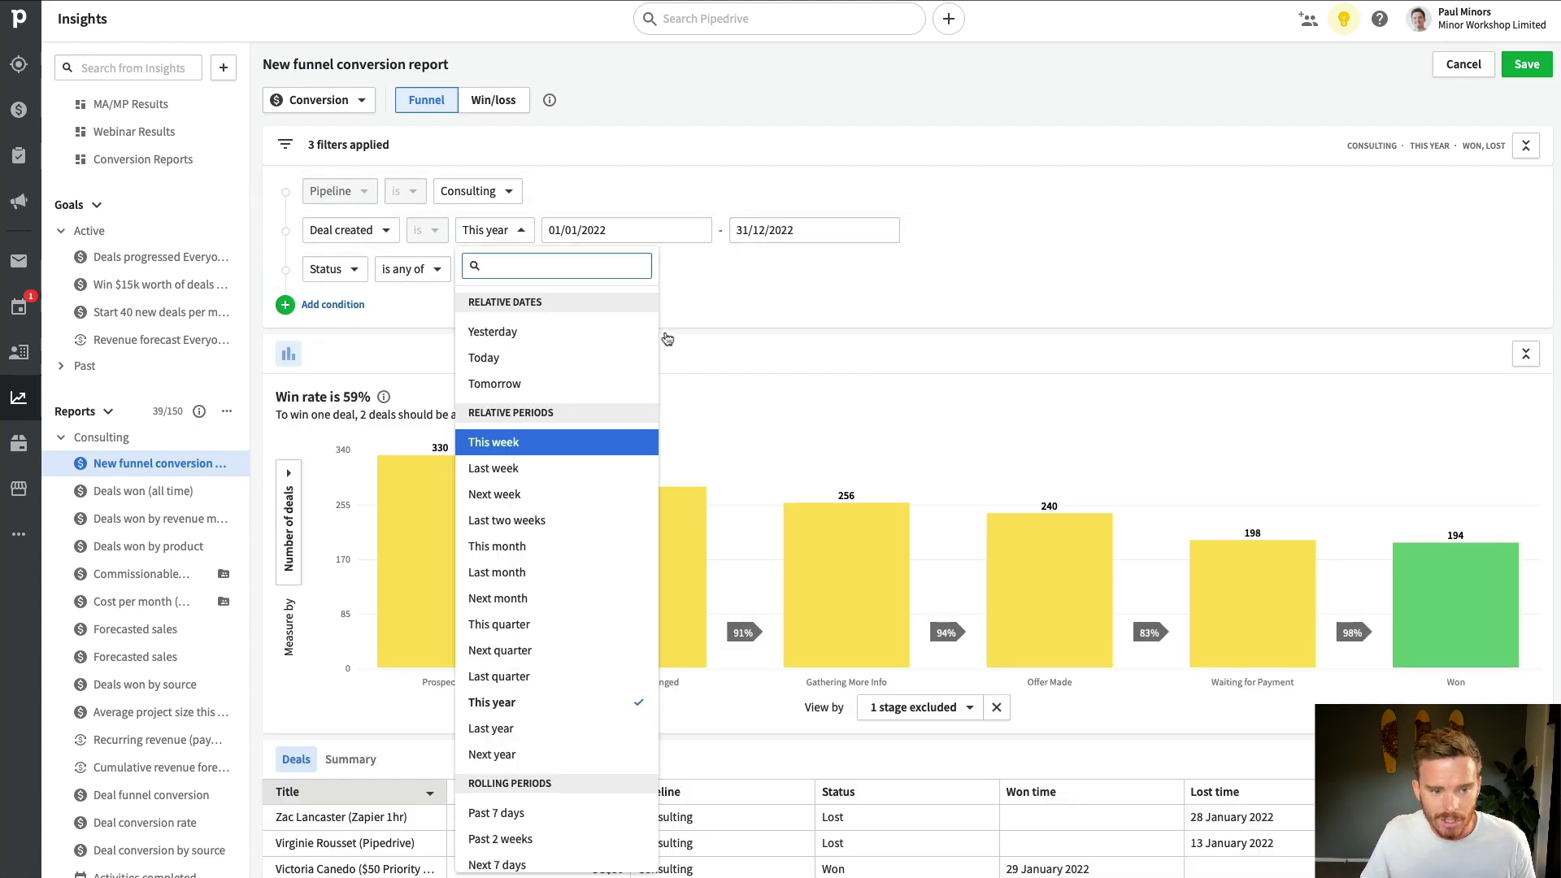
click(658, 274)
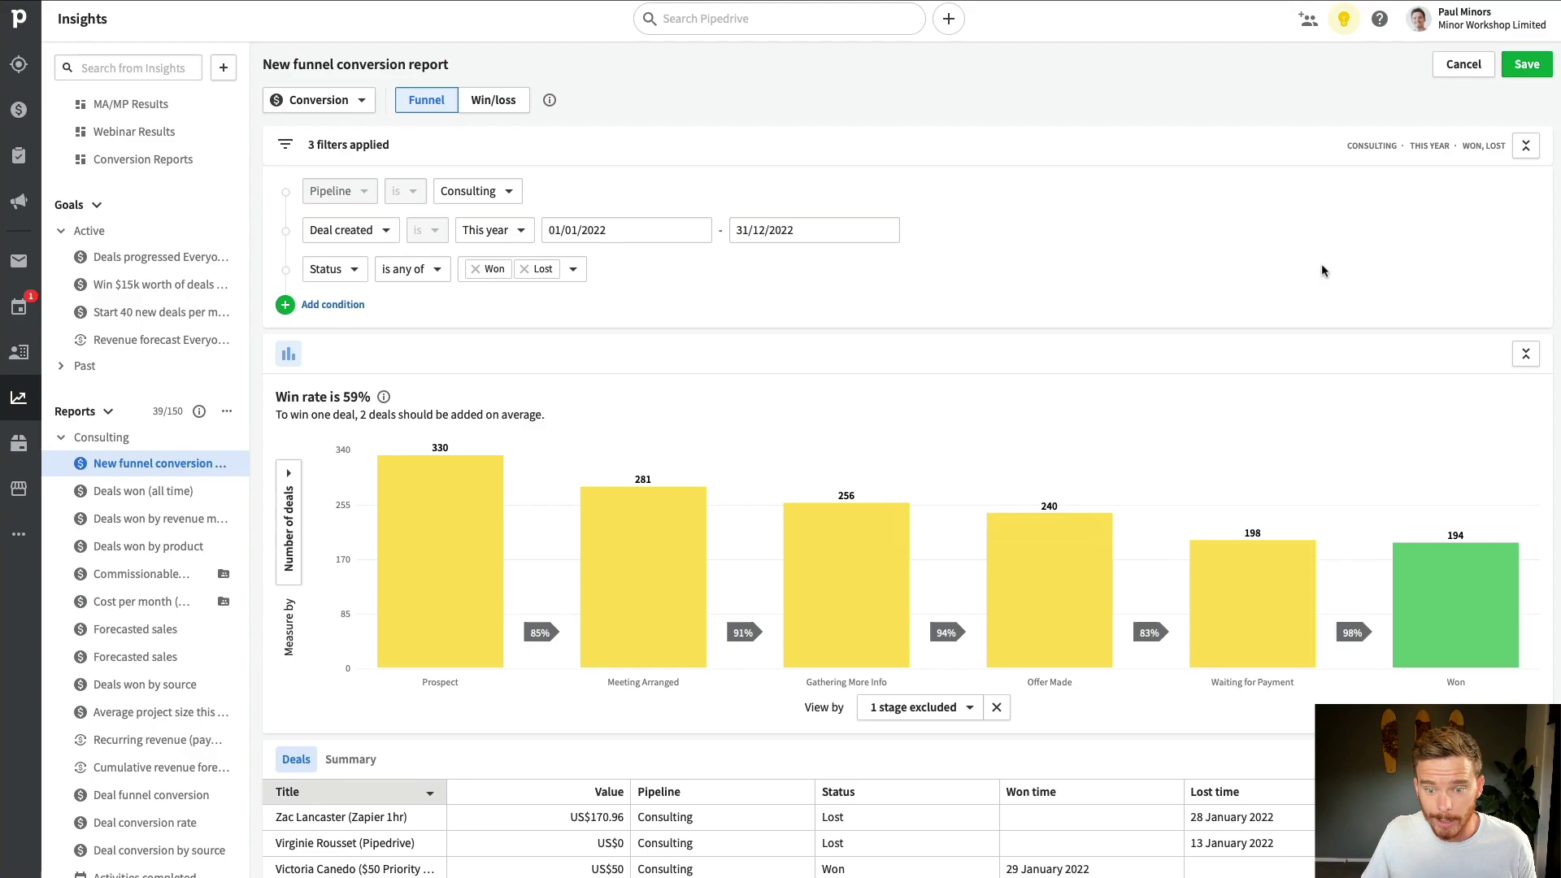
Save as 'Funnel conversion' in the Consulting section, on Conversion Reports instead of Overview.
click(1525, 70)
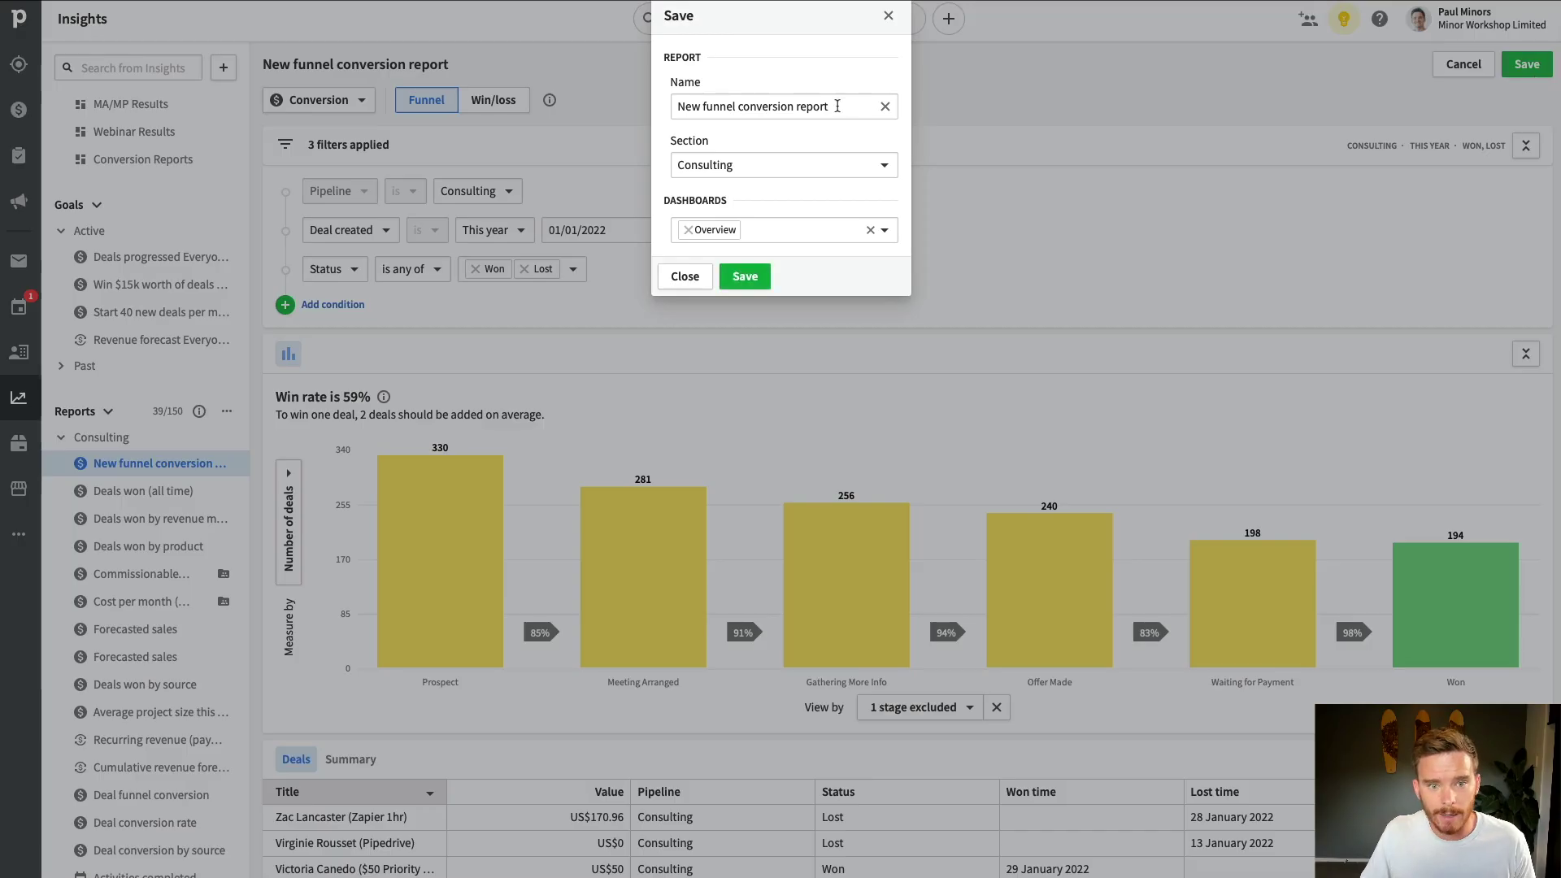
text(Fun)
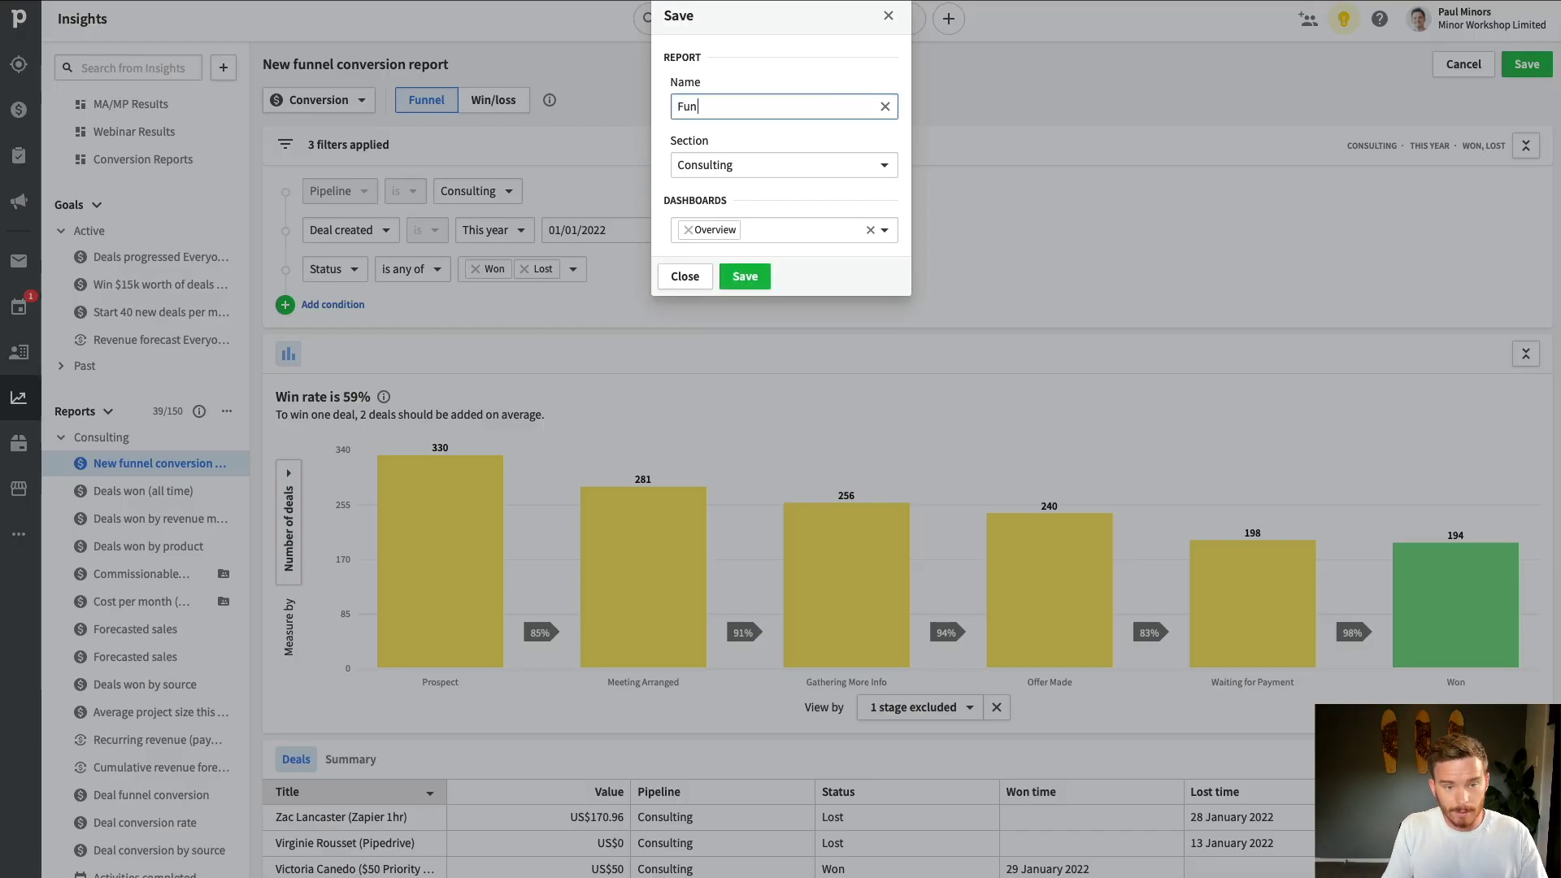
text(nel conversion)
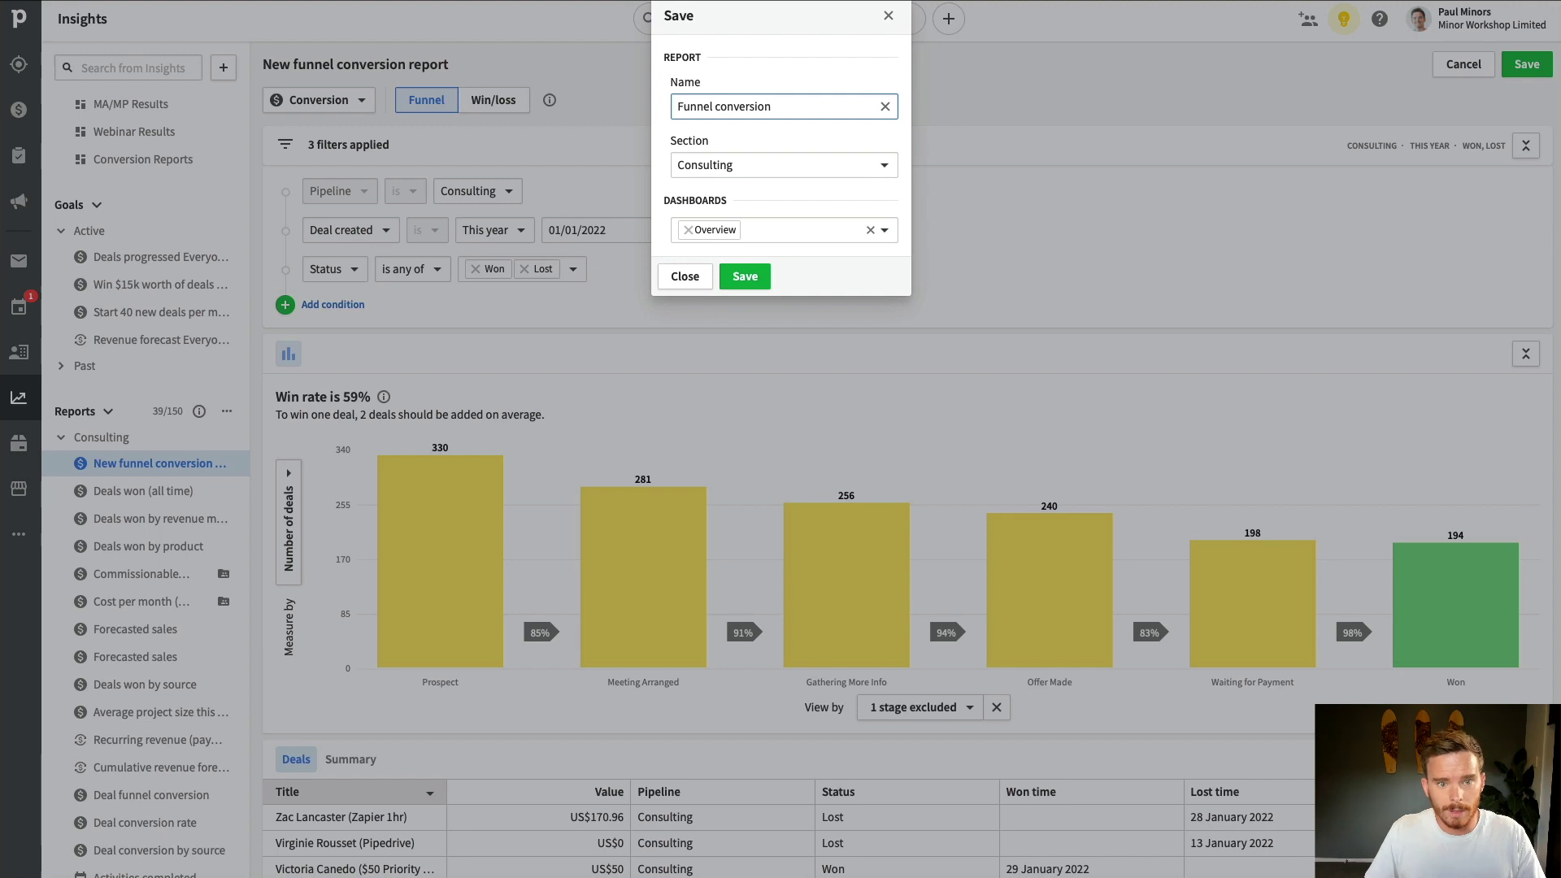
click(764, 163)
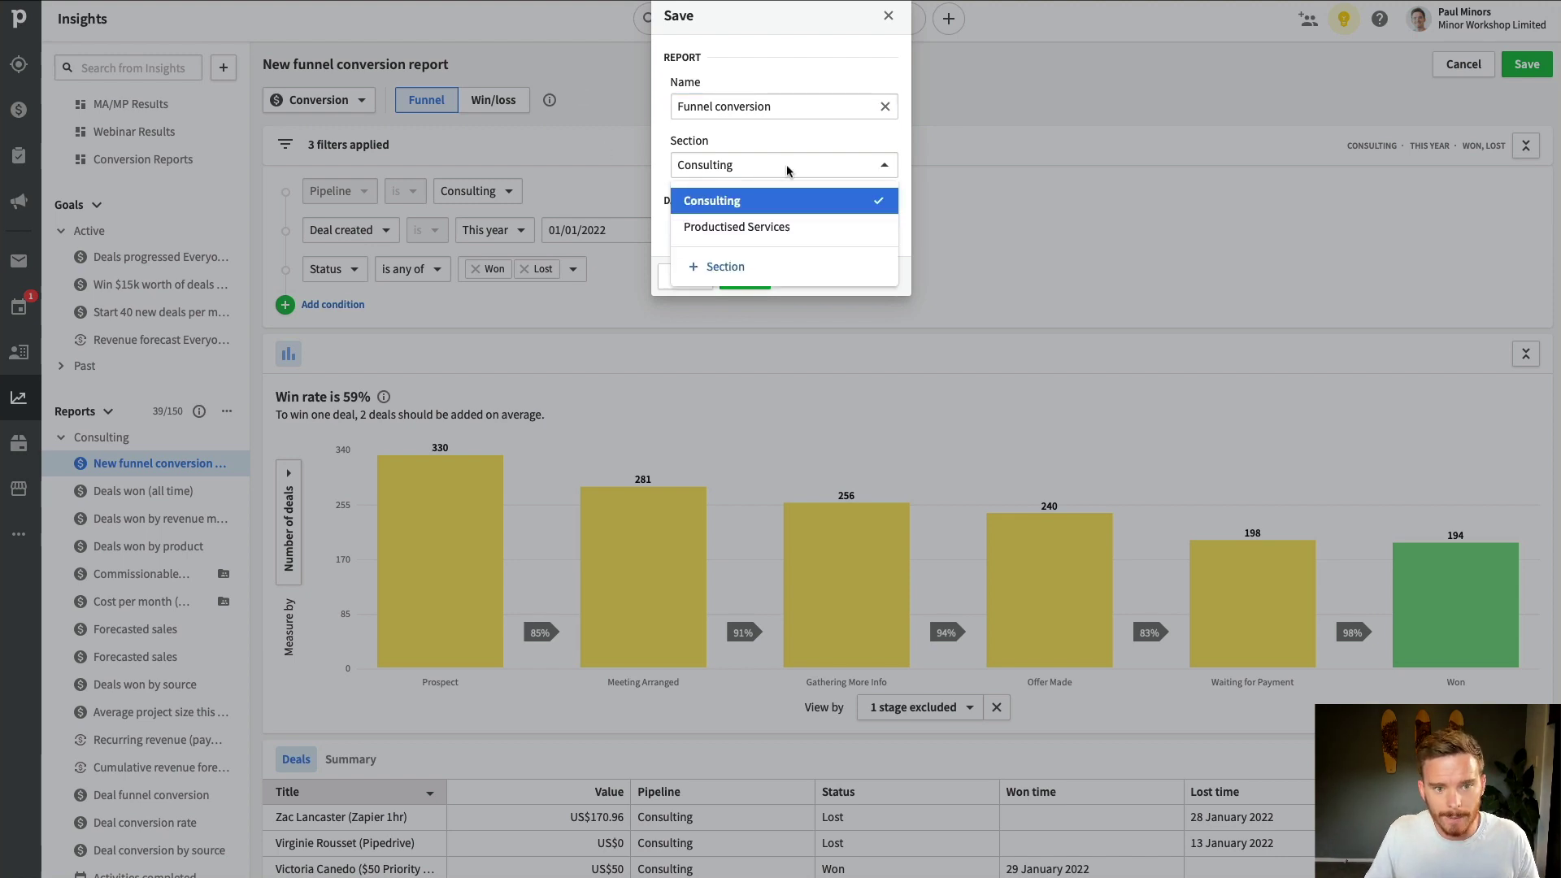
click(760, 199)
click(688, 230)
click(767, 230)
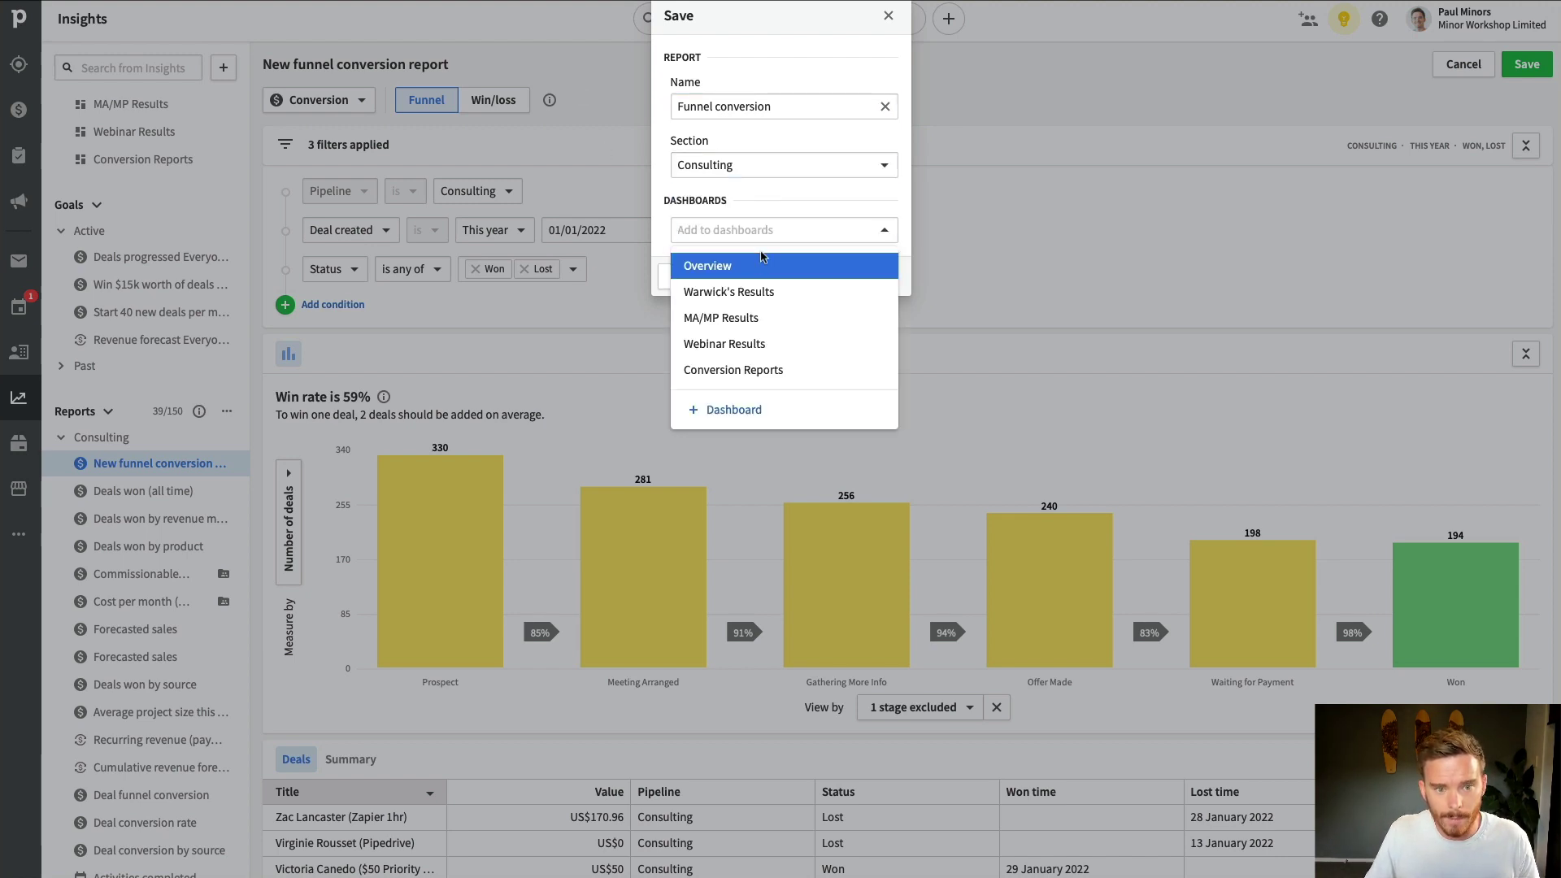
click(734, 367)
click(818, 216)
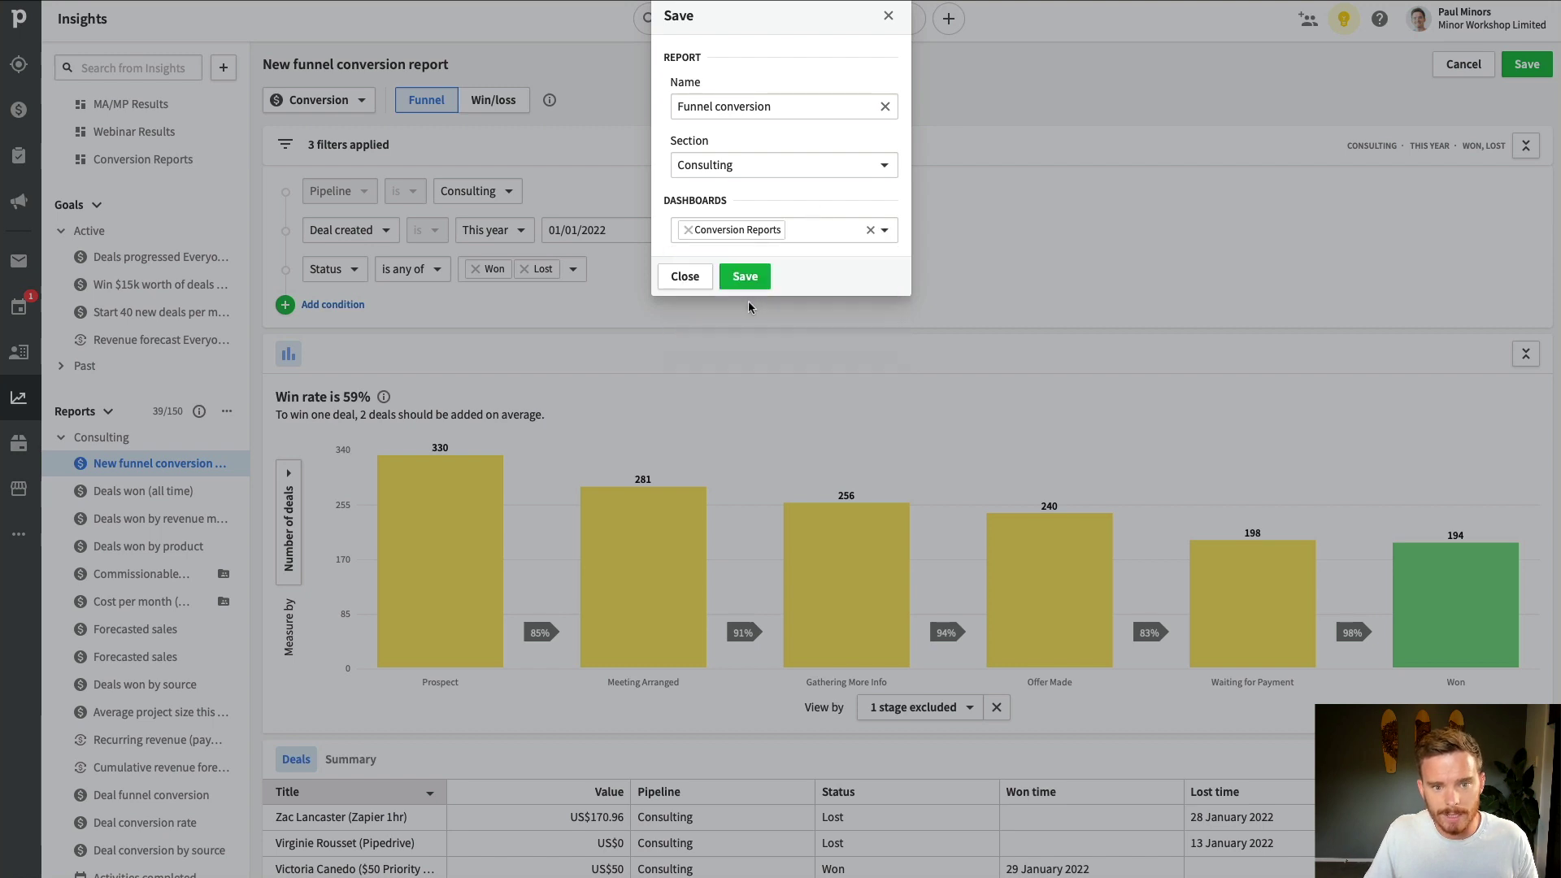
click(745, 277)
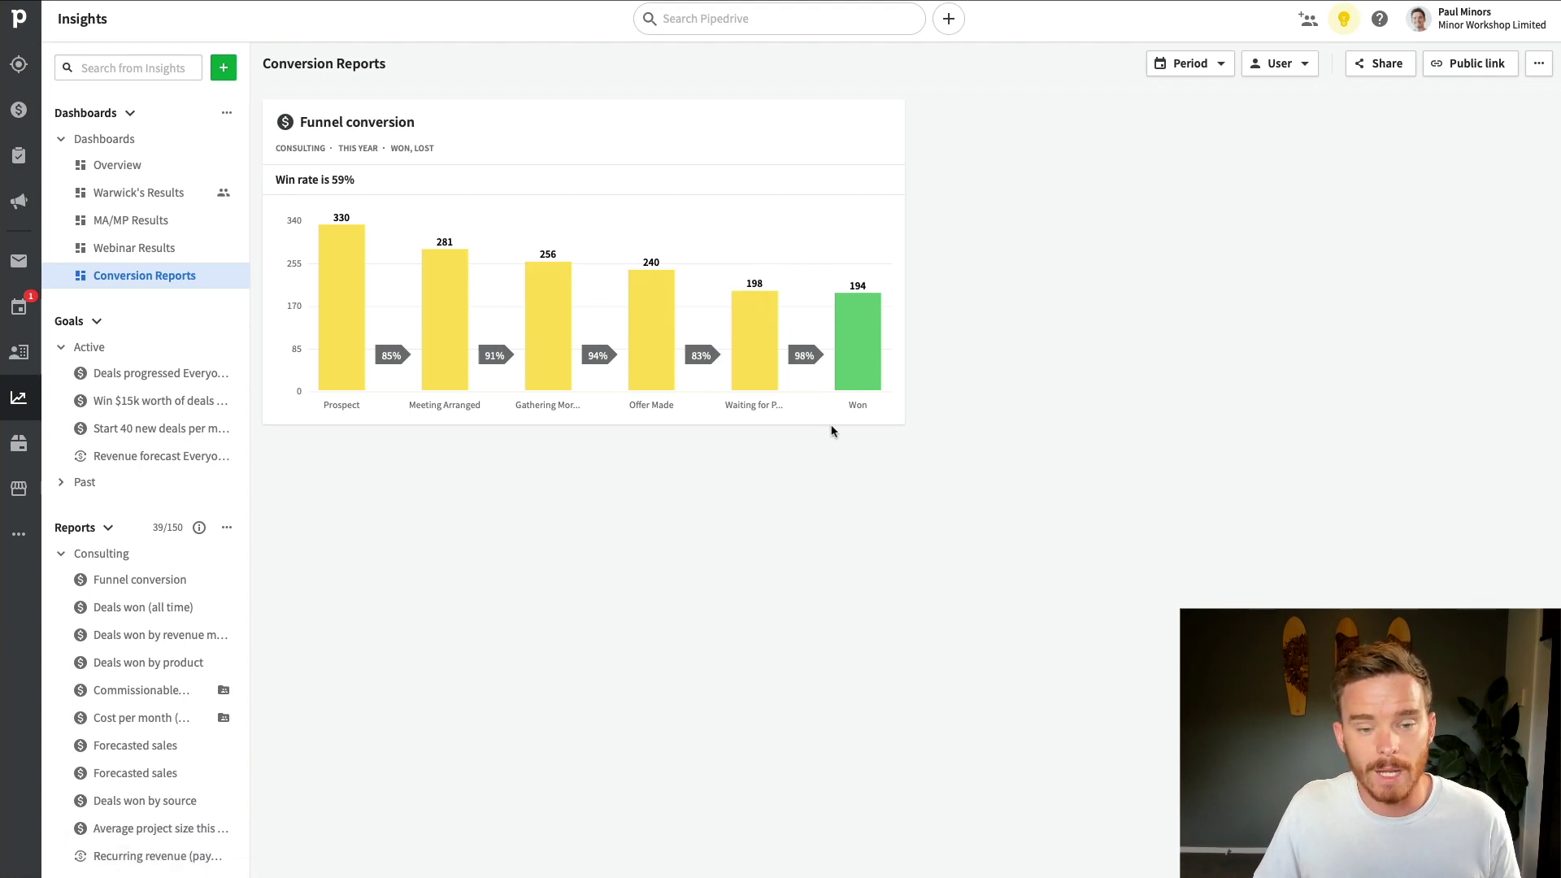
Create another Deal Conversion report in the Win/loss view.
click(225, 74)
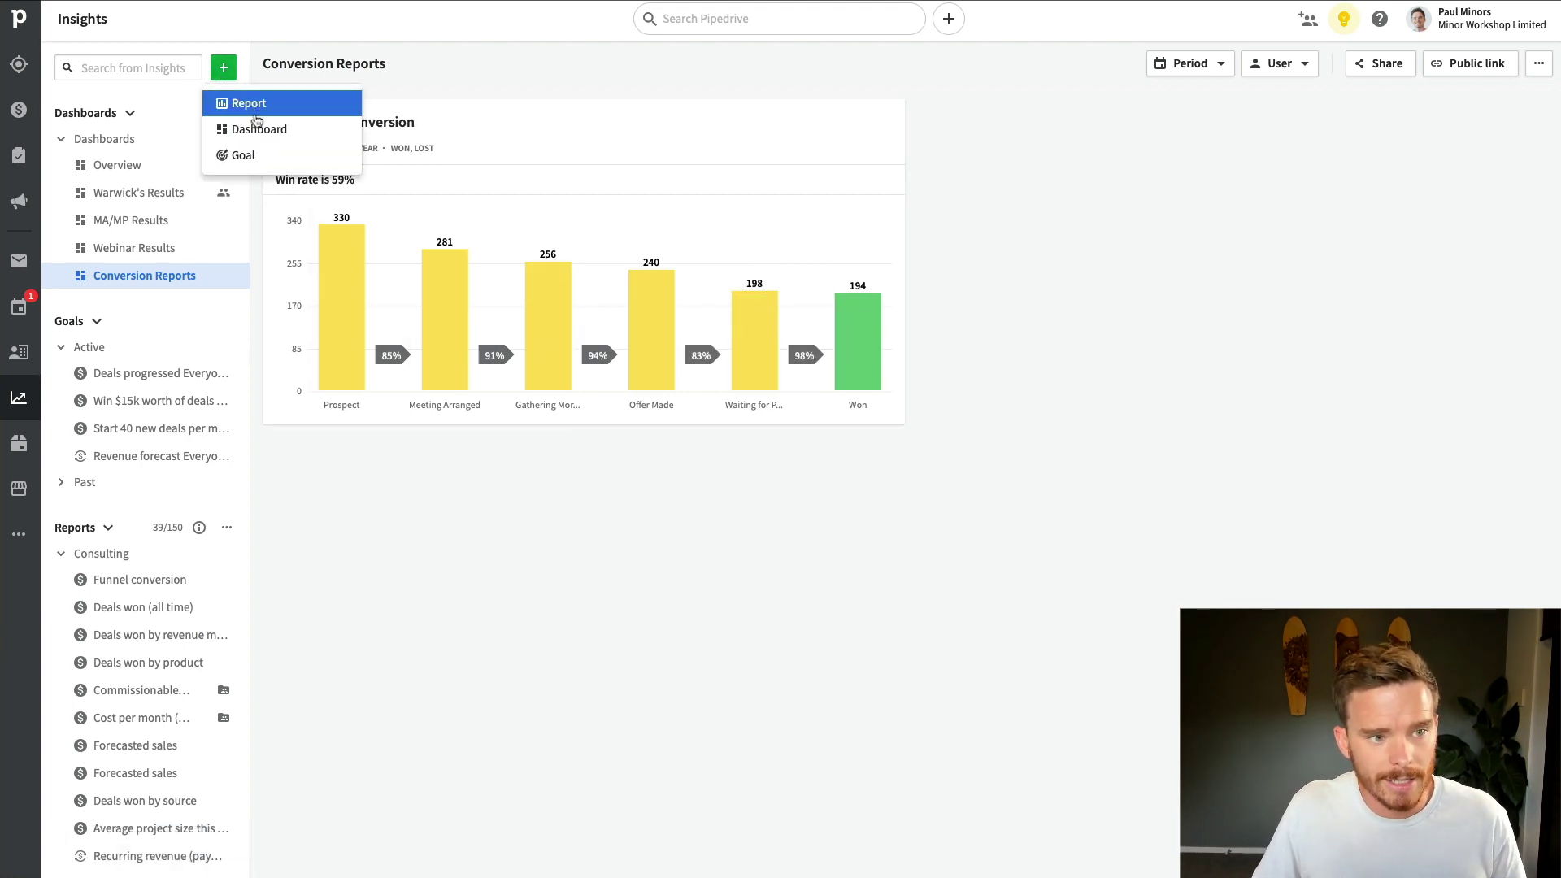
click(244, 104)
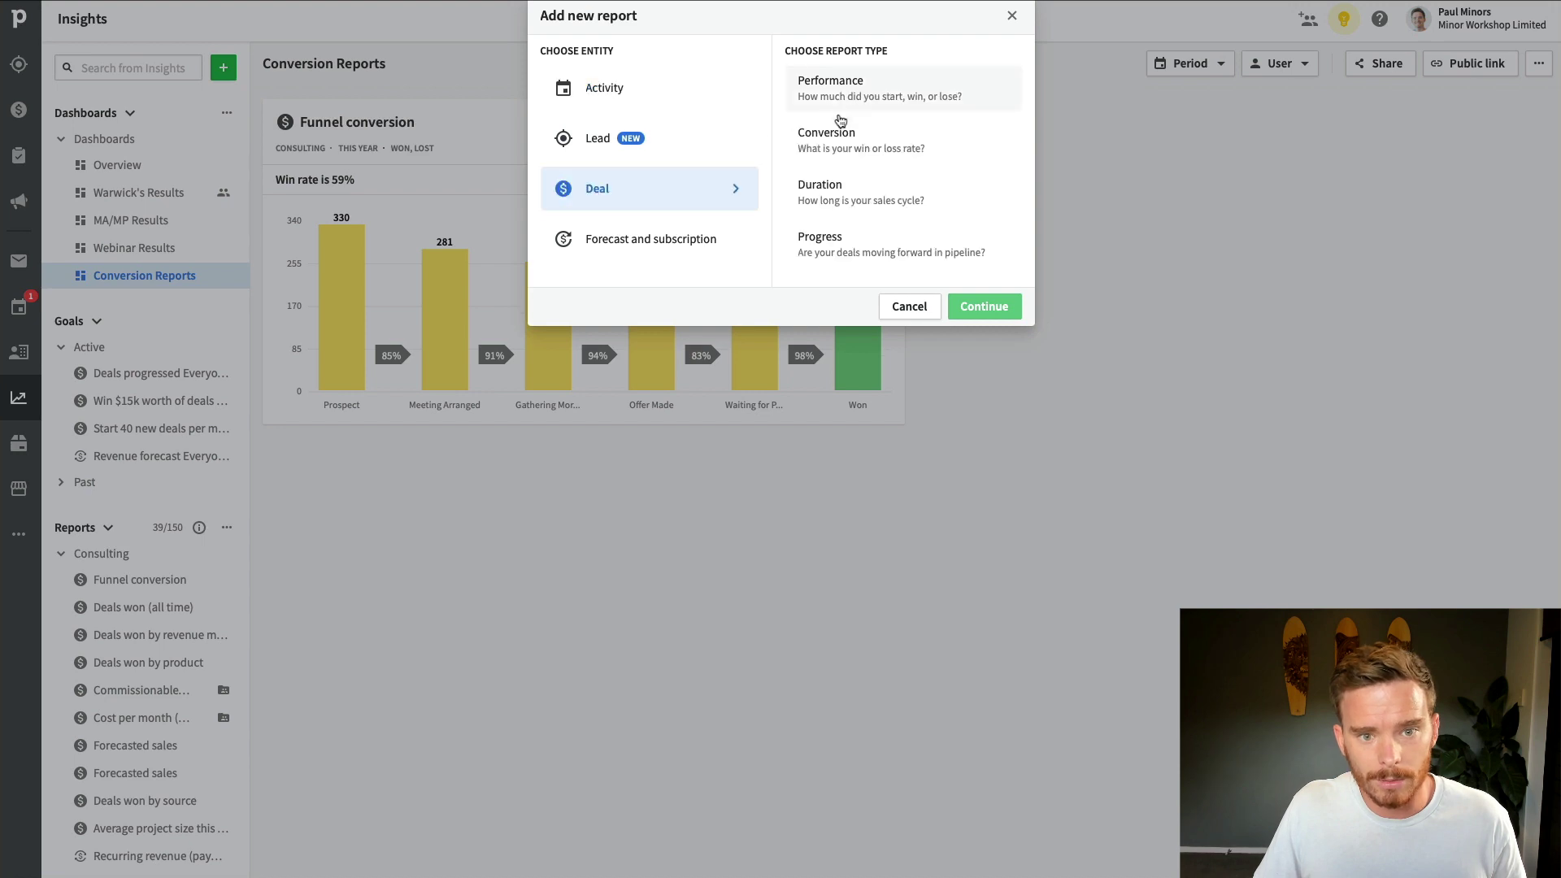
click(837, 135)
click(996, 306)
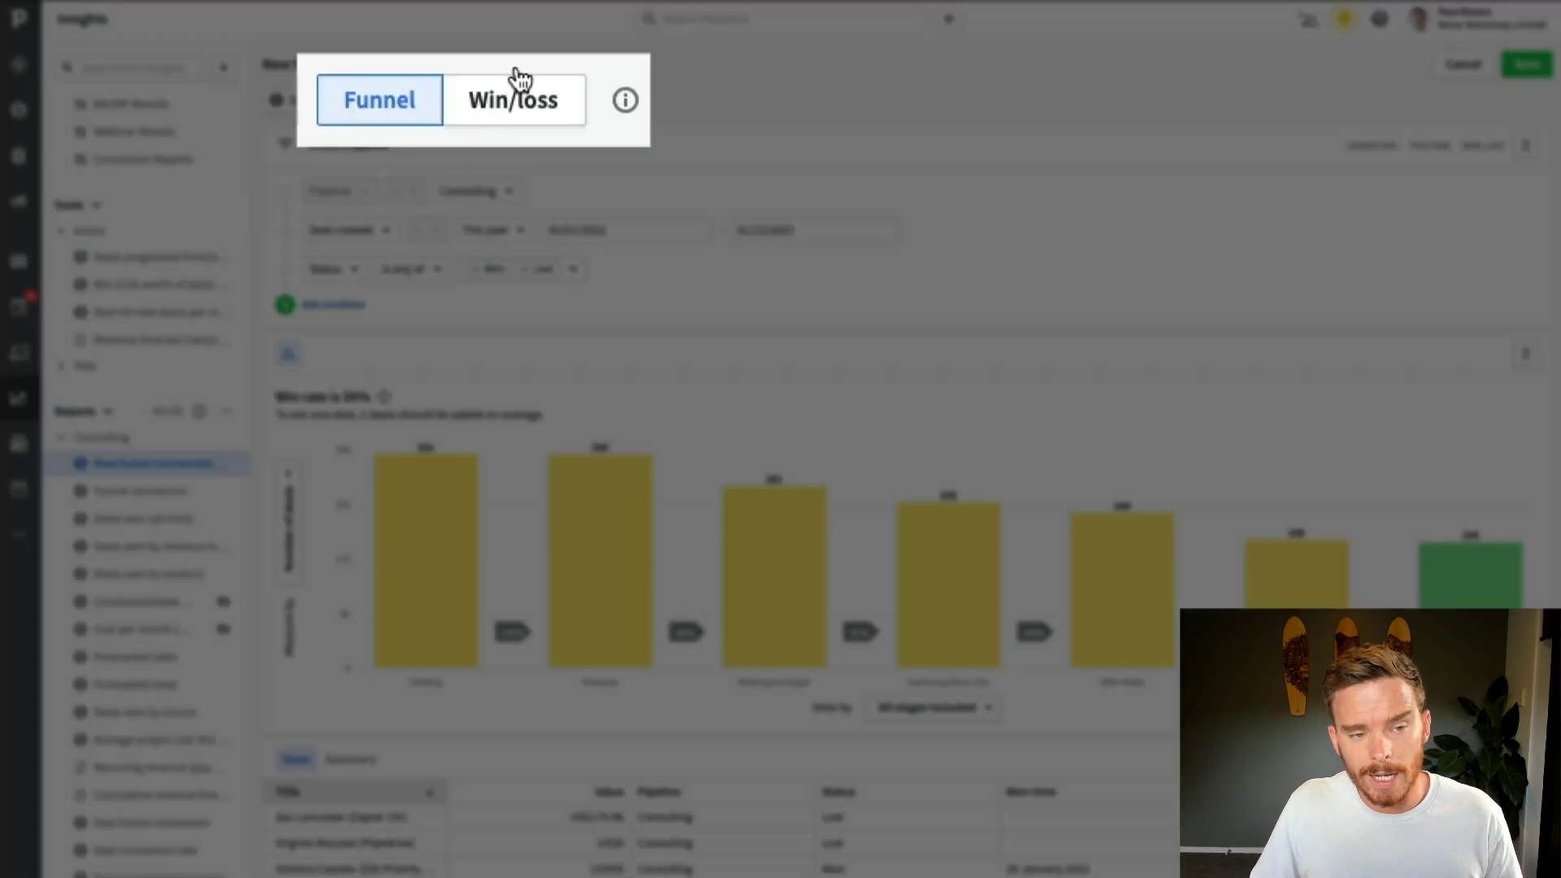
click(500, 105)
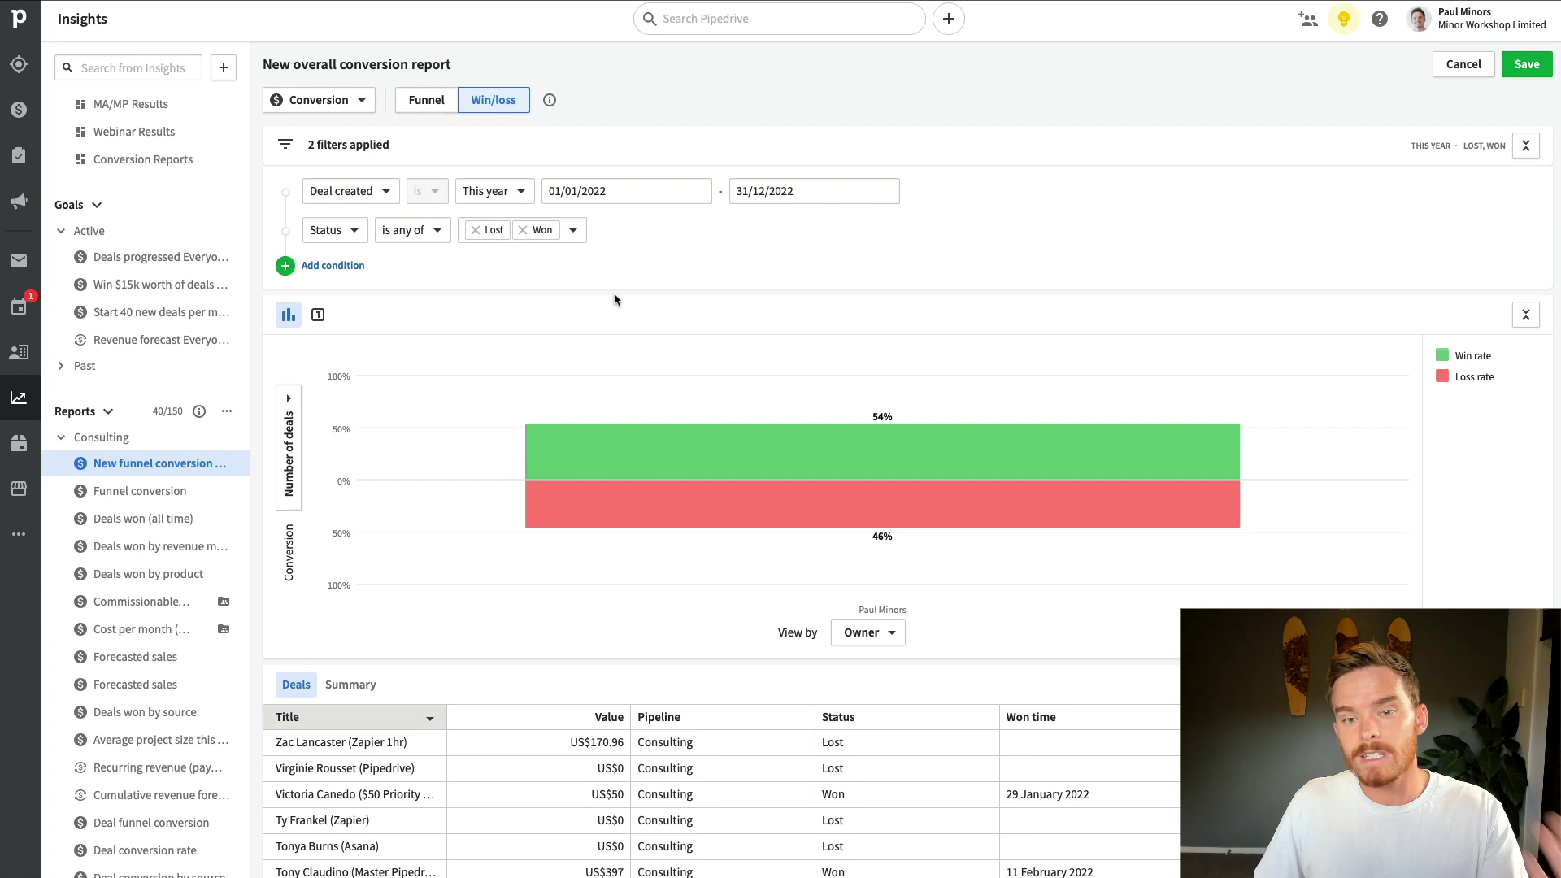
Save it as 'Overall conversion rate' on Conversion Reports instead of Overview.
mouse_move(793, 423)
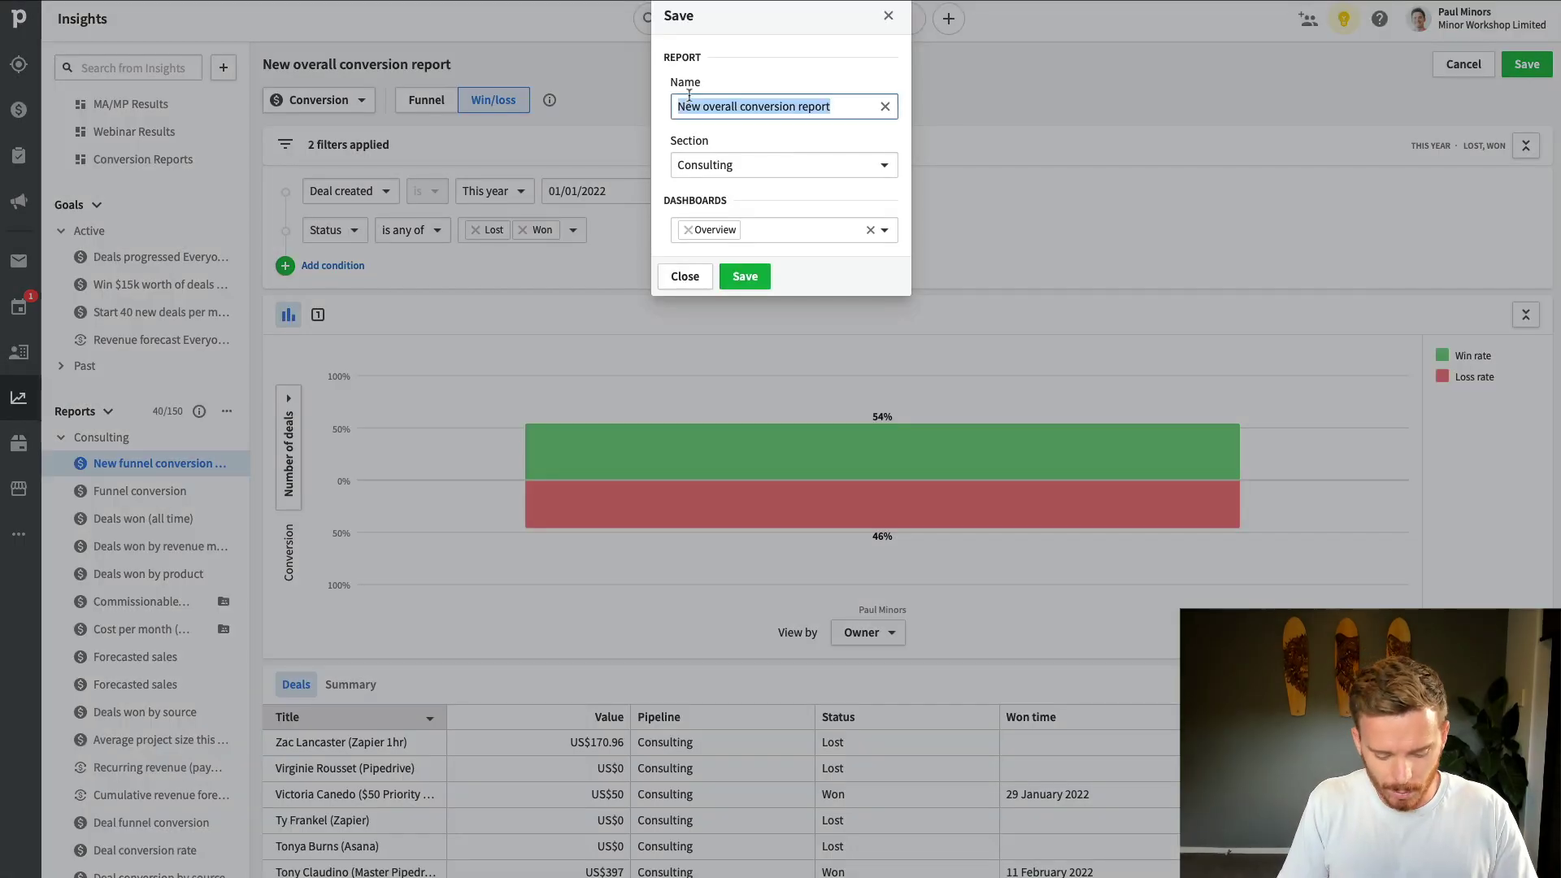
text(Overall conver)
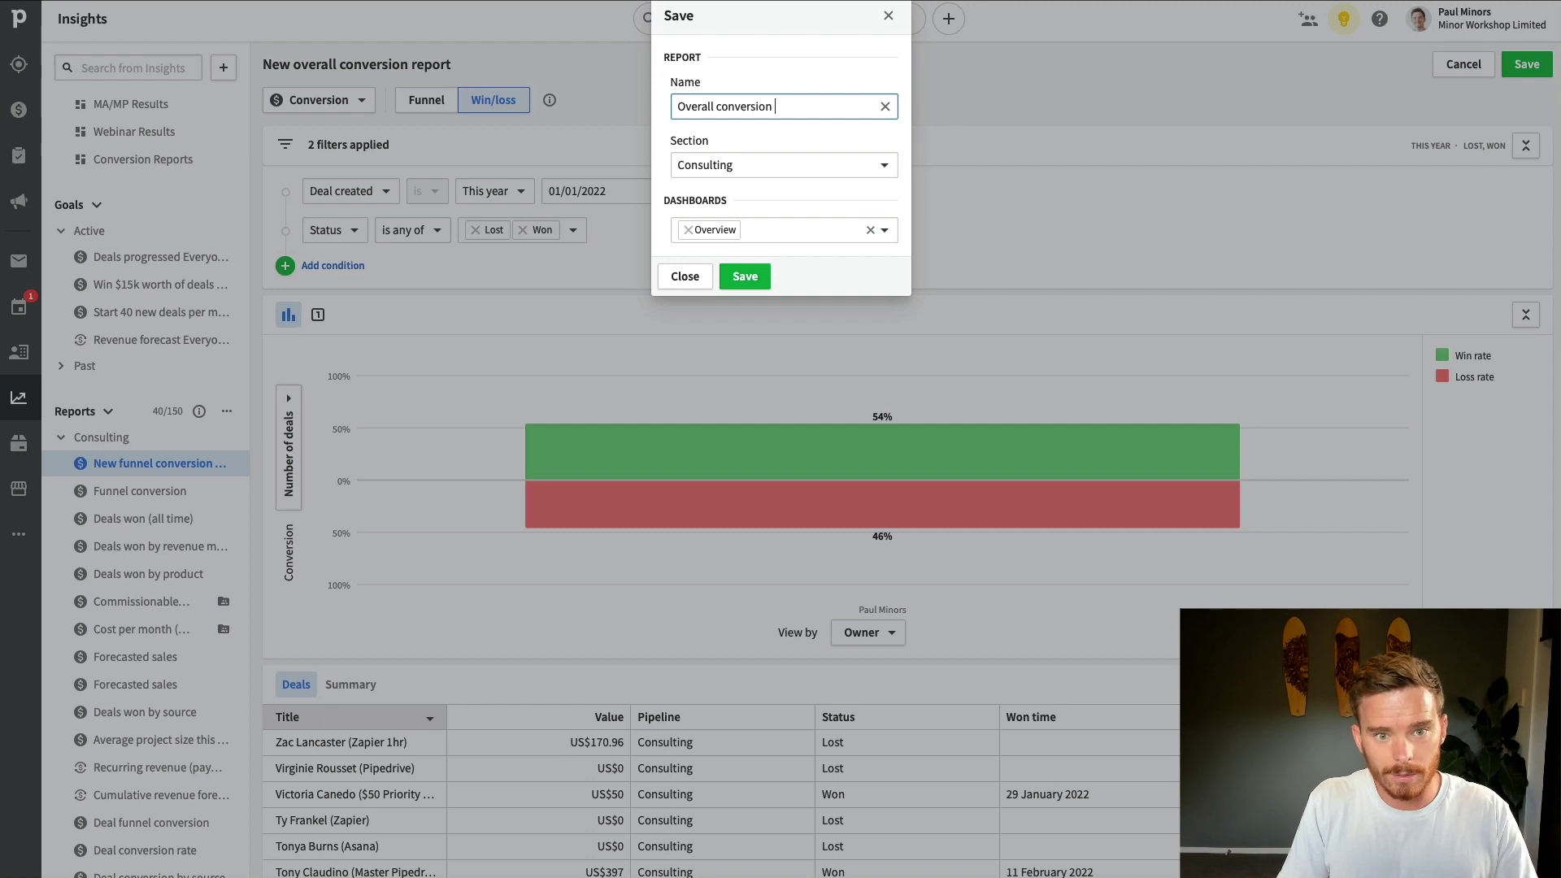
click(687, 231)
click(773, 231)
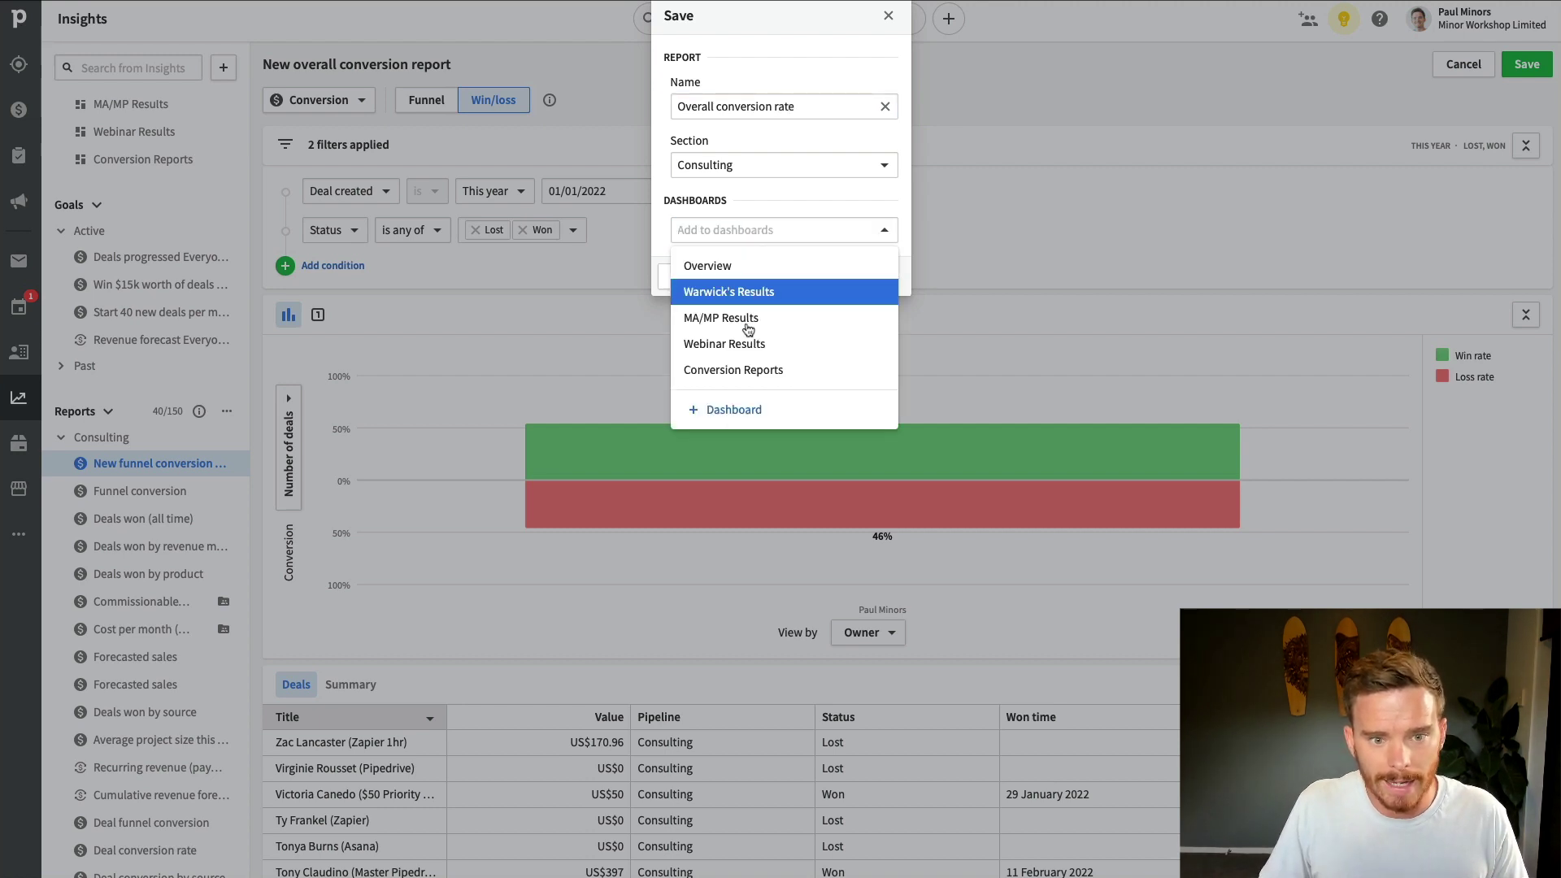
click(749, 379)
click(837, 199)
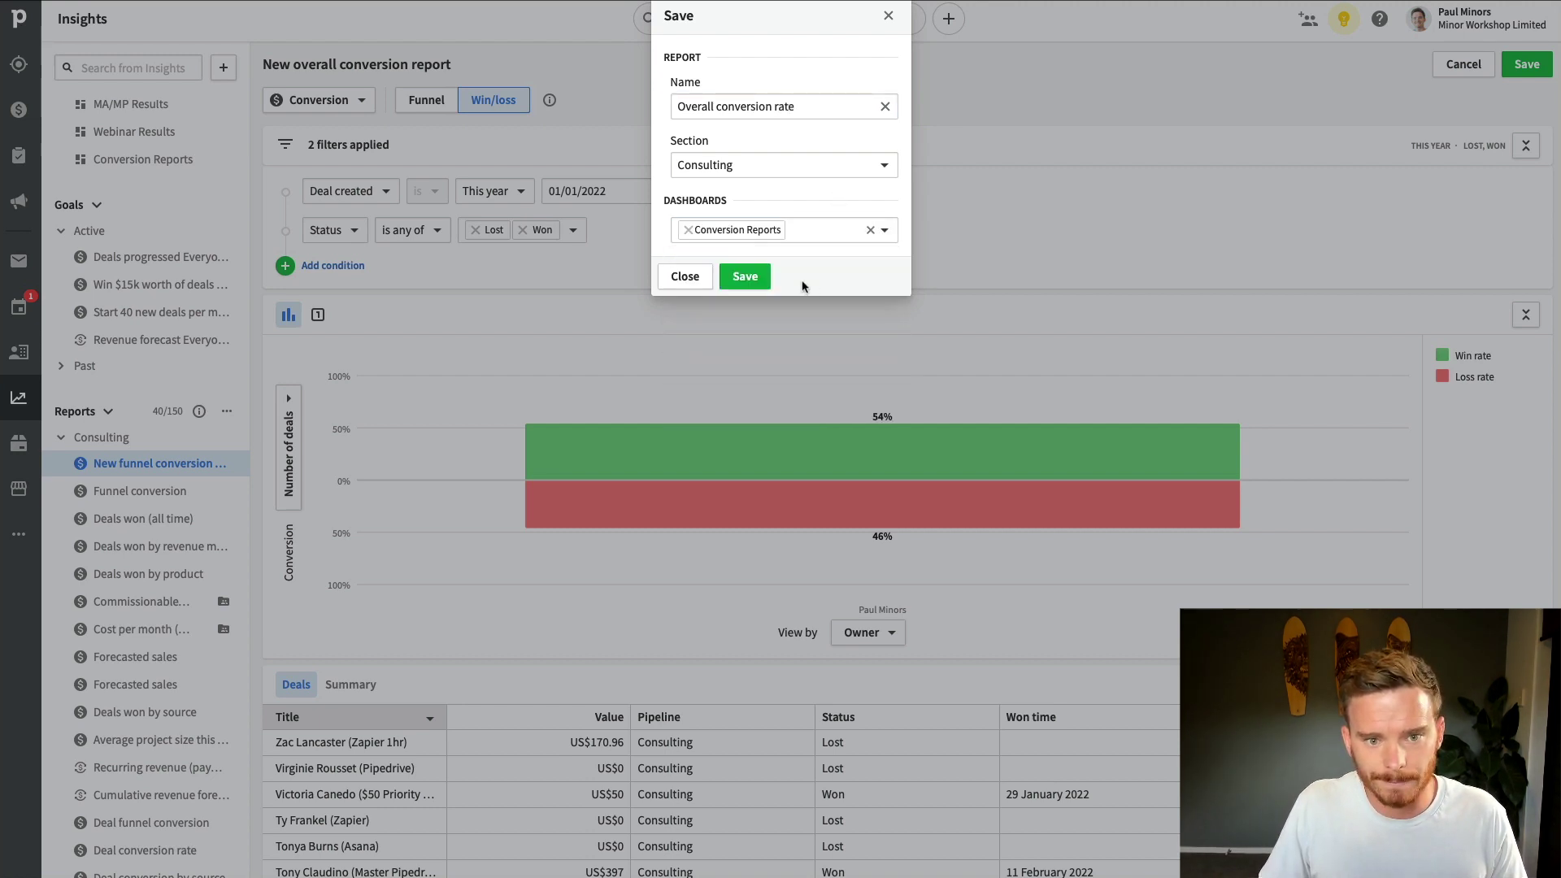
click(744, 277)
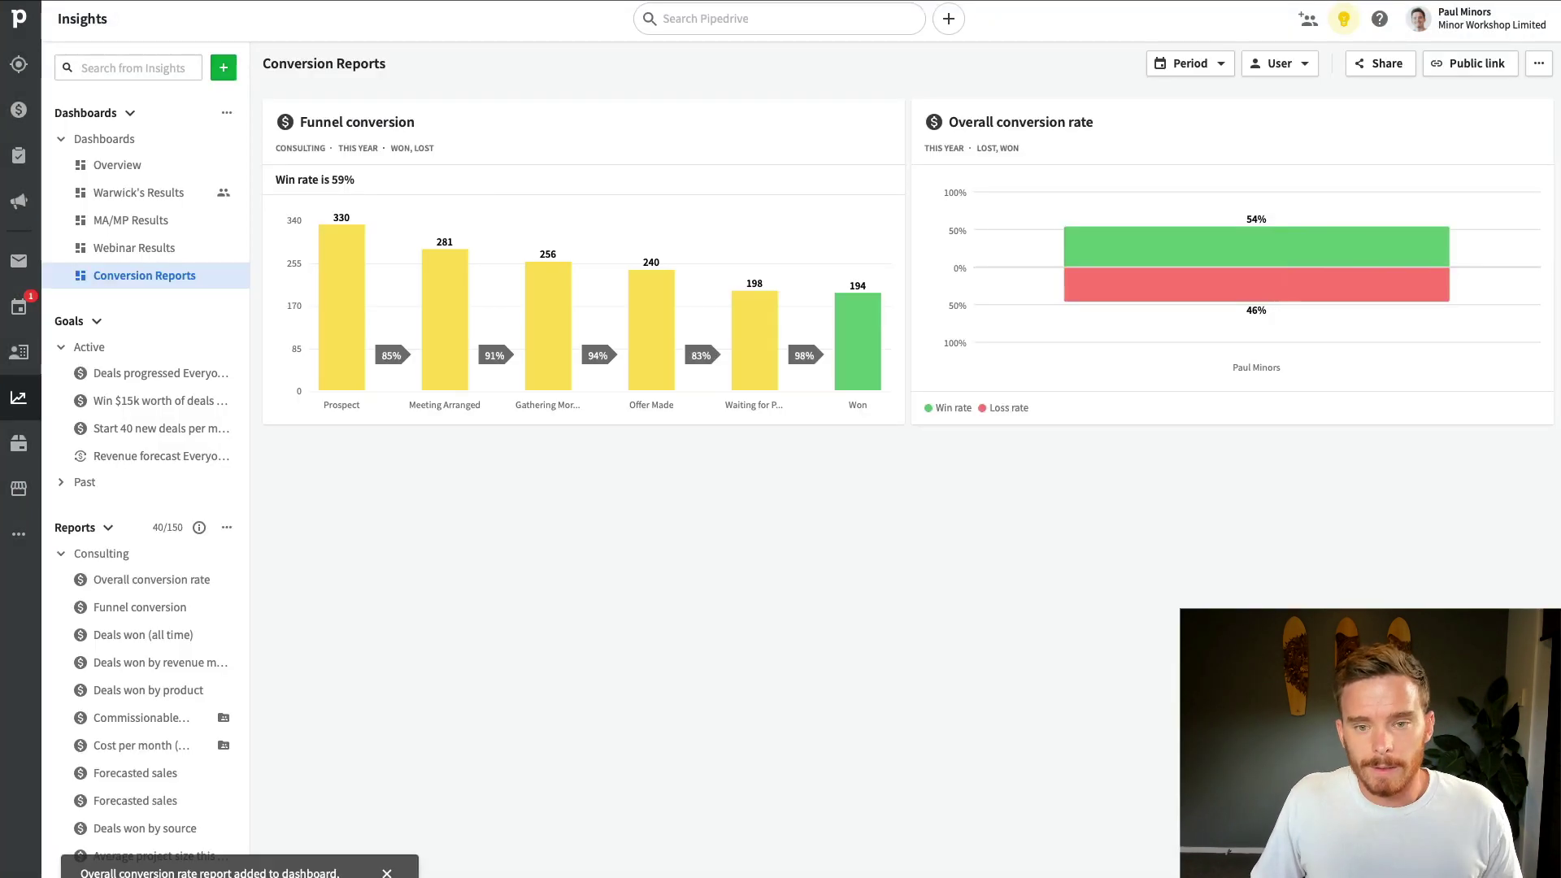
Drag the Overall conversion rate card to the top-left slot, ahead of Funnel conversion.
drag(1535, 130, 1511, 105)
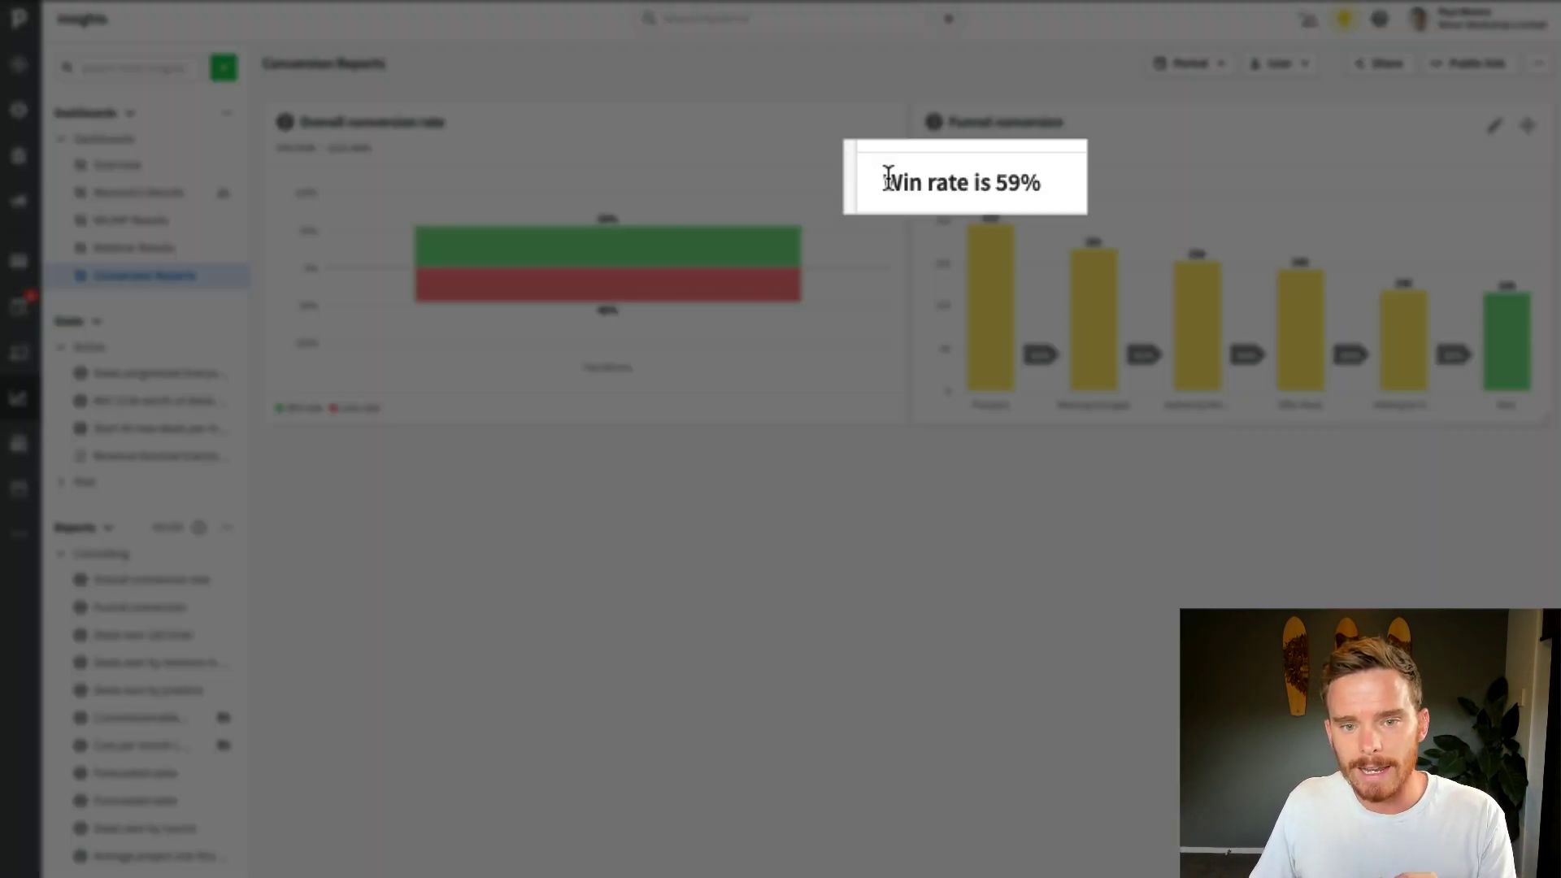
drag(886, 182, 1041, 184)
mouse_move(638, 216)
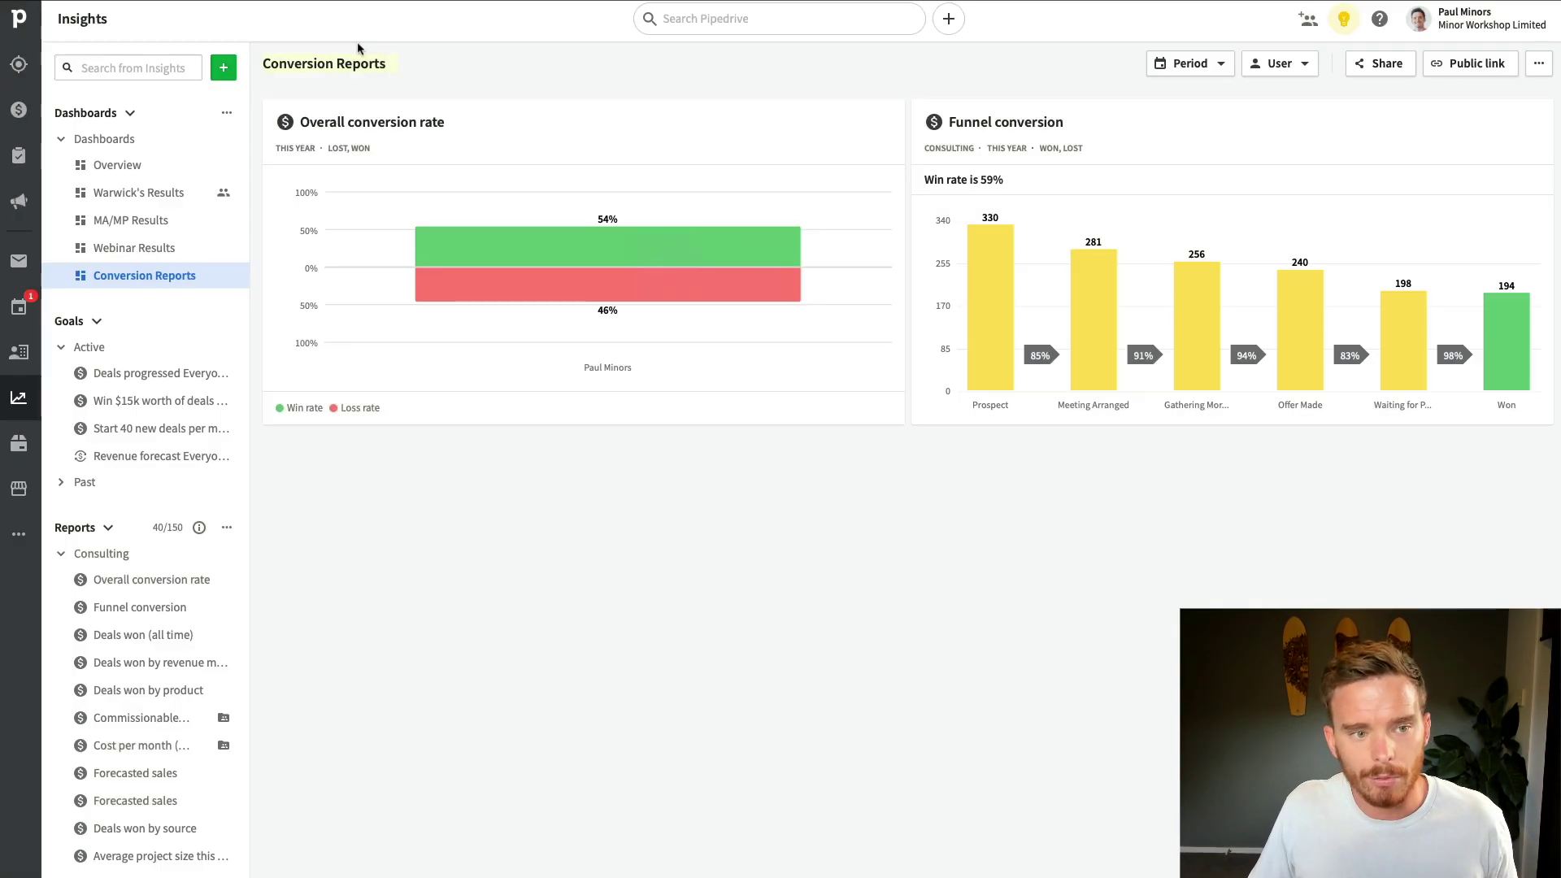
click(356, 124)
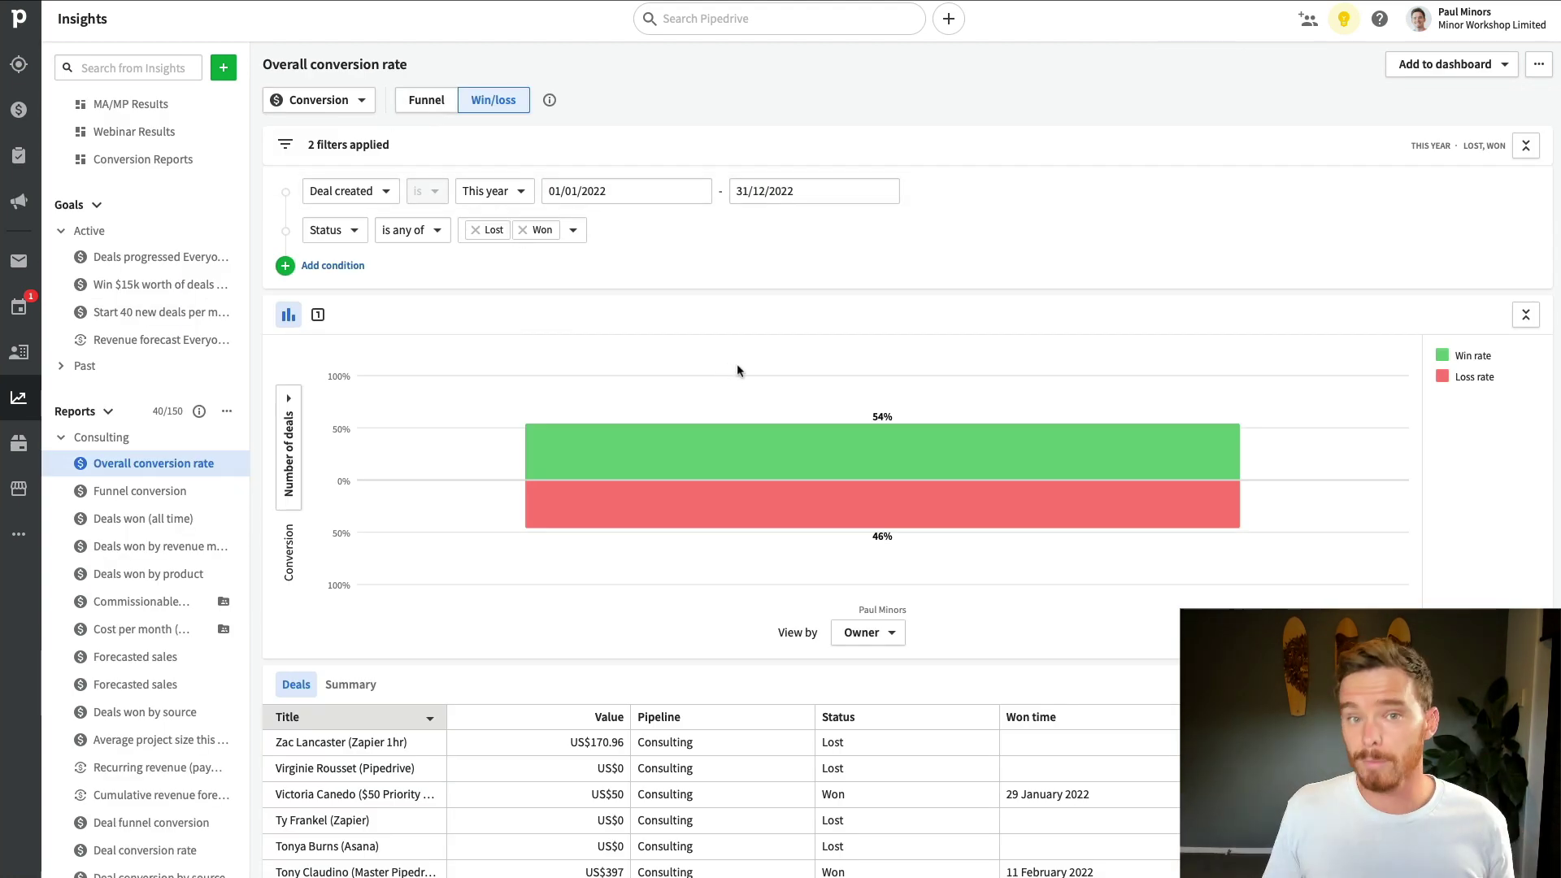
click(144, 159)
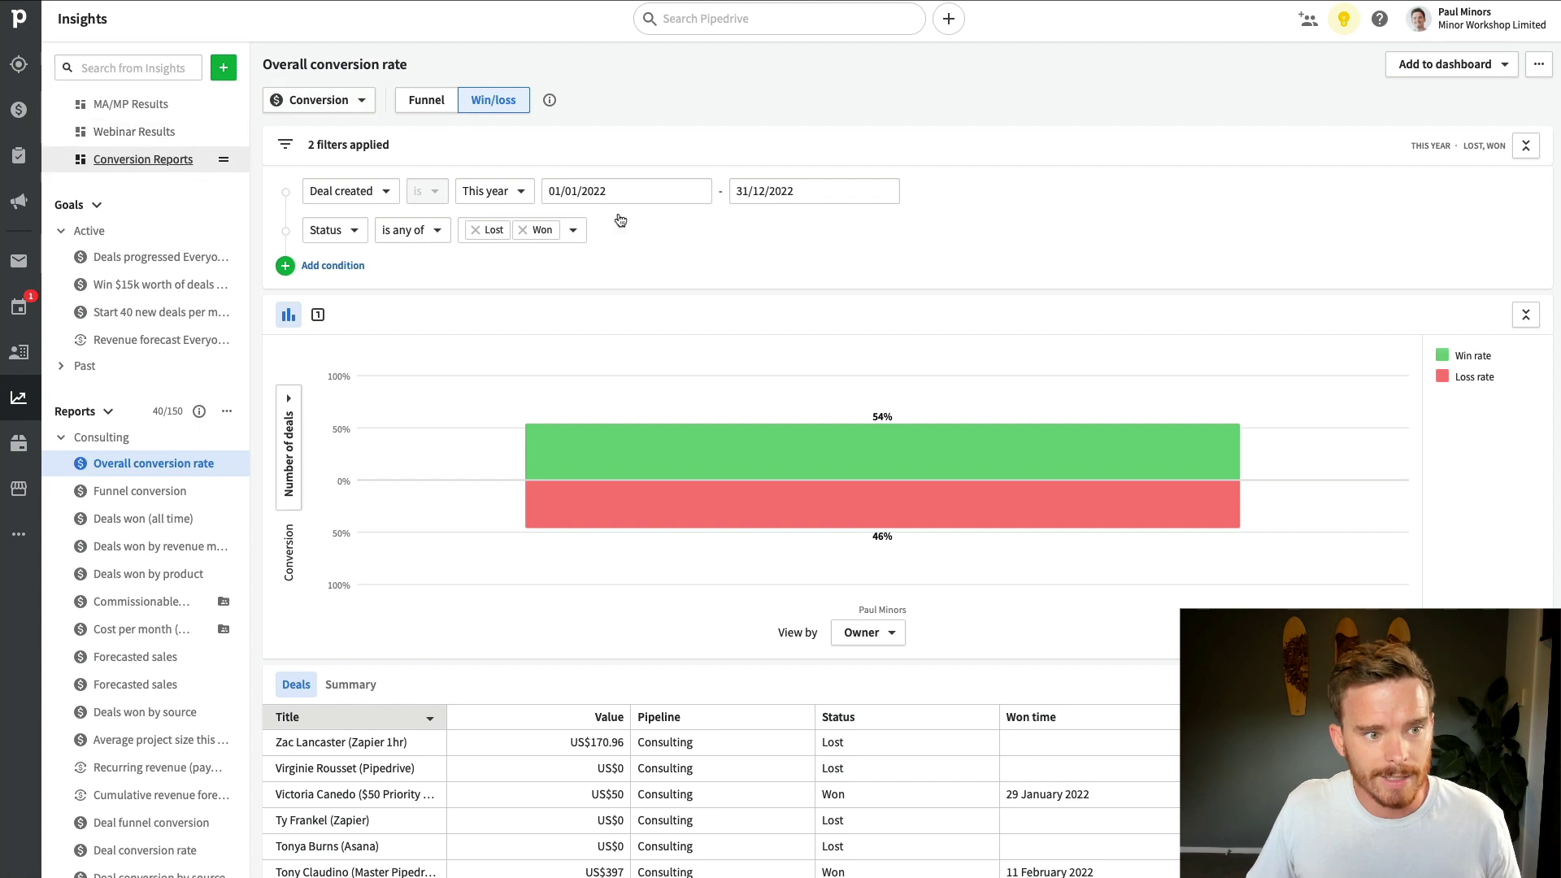
click(1009, 124)
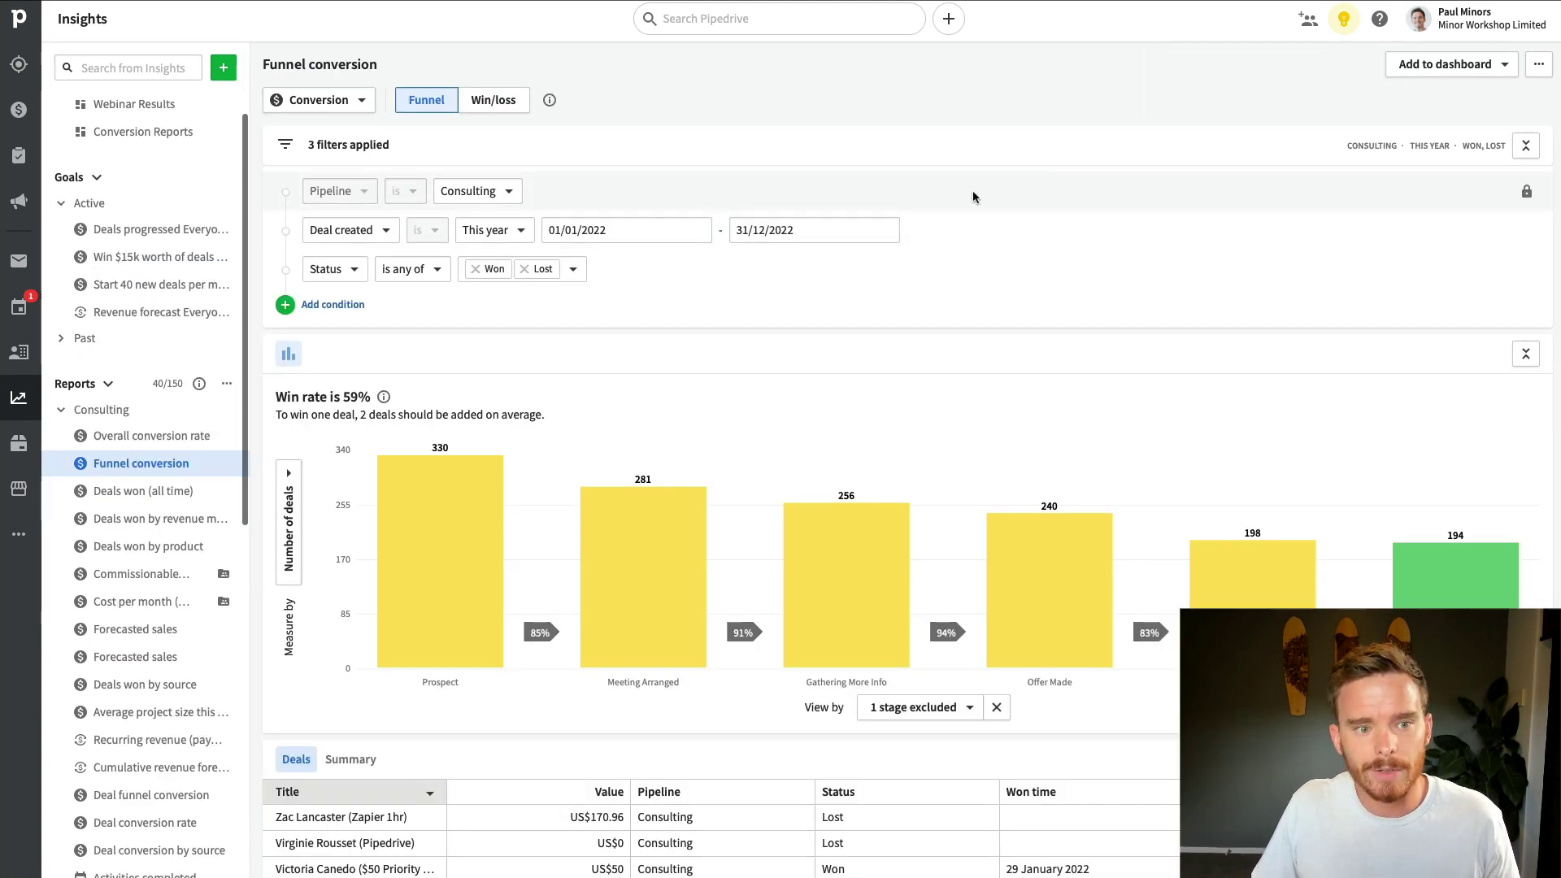
click(490, 193)
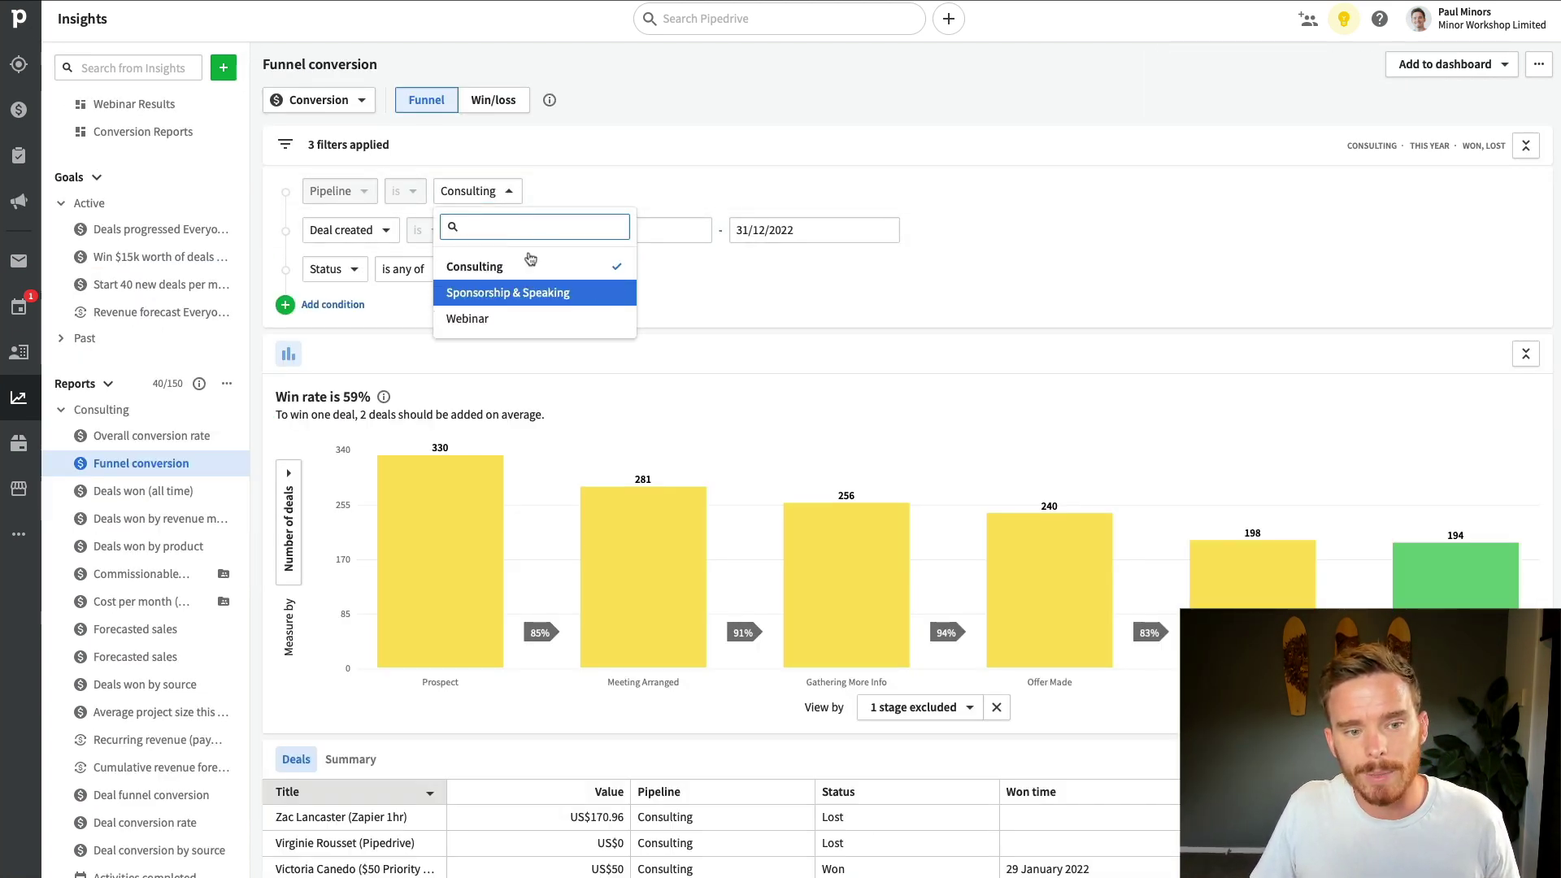
click(658, 229)
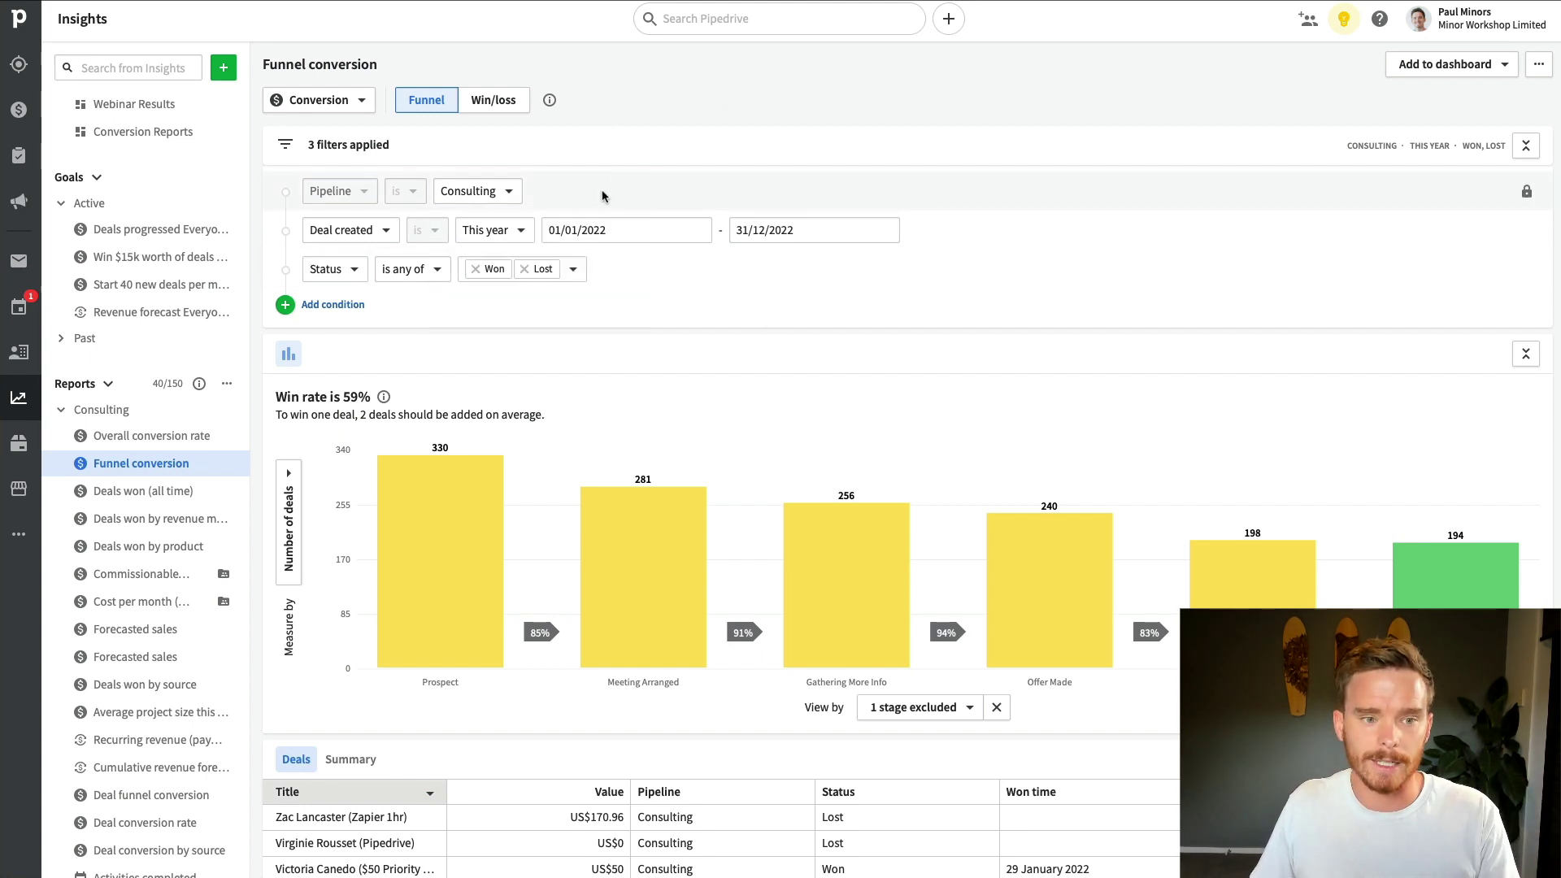
click(477, 193)
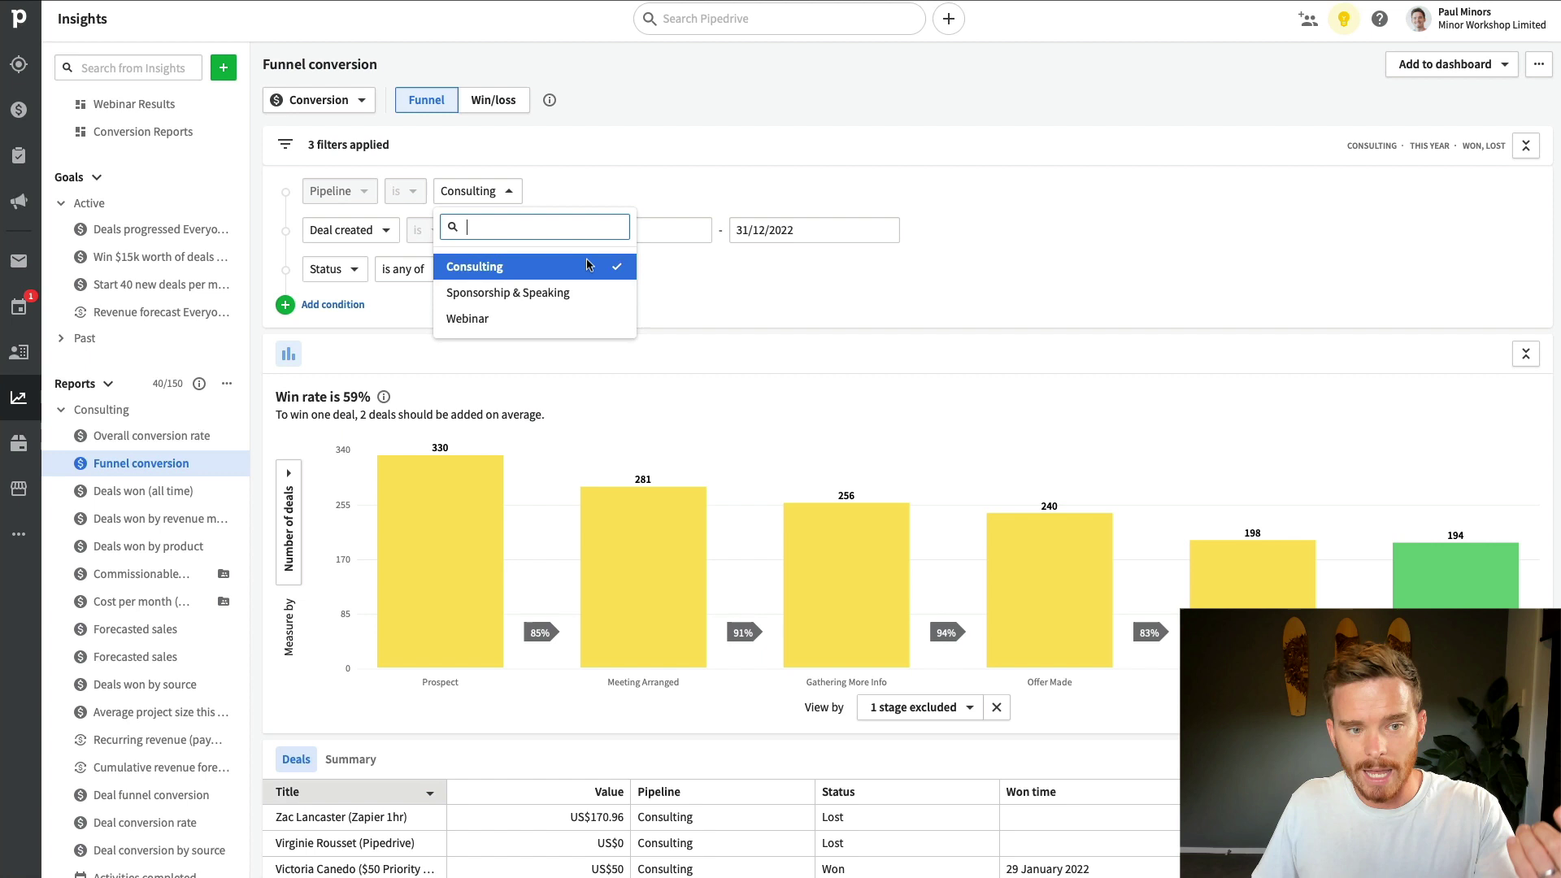
click(995, 411)
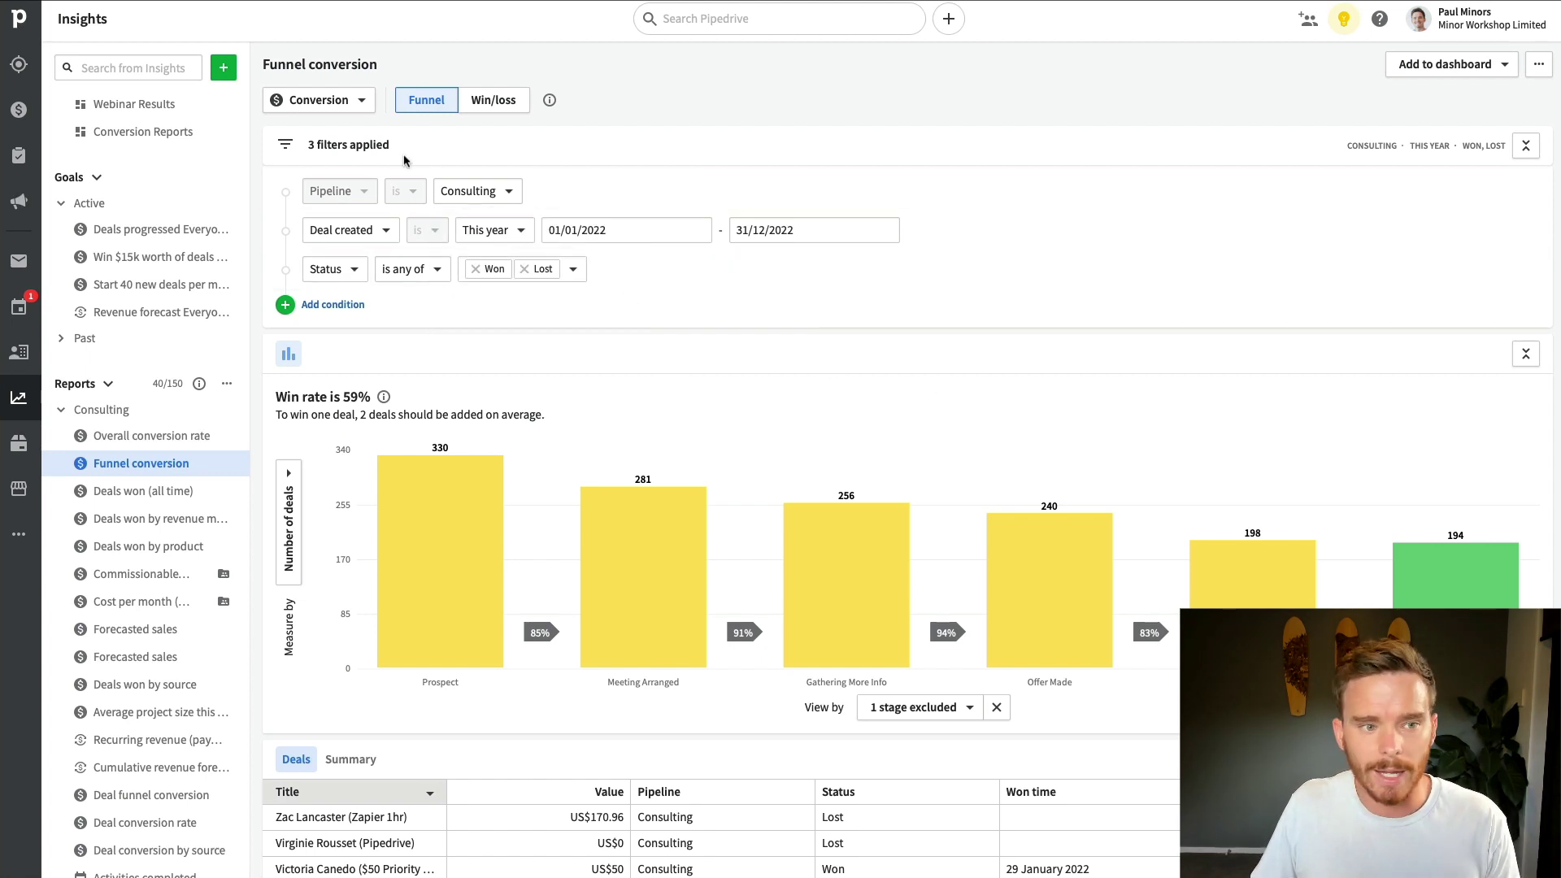
click(139, 132)
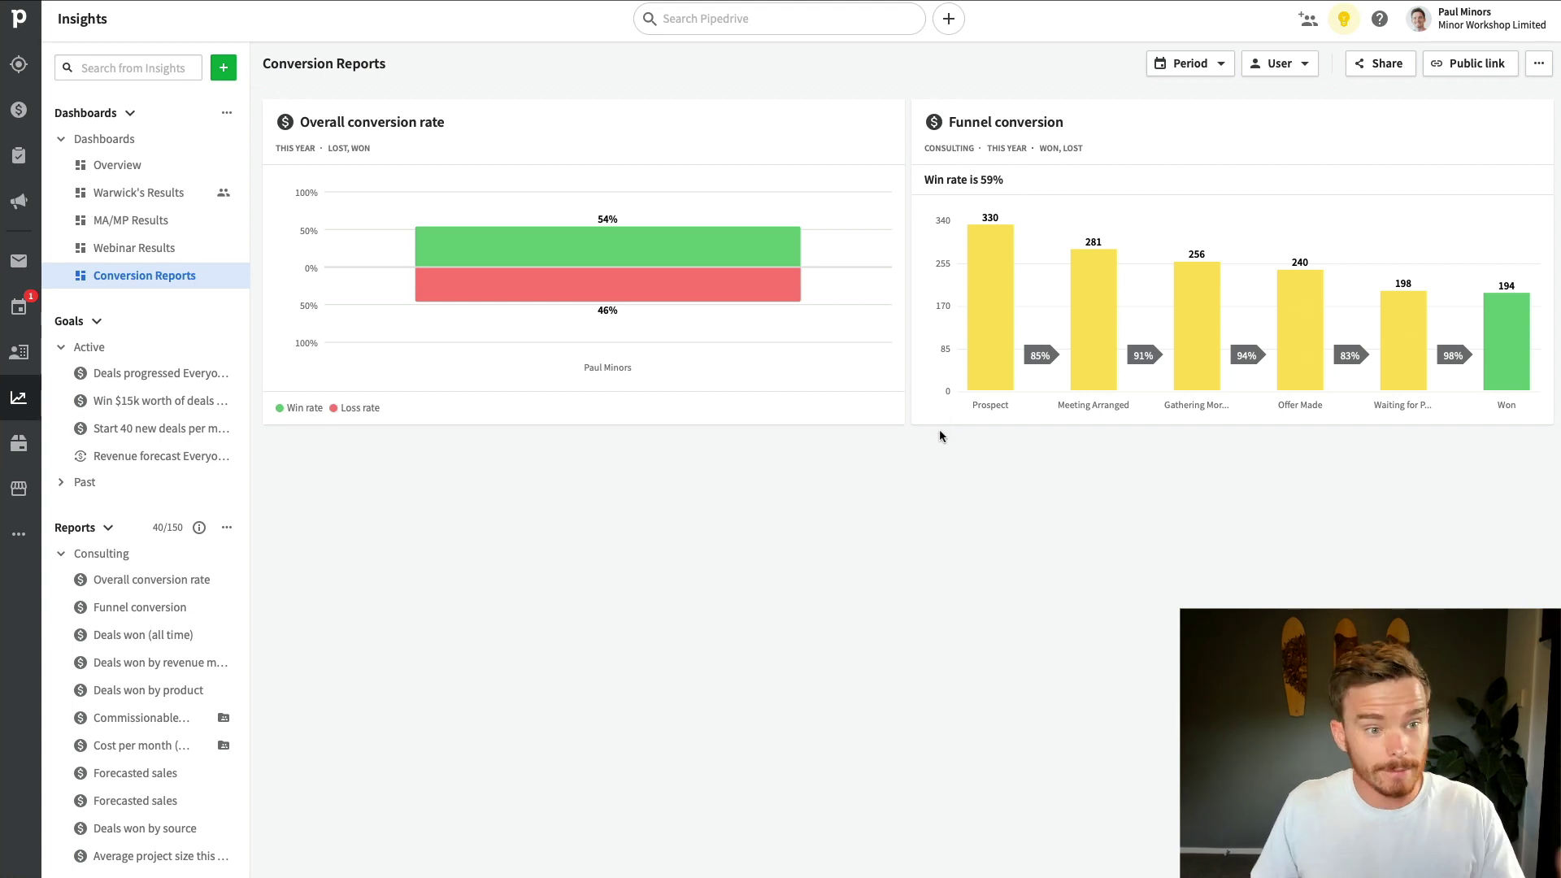
Create a new Deal Conversion report switched to the Win/loss view.
click(225, 70)
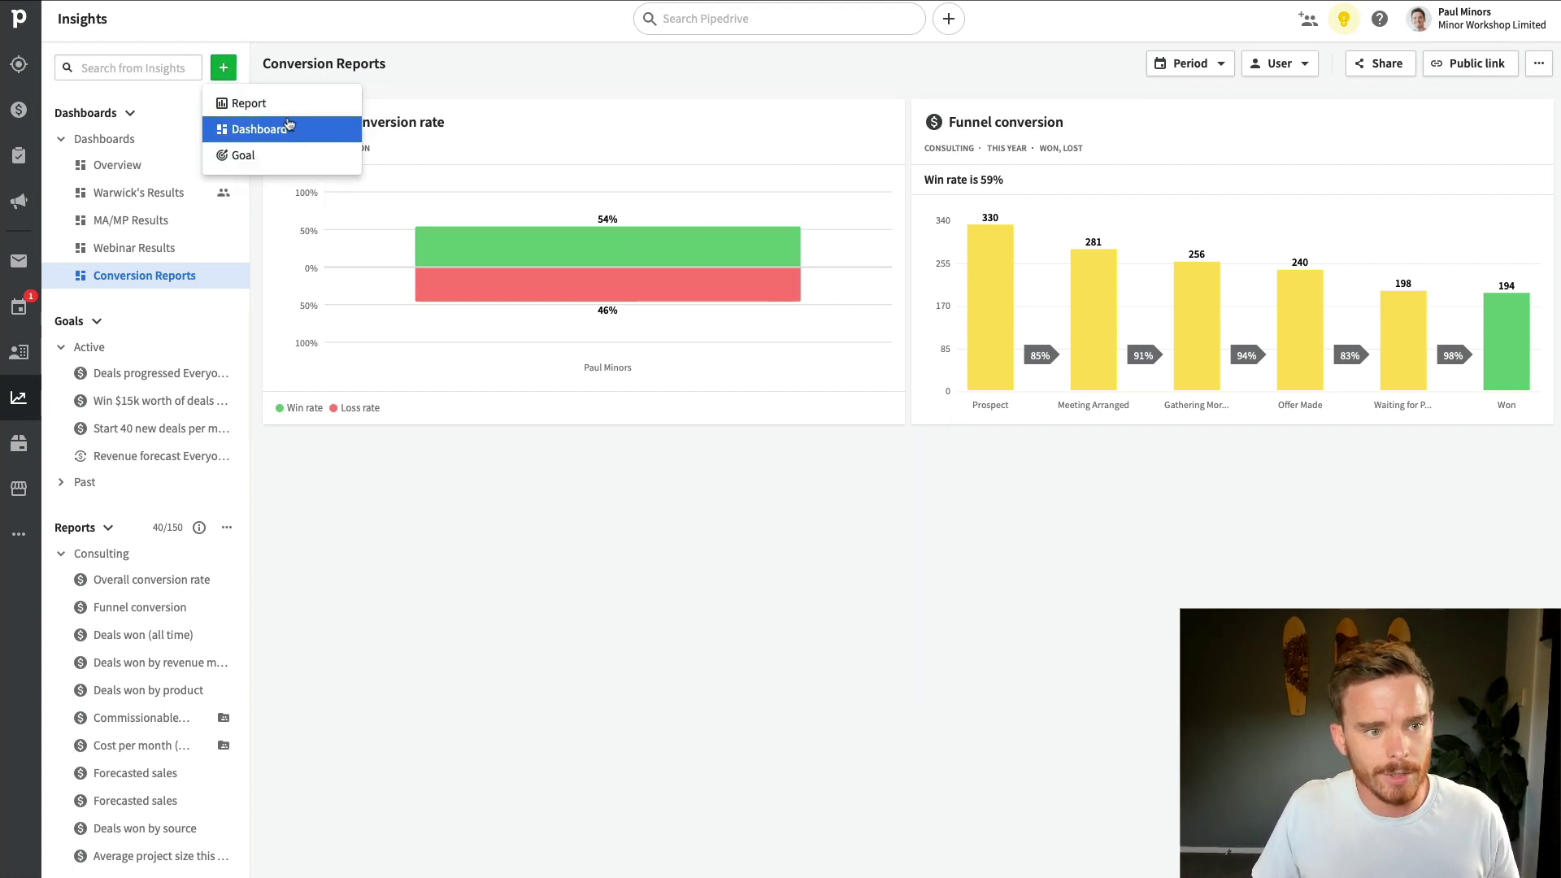
click(288, 103)
click(642, 188)
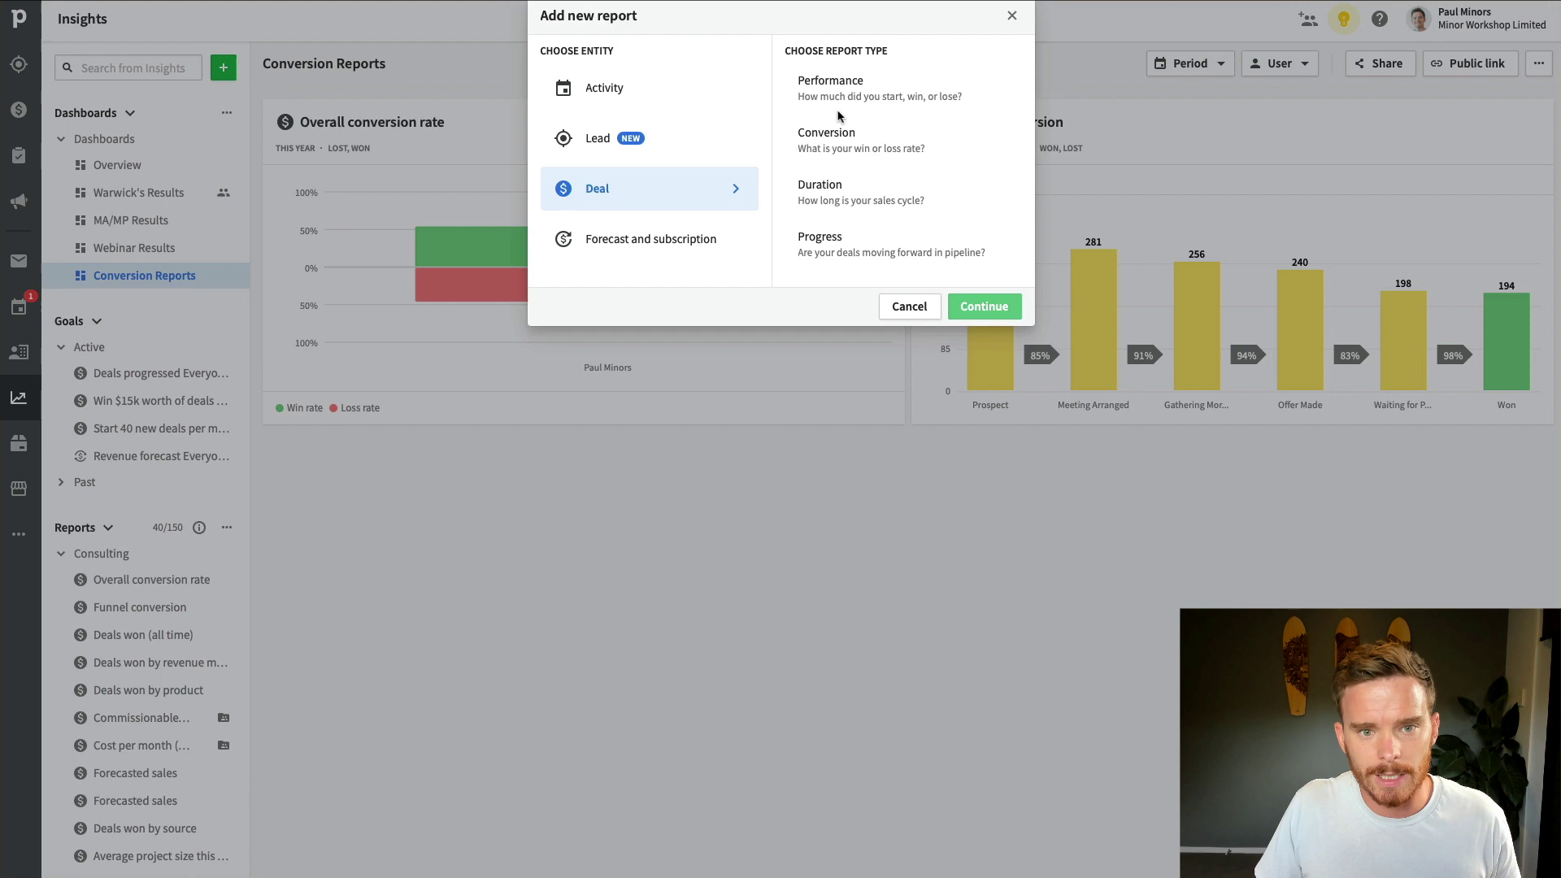
click(843, 143)
click(983, 307)
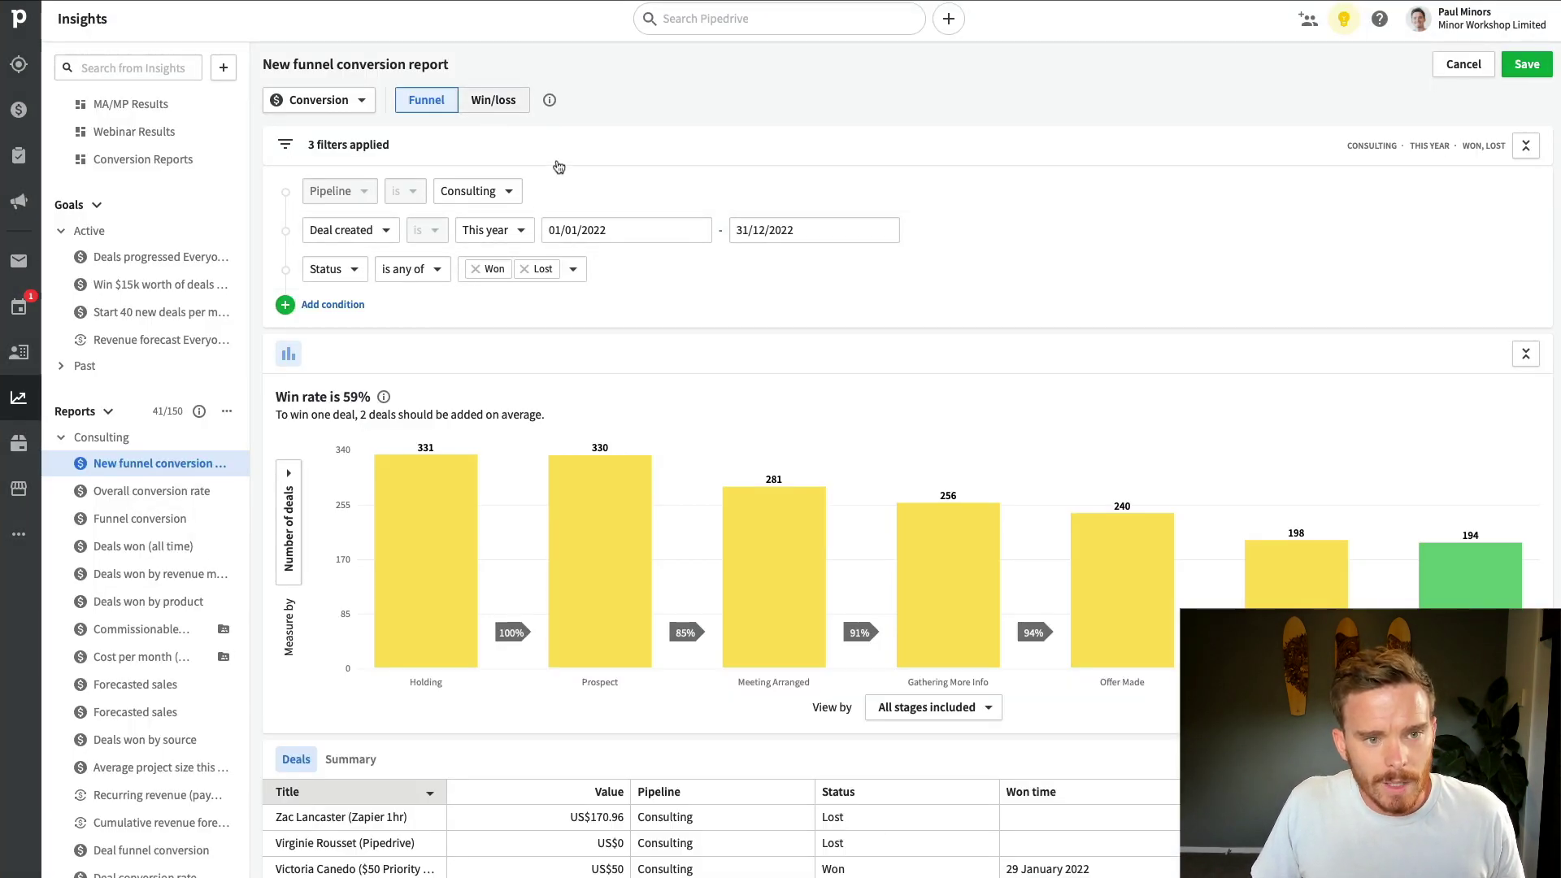
click(488, 104)
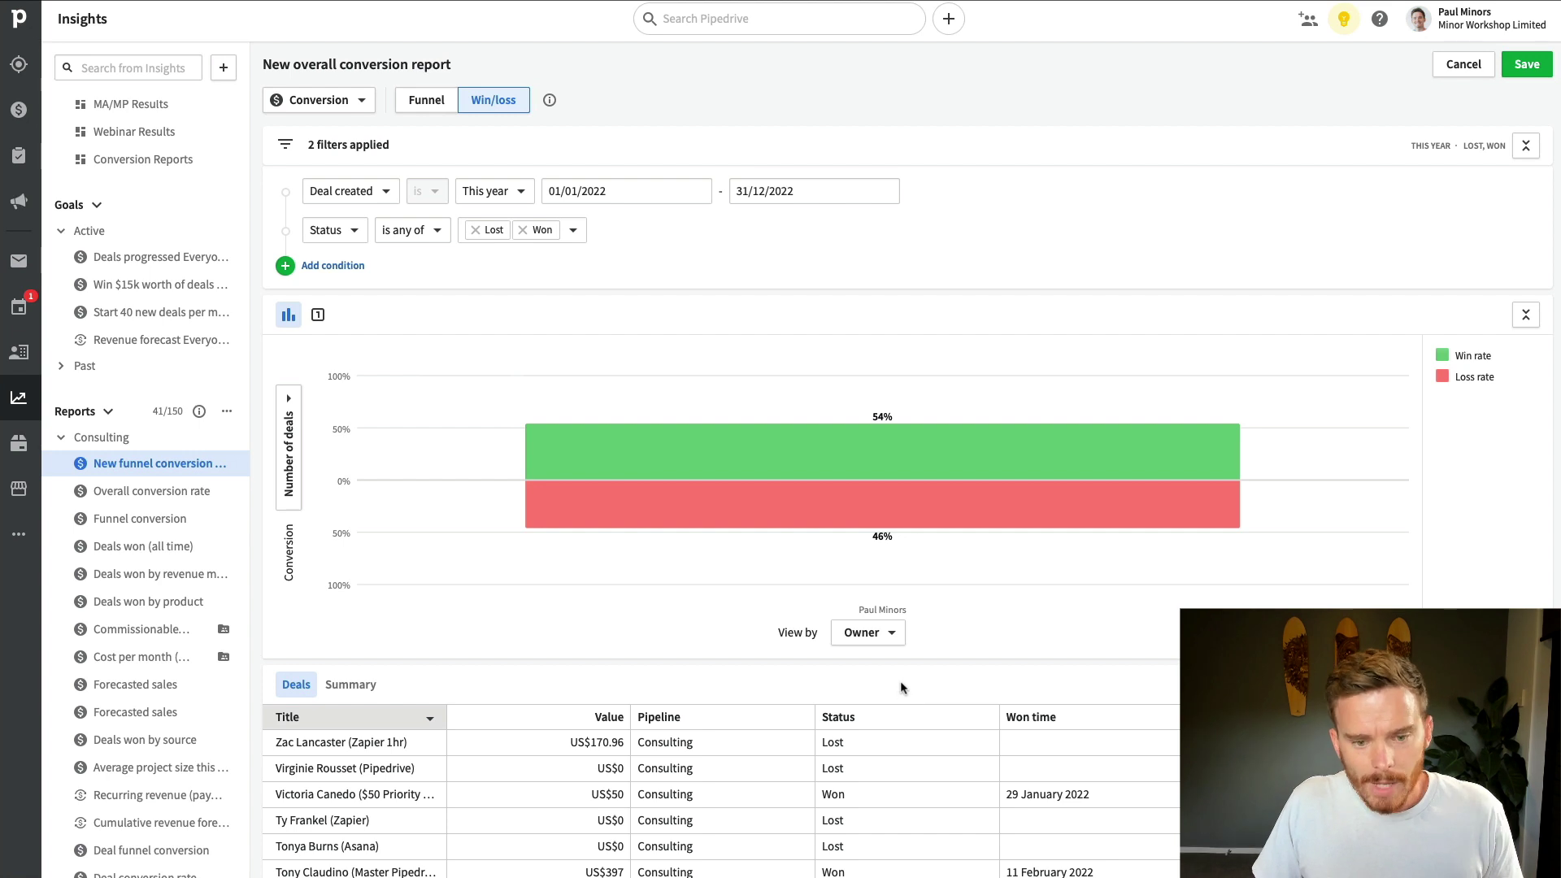
Browse the View by grouping fields available for the win/loss chart.
click(890, 636)
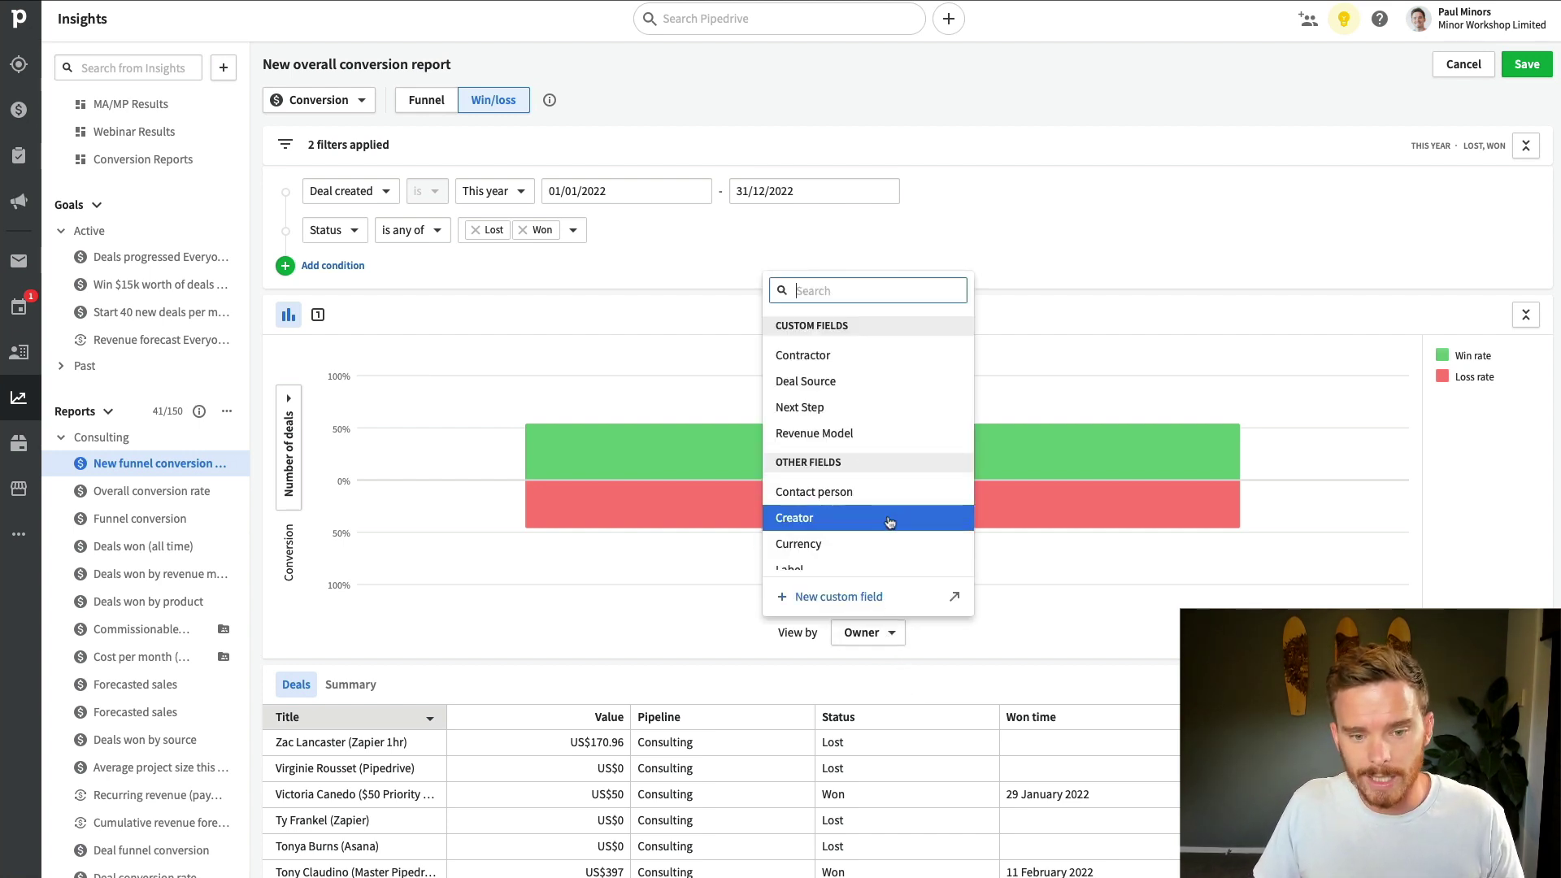
scroll(889, 521, down, 3)
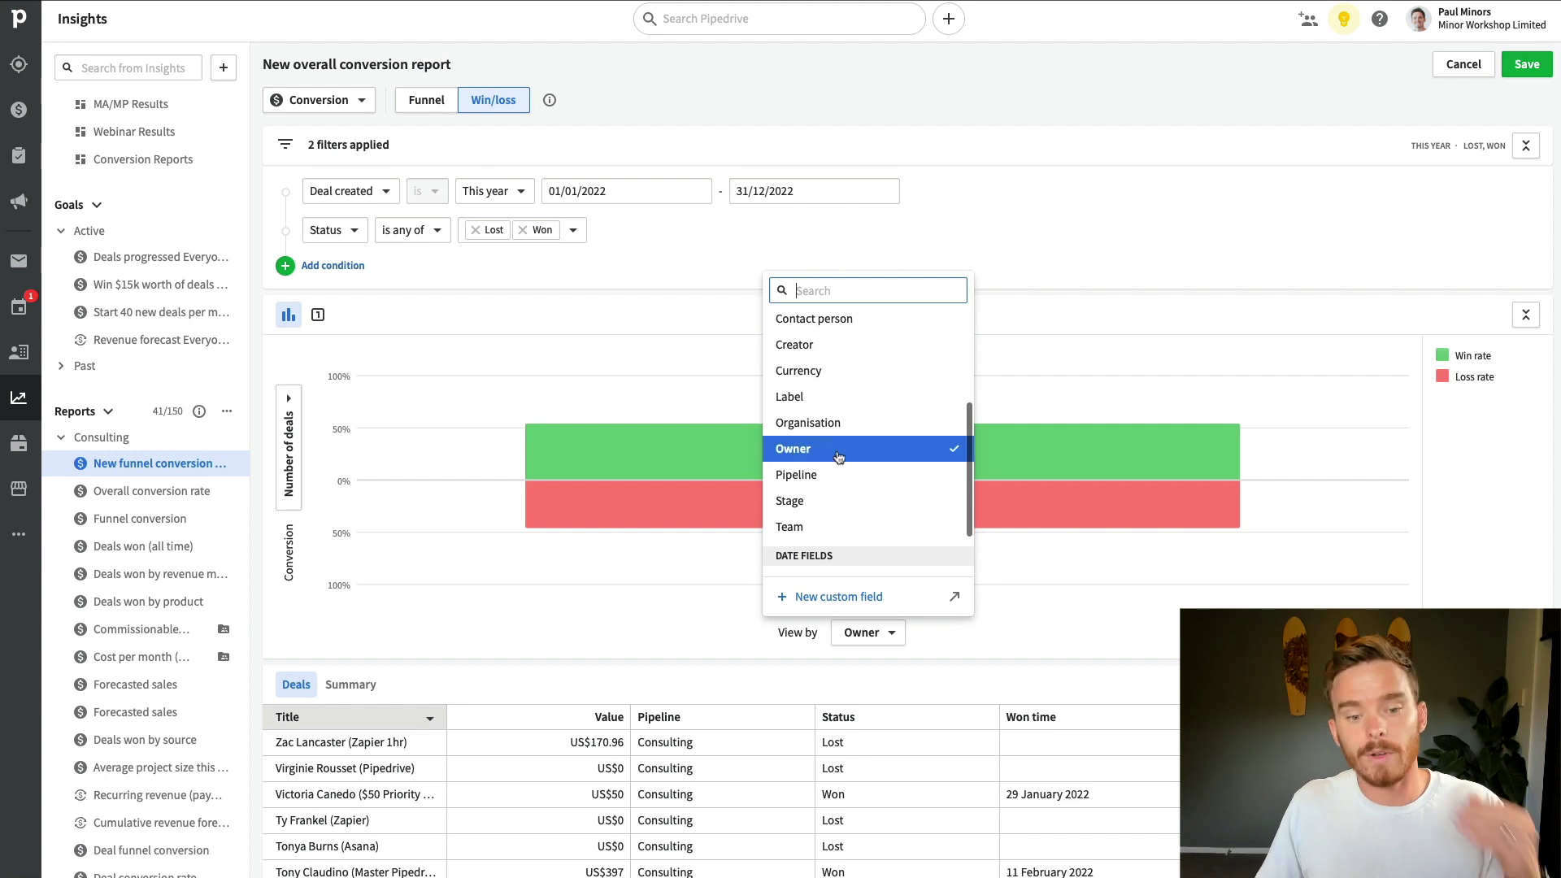
key(Escape)
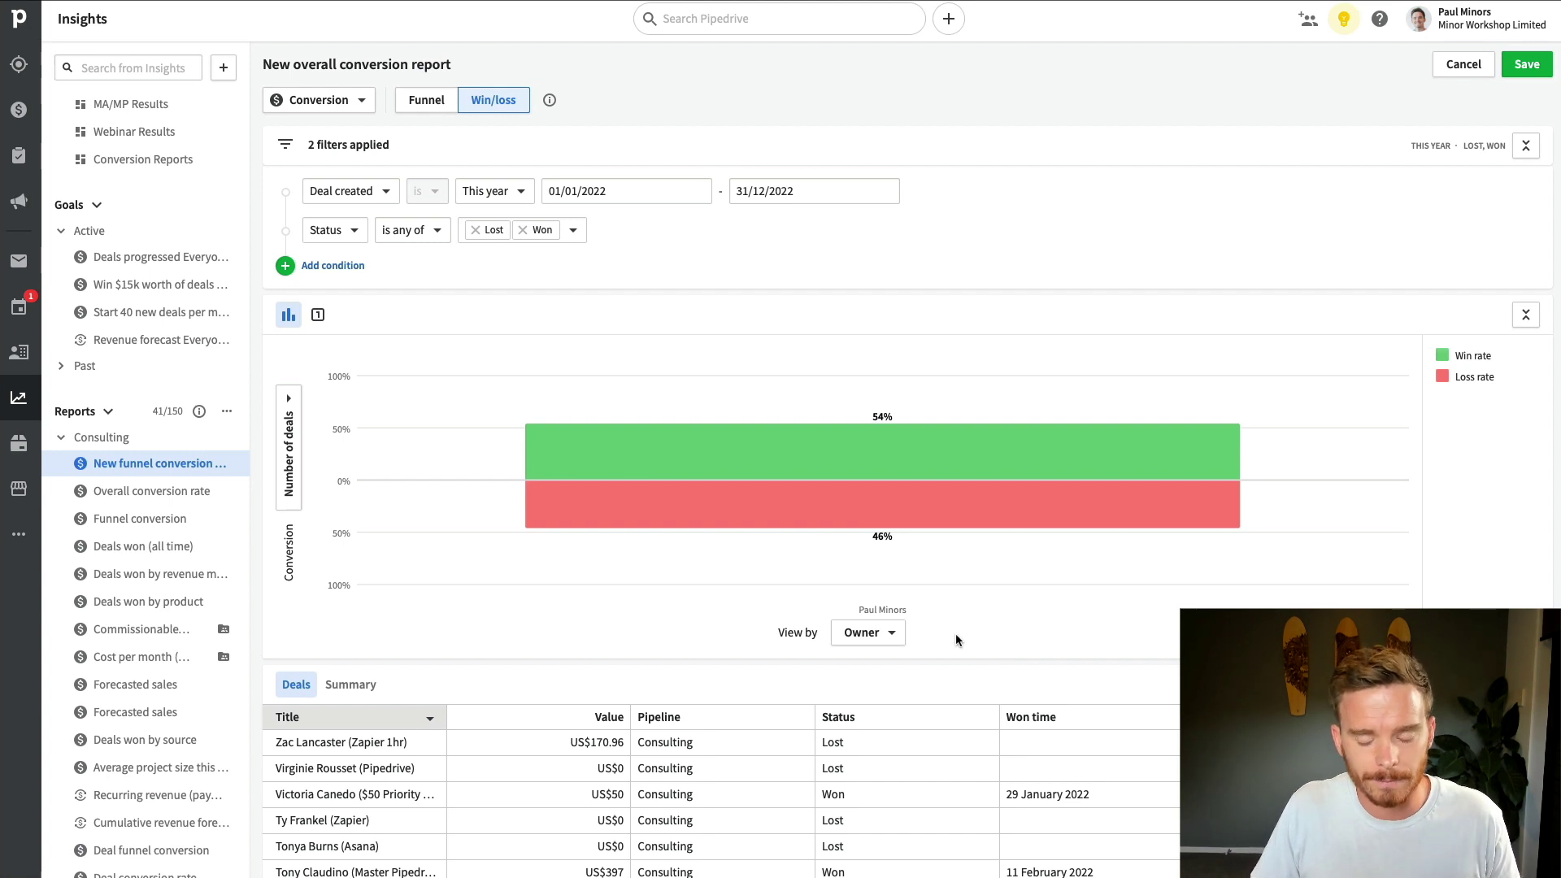
click(886, 632)
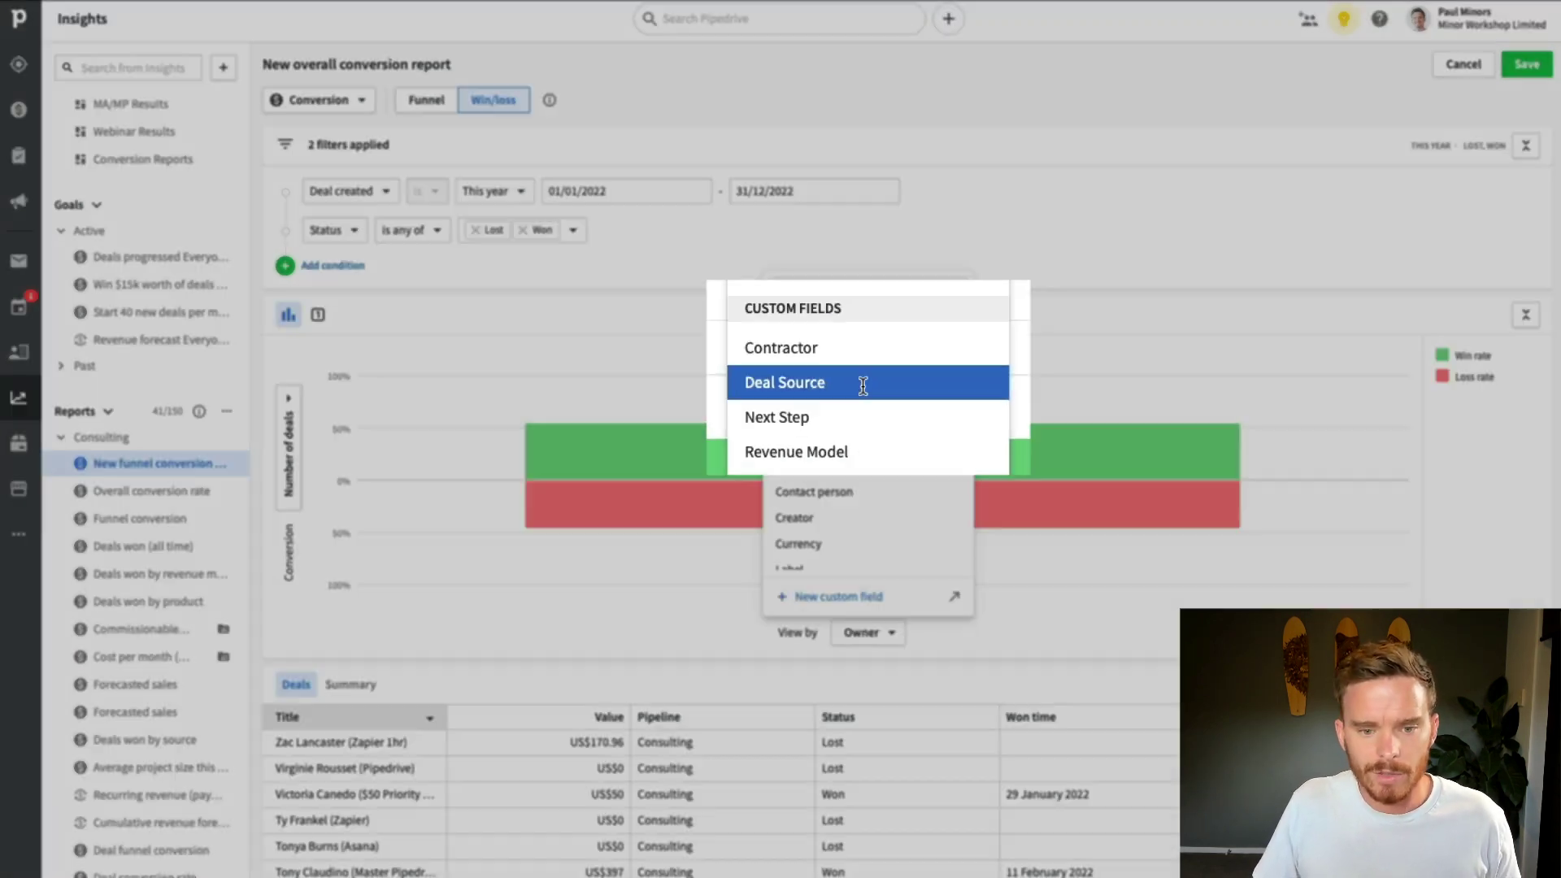
Group the win/loss chart by the Deal Source custom field.
click(862, 385)
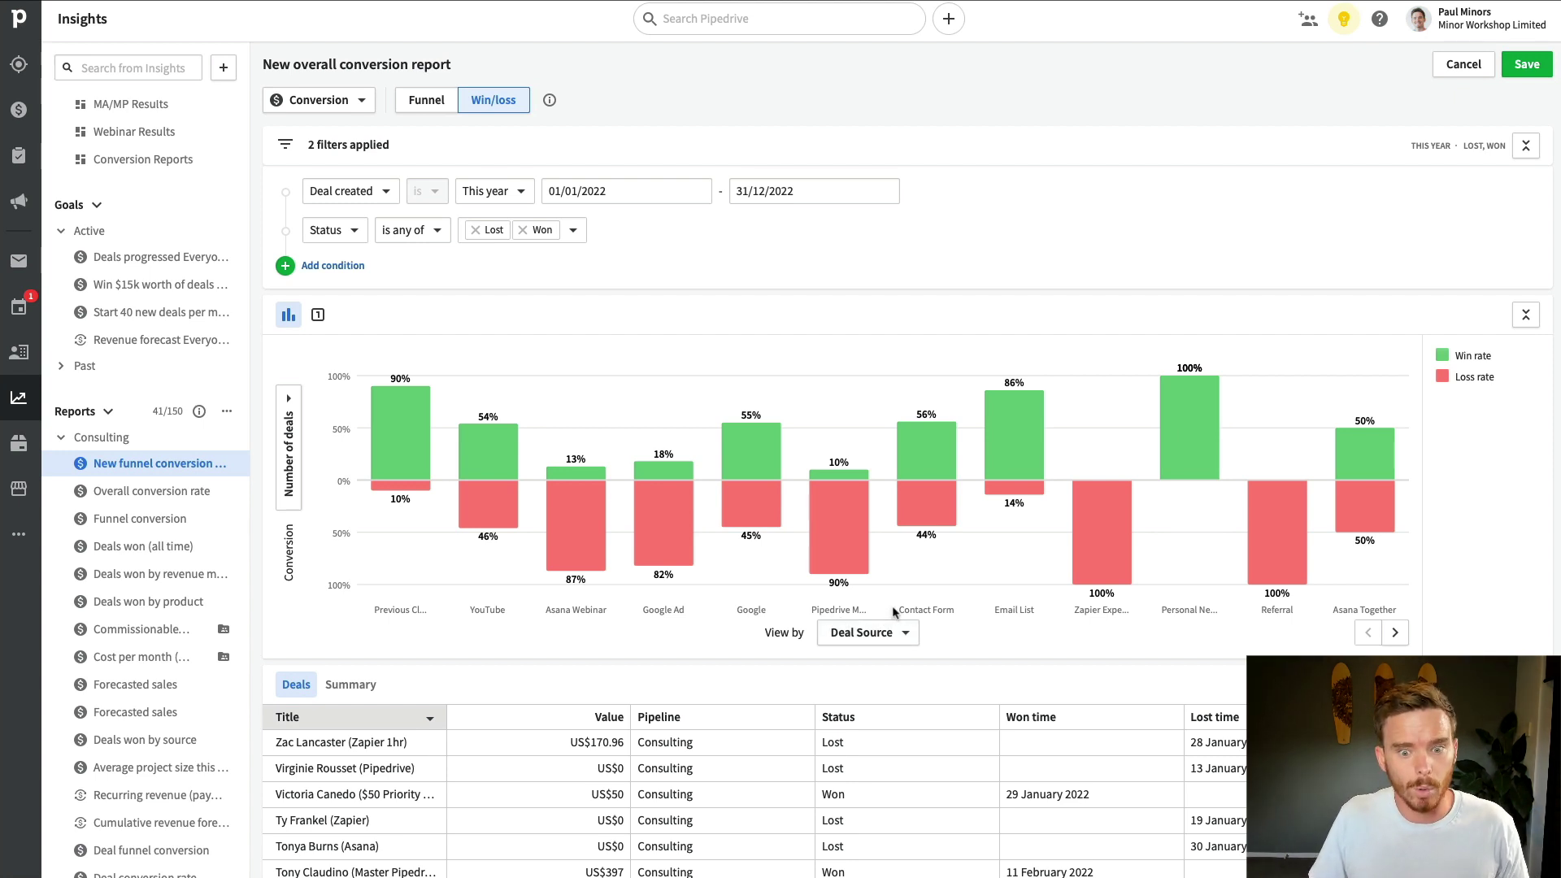
Save as 'Conversion rate by source' on Conversion Reports, then place it under Funnel conversion.
click(1527, 64)
triple_click(841, 109)
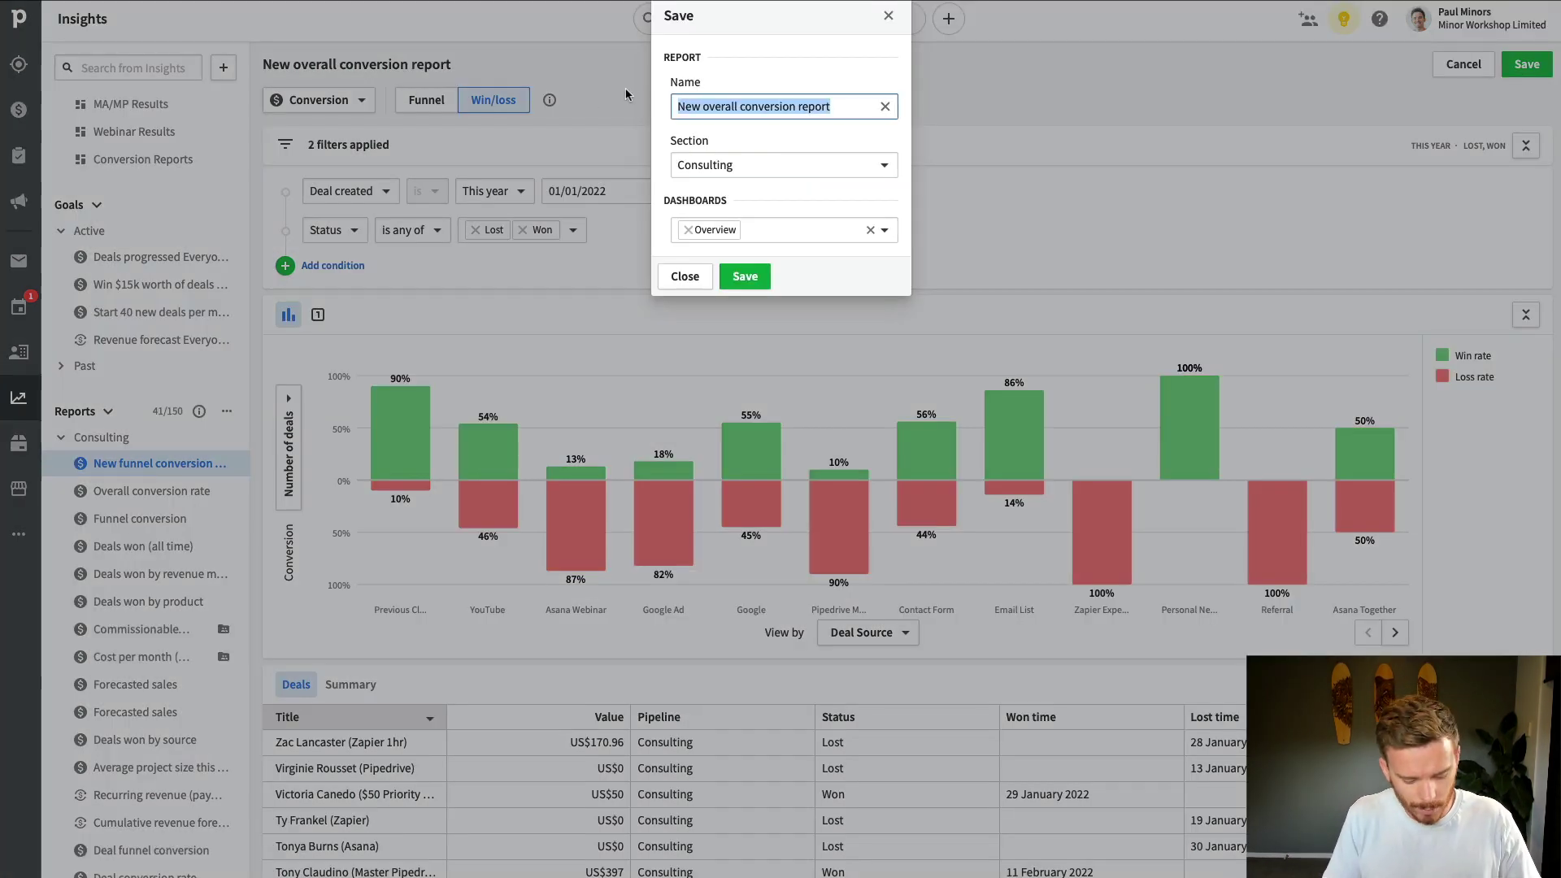
text(Conversion)
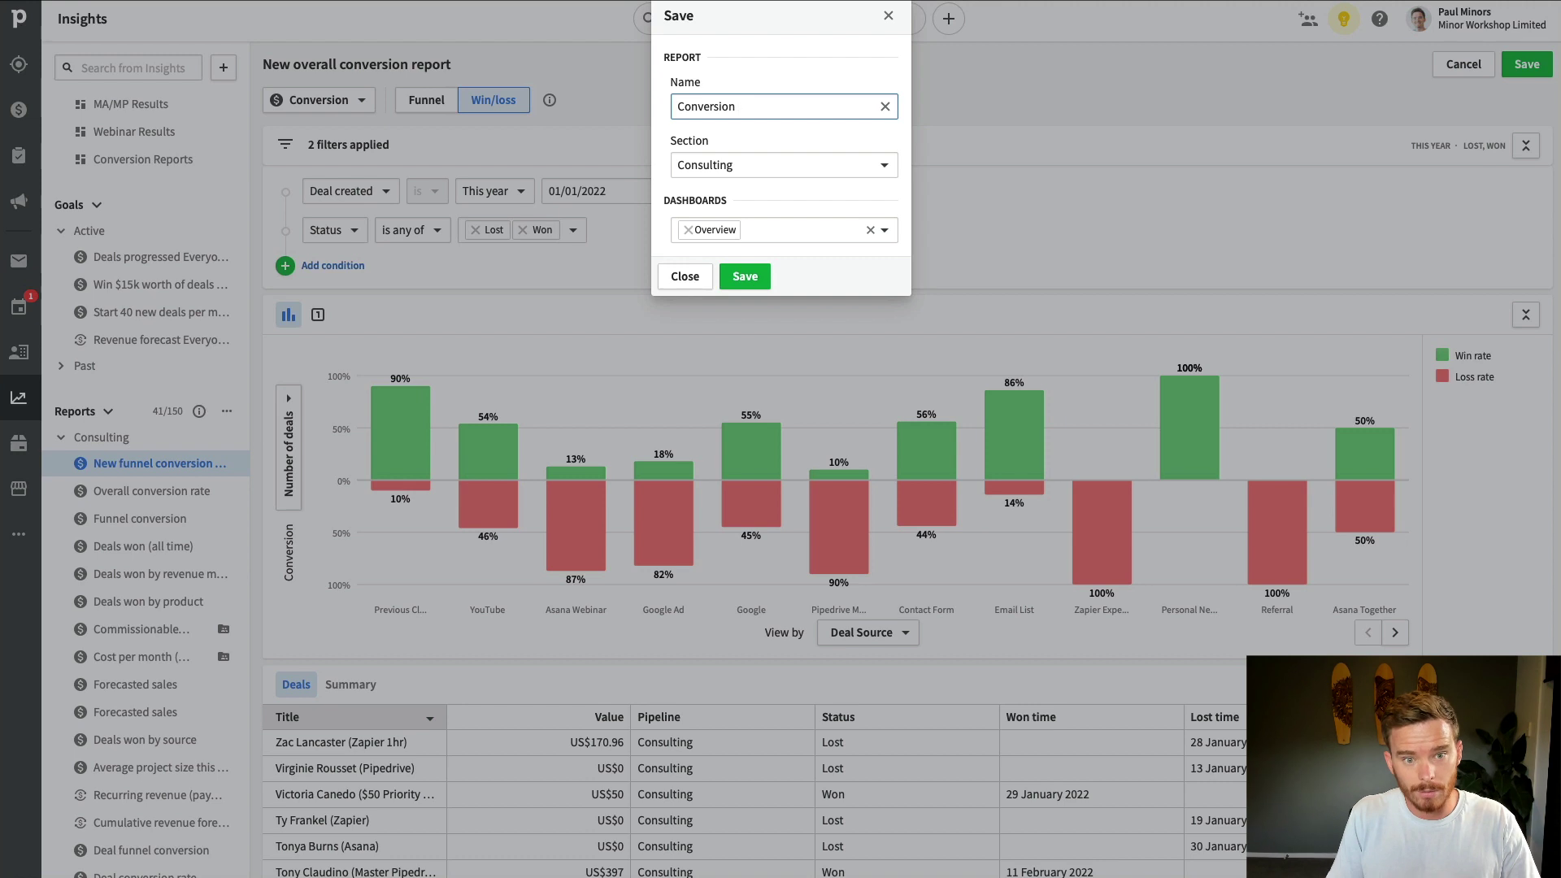
text( rate by source)
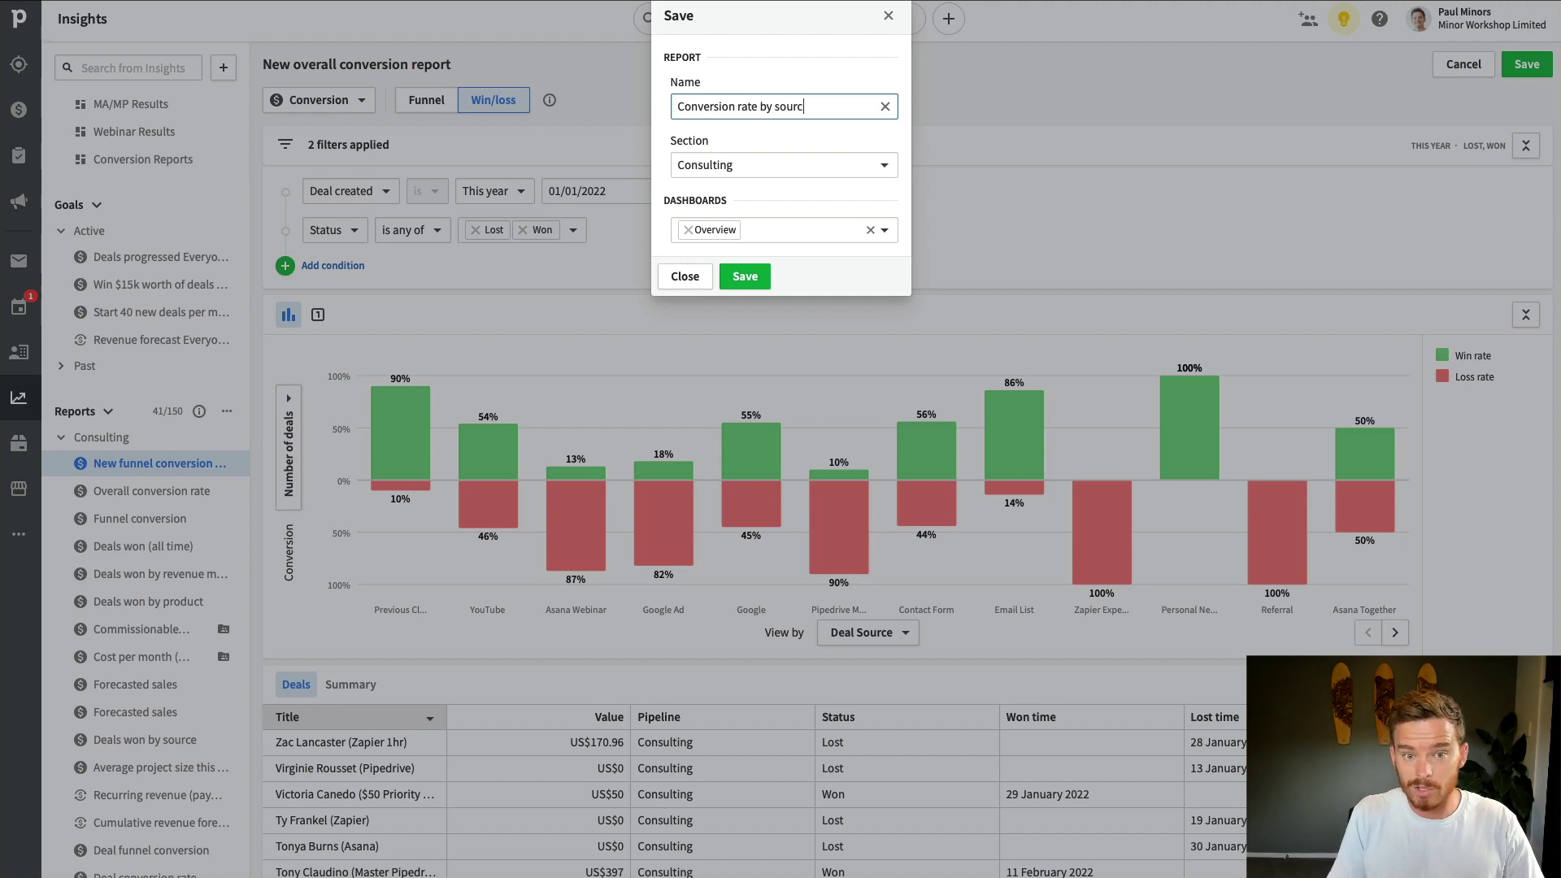
click(870, 230)
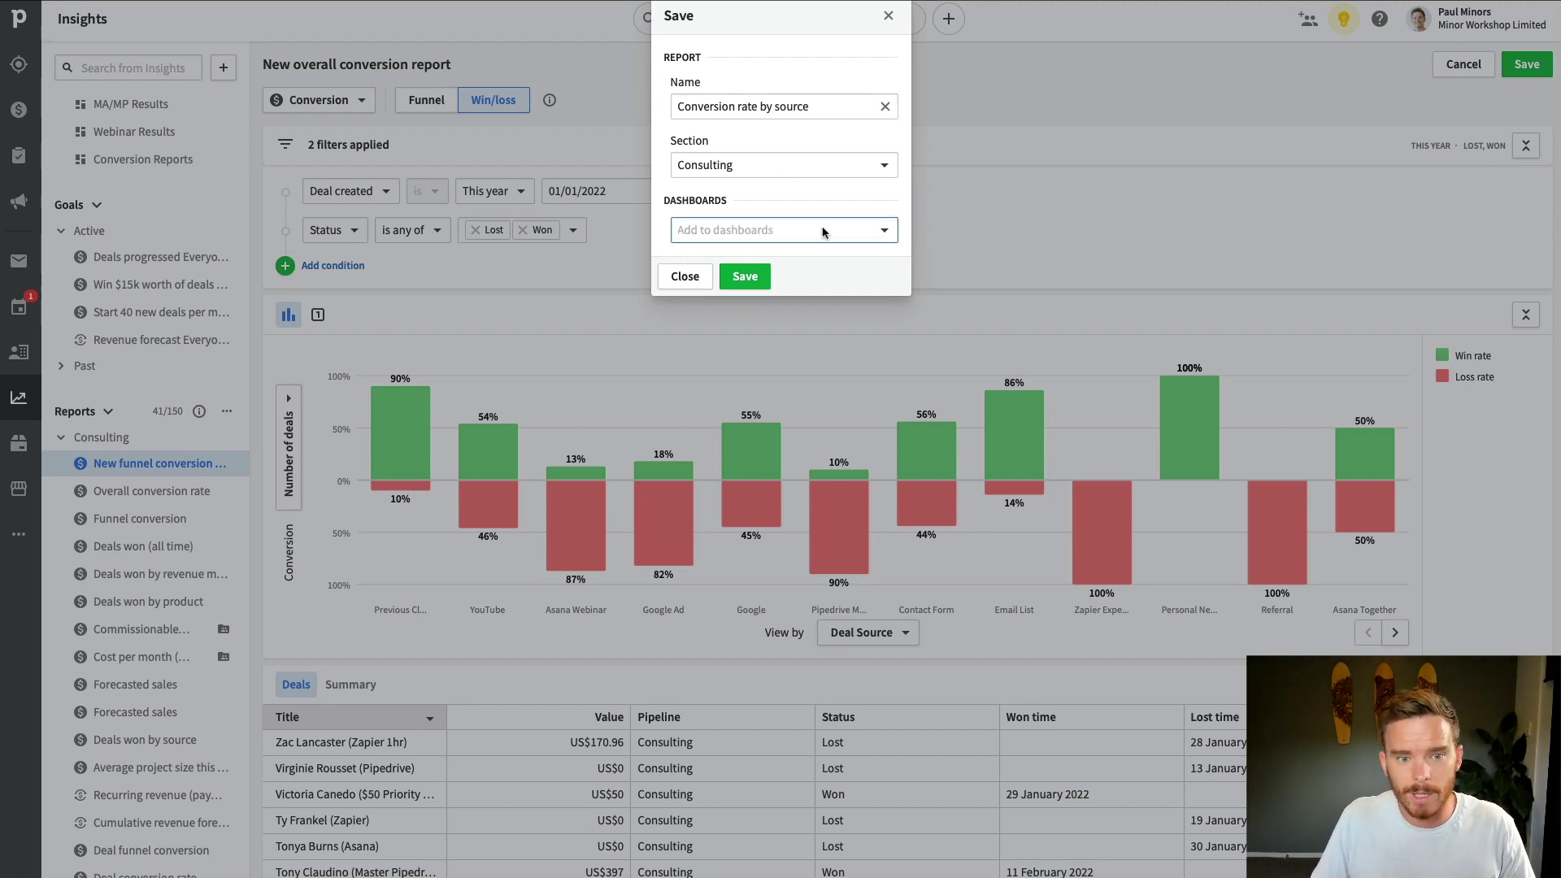
click(821, 230)
click(764, 370)
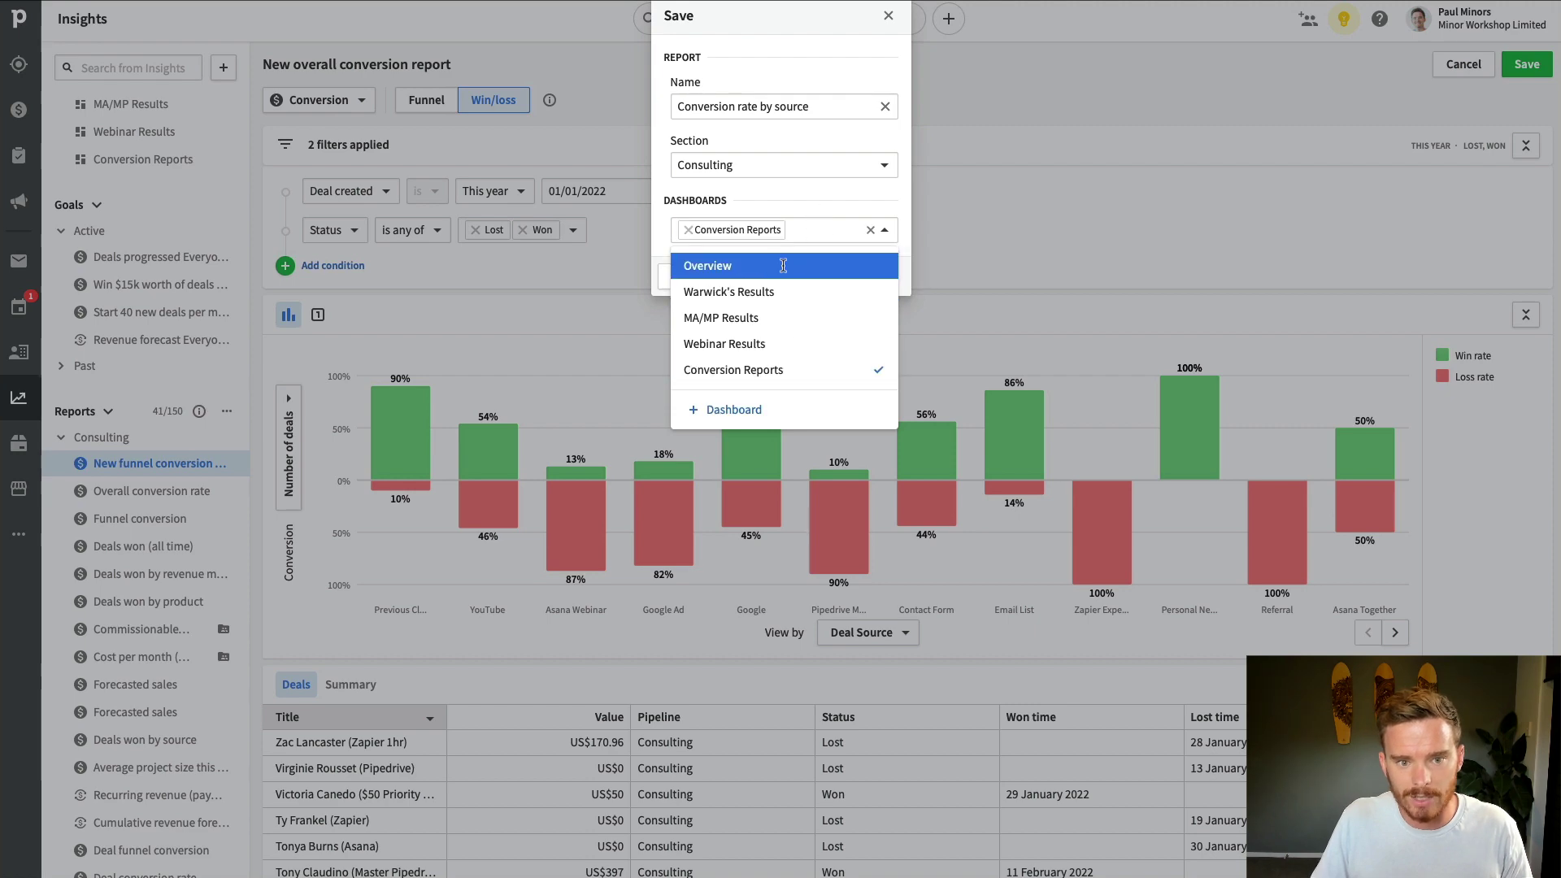
click(741, 276)
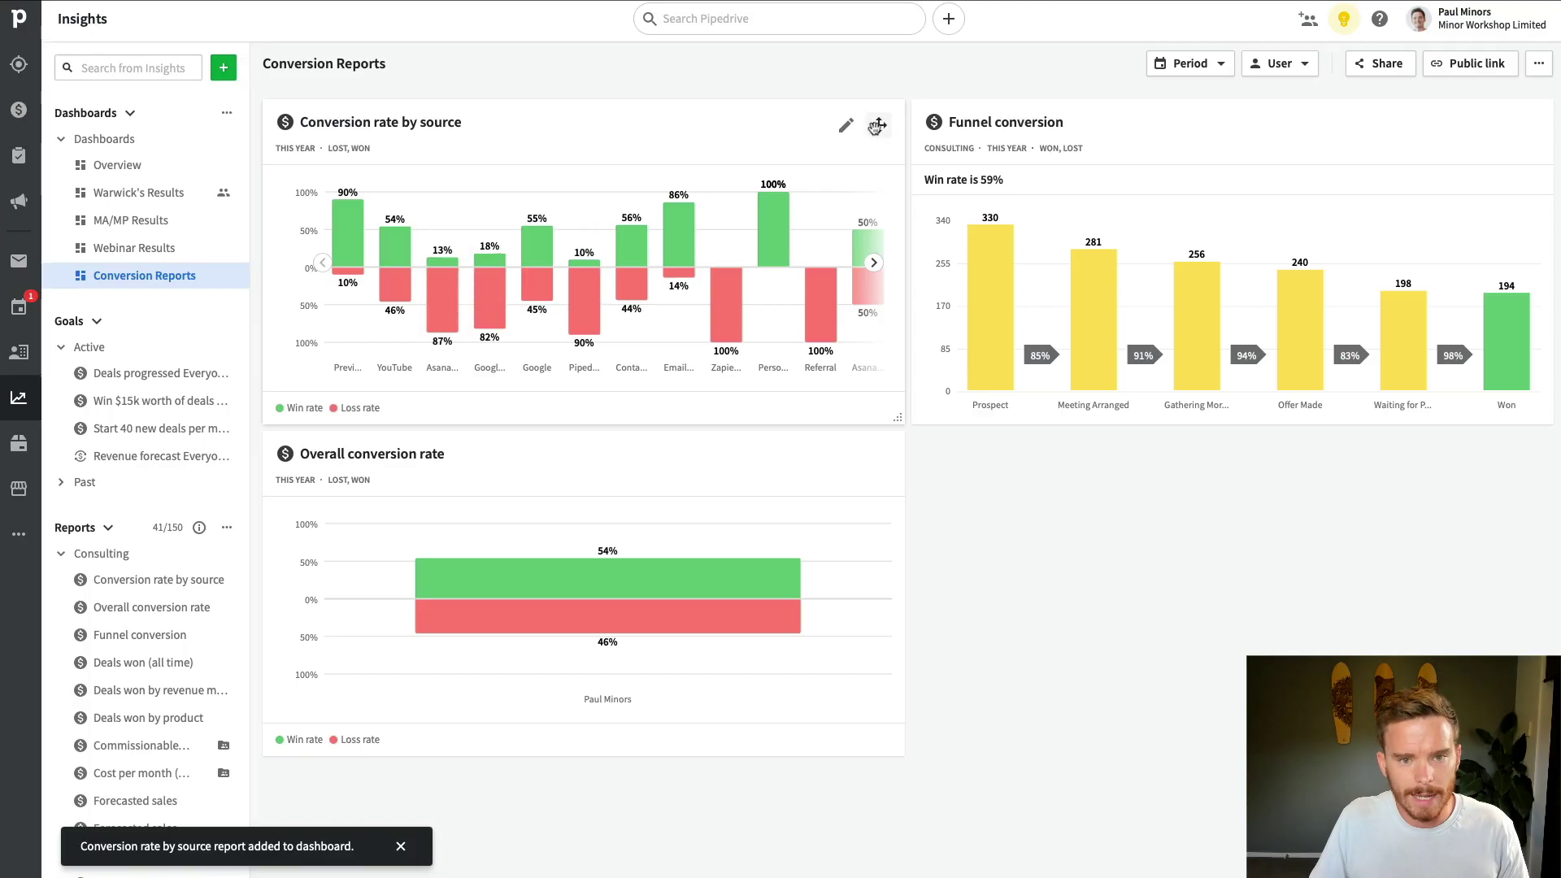
drag(877, 125, 1468, 473)
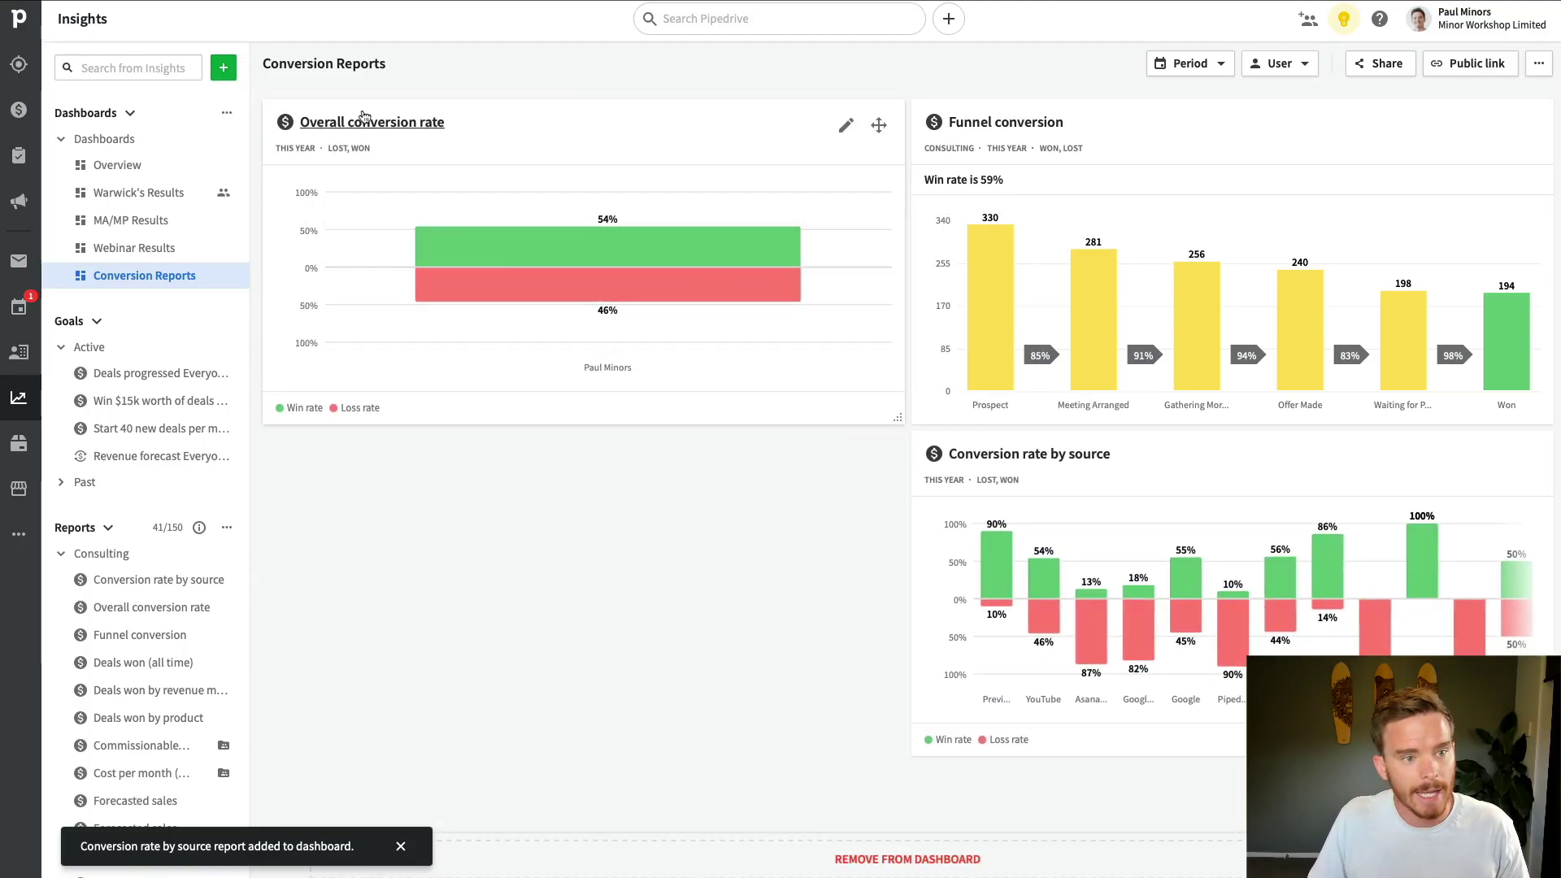
Create a new Deal Conversion report in the Win/loss view.
click(224, 67)
click(260, 102)
click(642, 189)
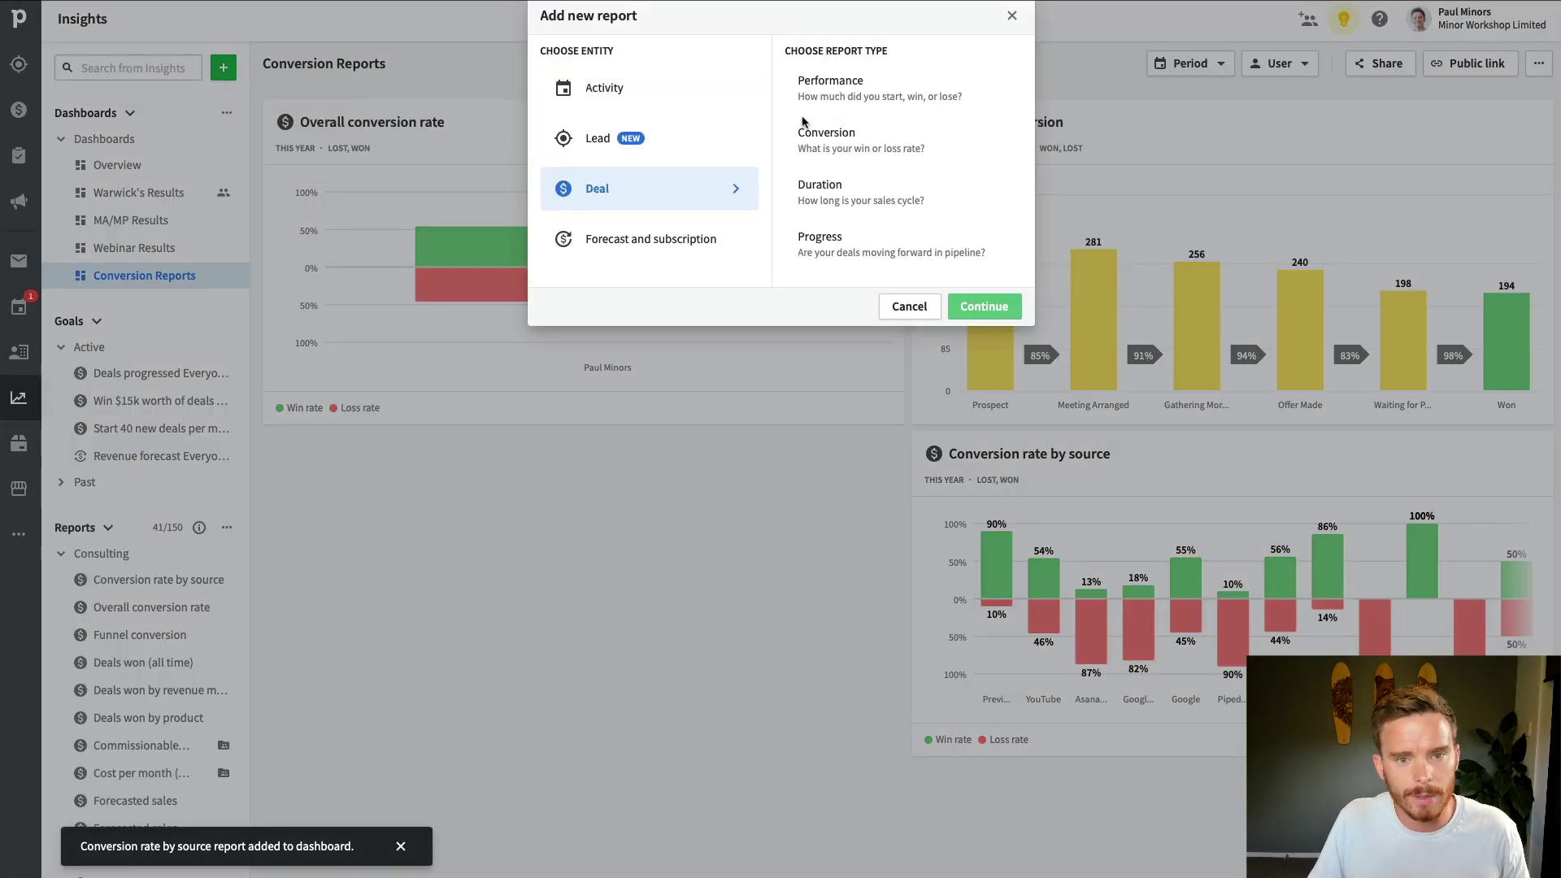
click(946, 147)
click(983, 306)
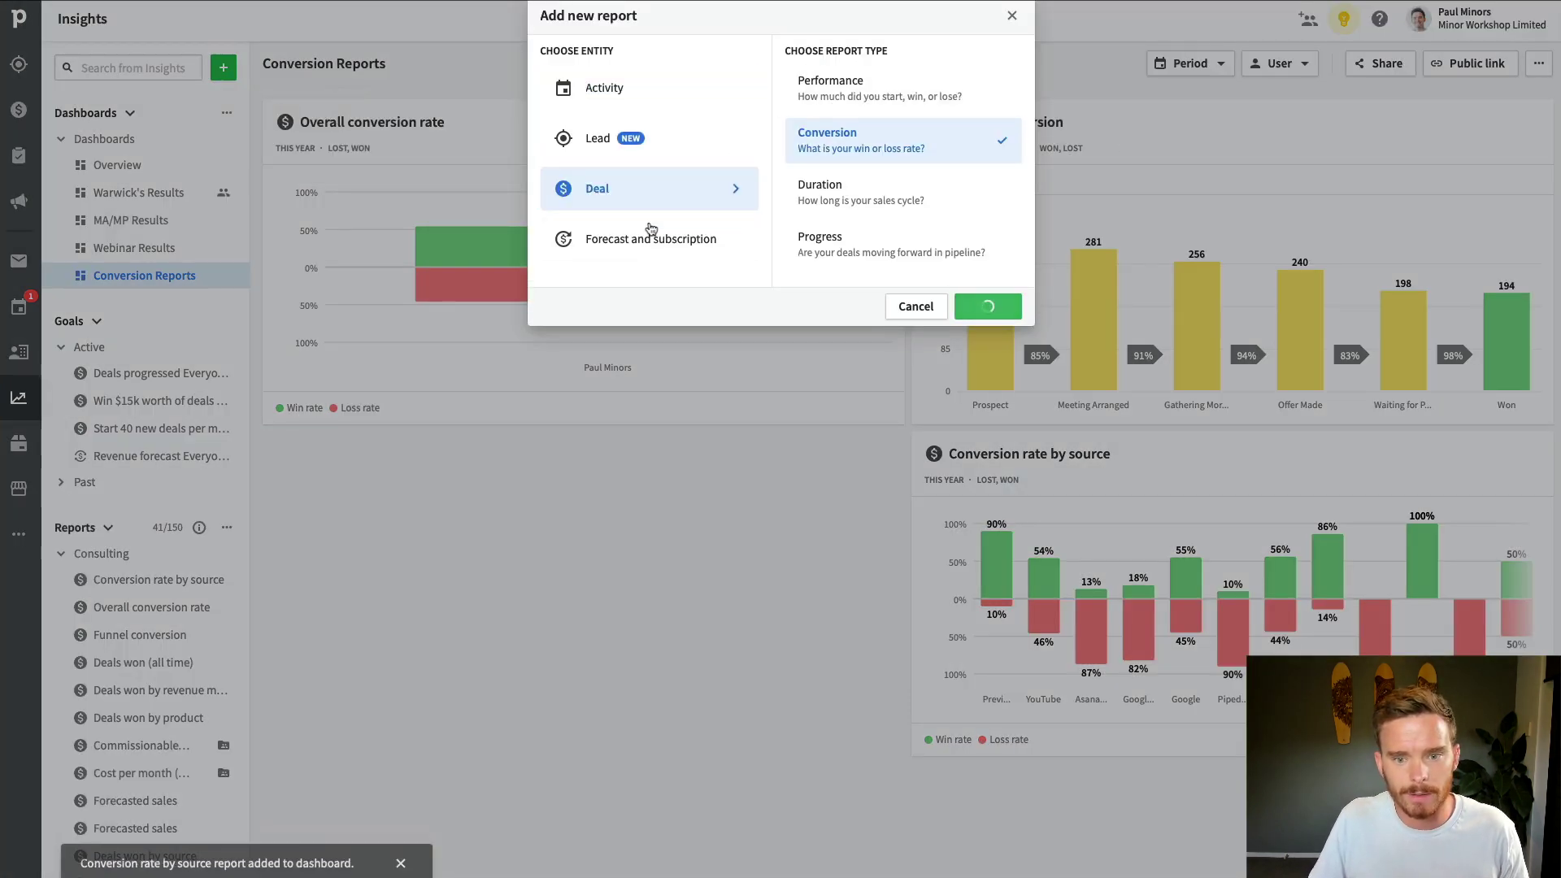
click(493, 100)
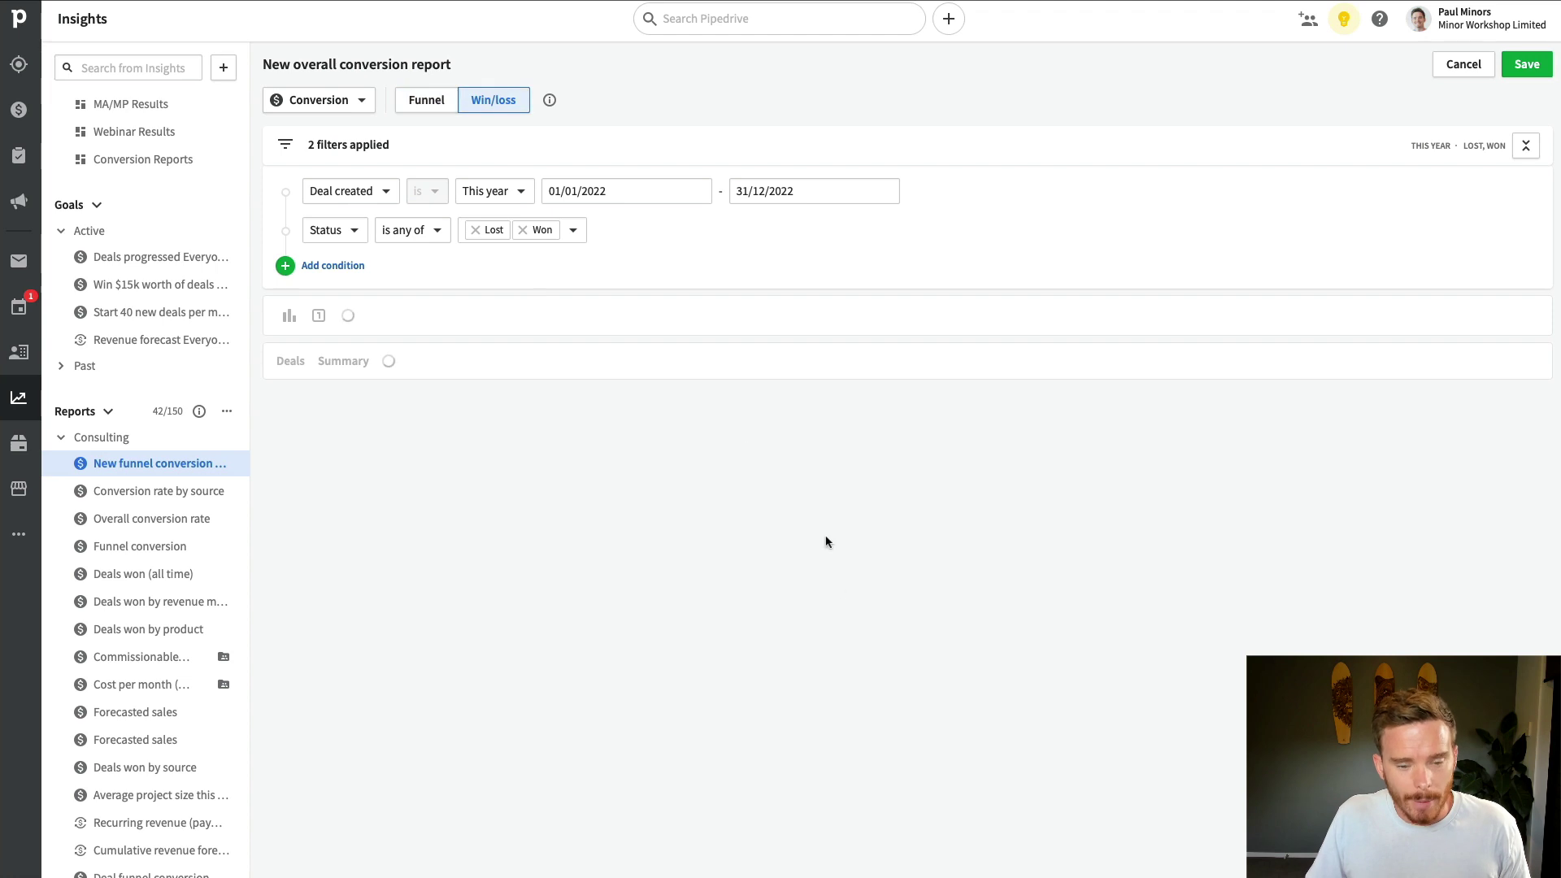
Break the win/loss chart down by Revenue Model.
click(860, 634)
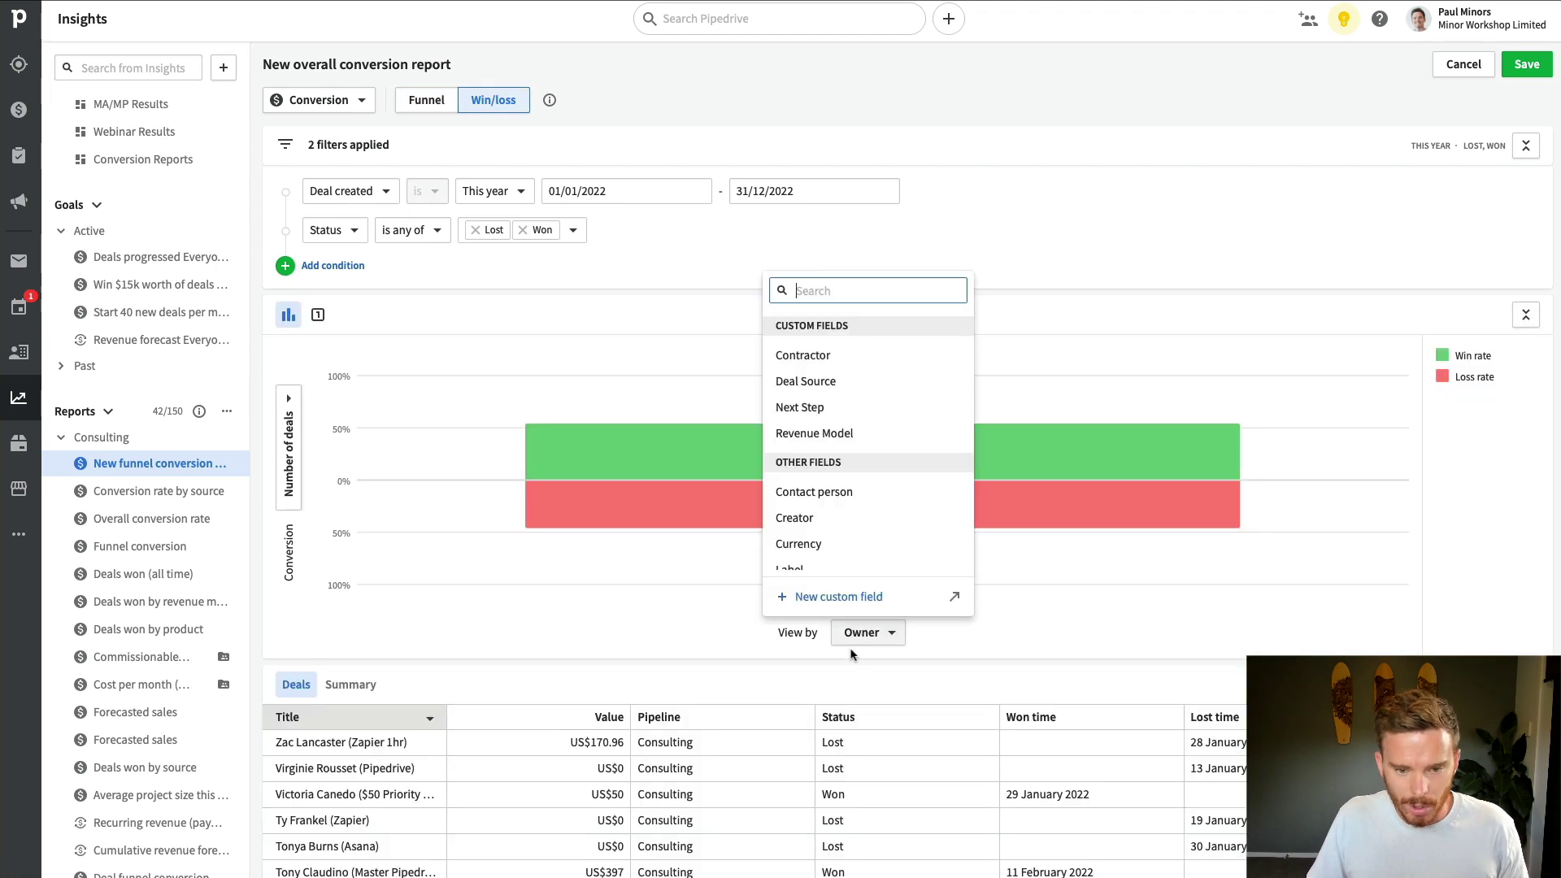
click(866, 433)
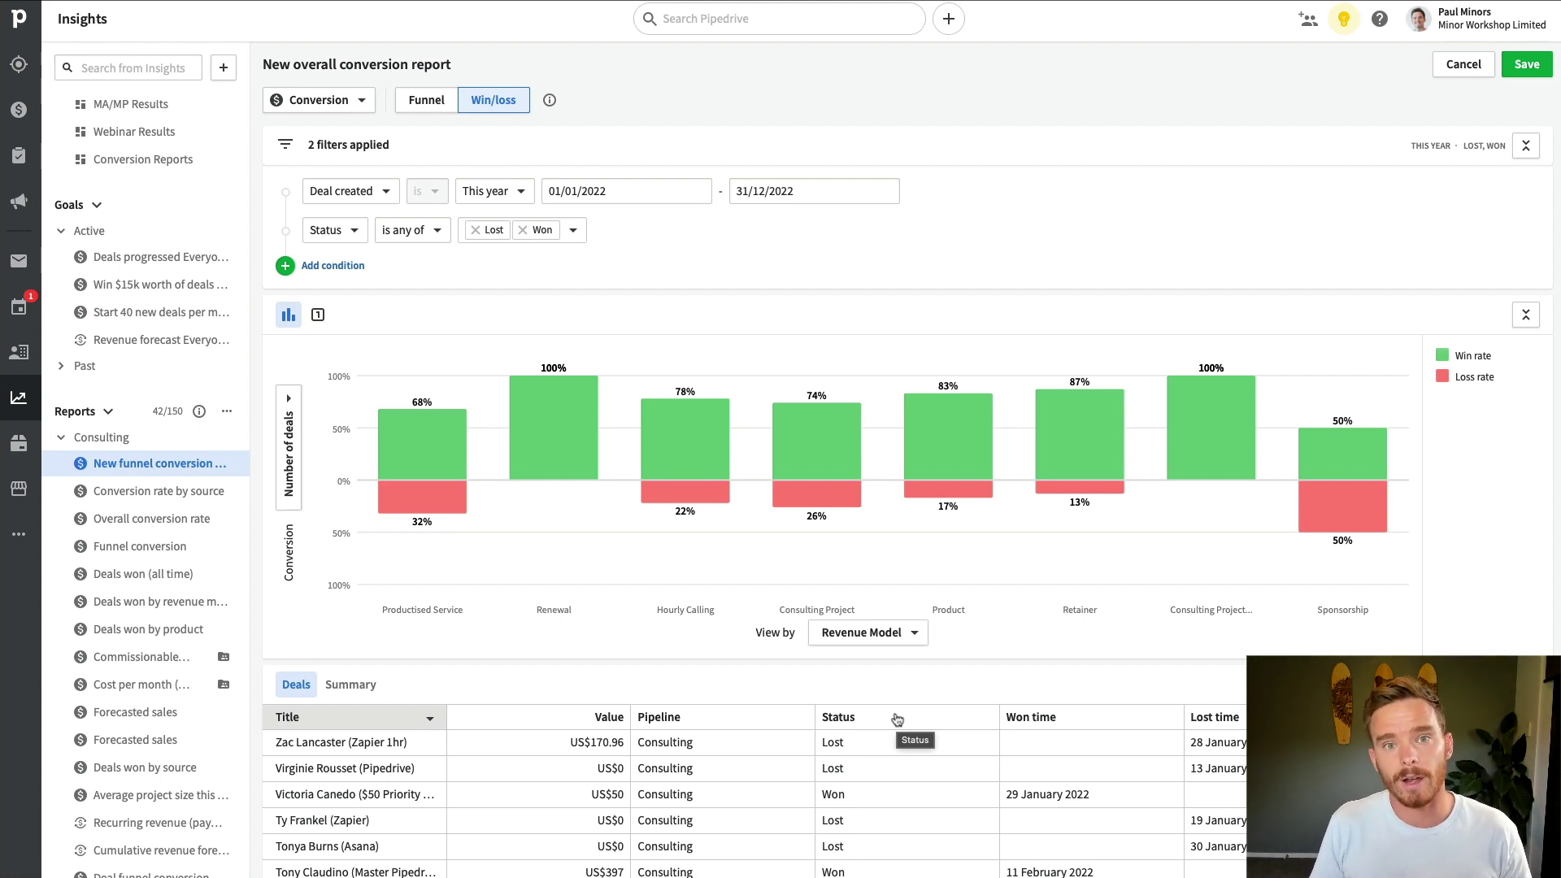
click(881, 632)
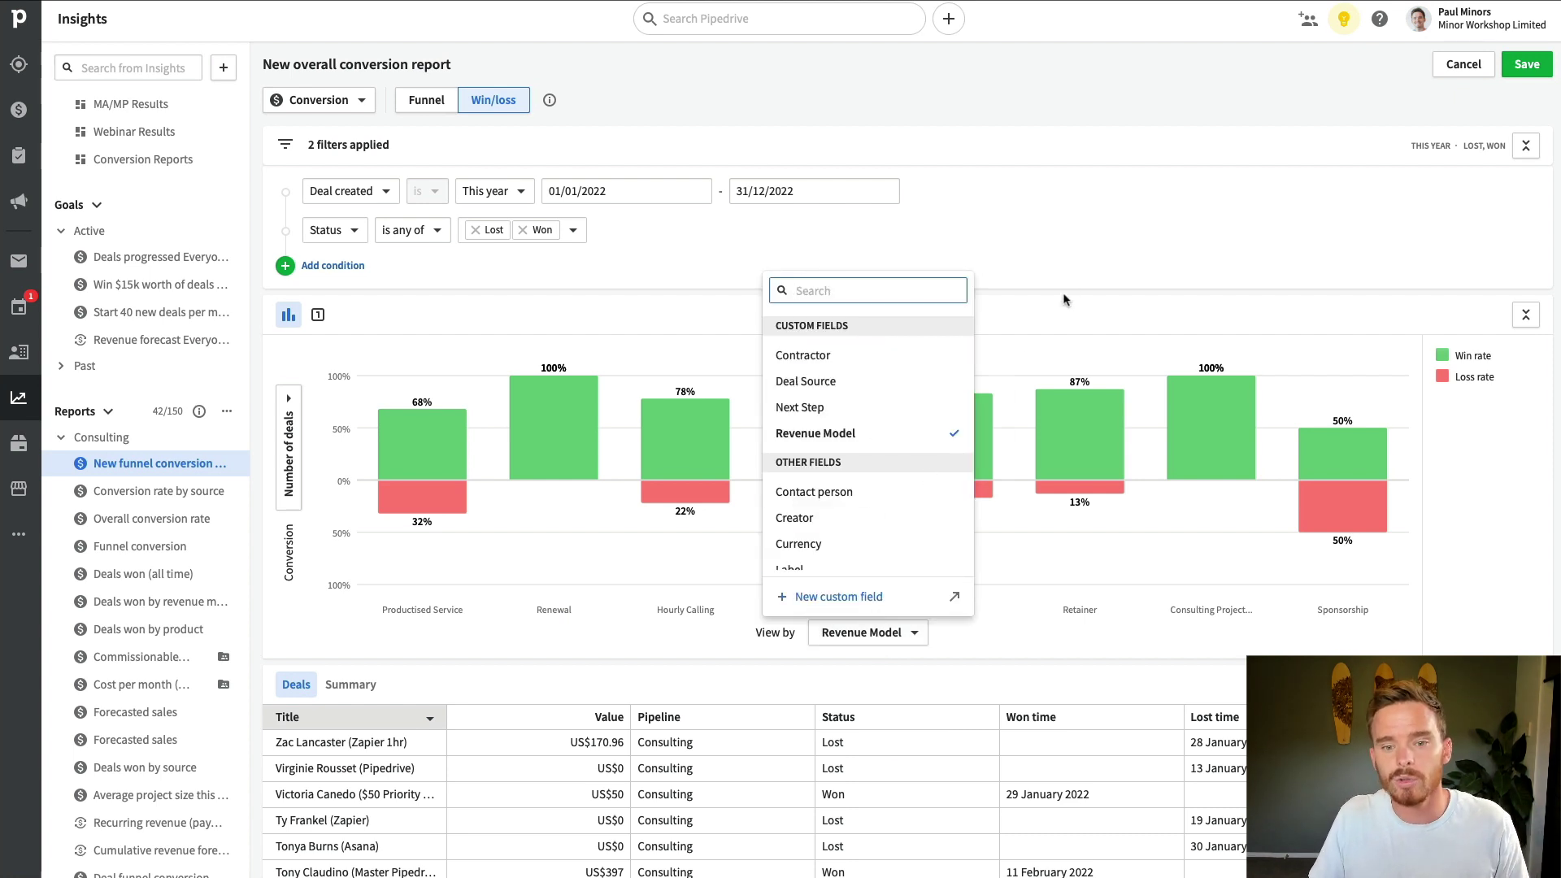
click(1089, 249)
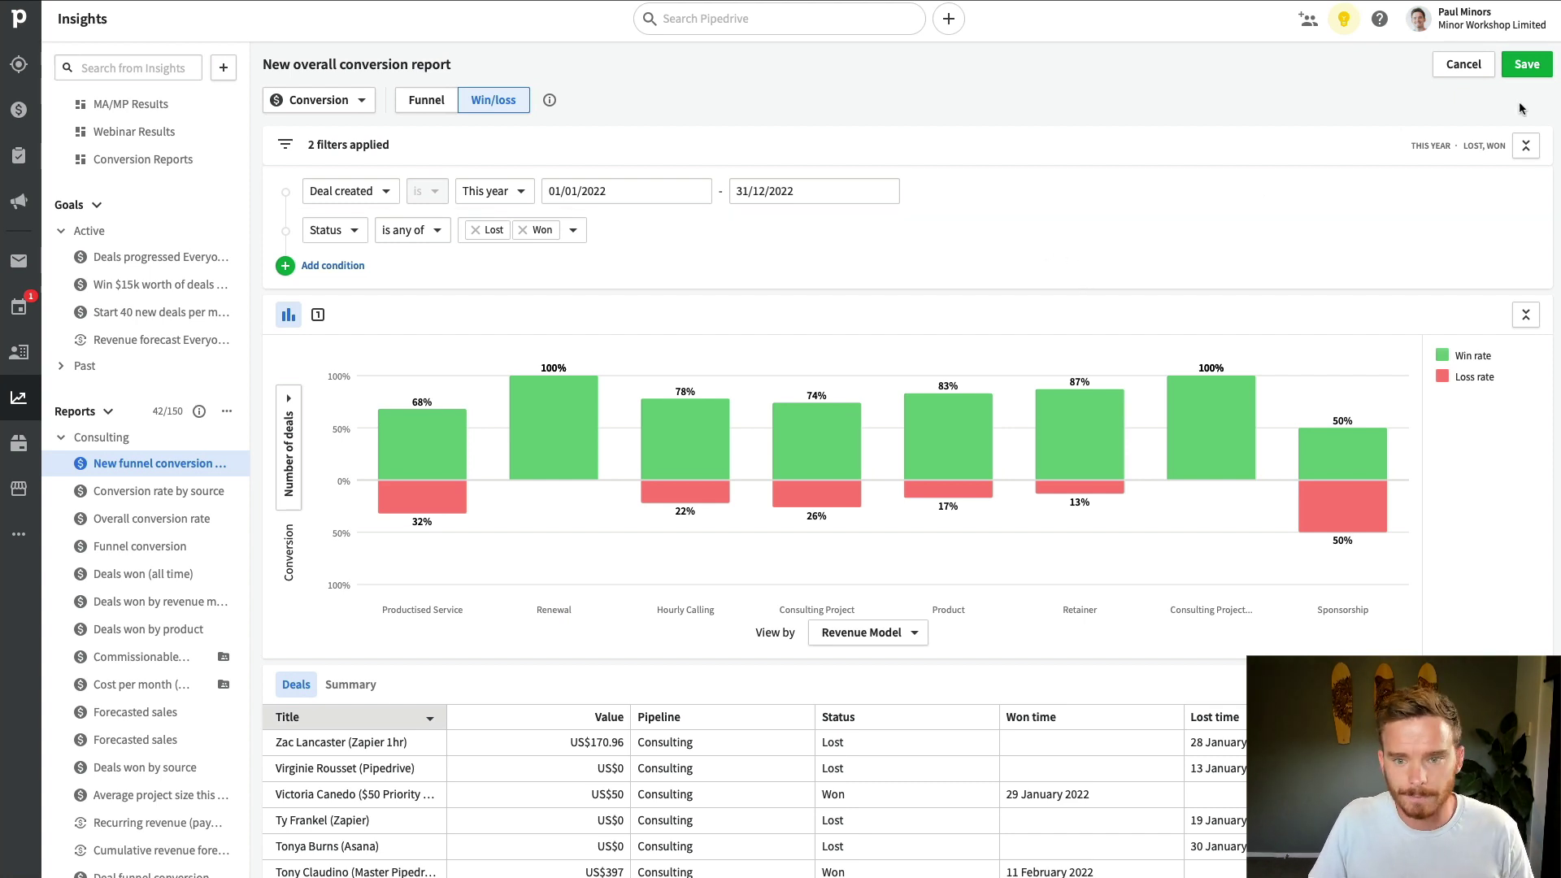
Save as 'Conversion rate by deal type' on Conversion Reports, replacing Overview.
click(1527, 65)
key(ctrl+a)
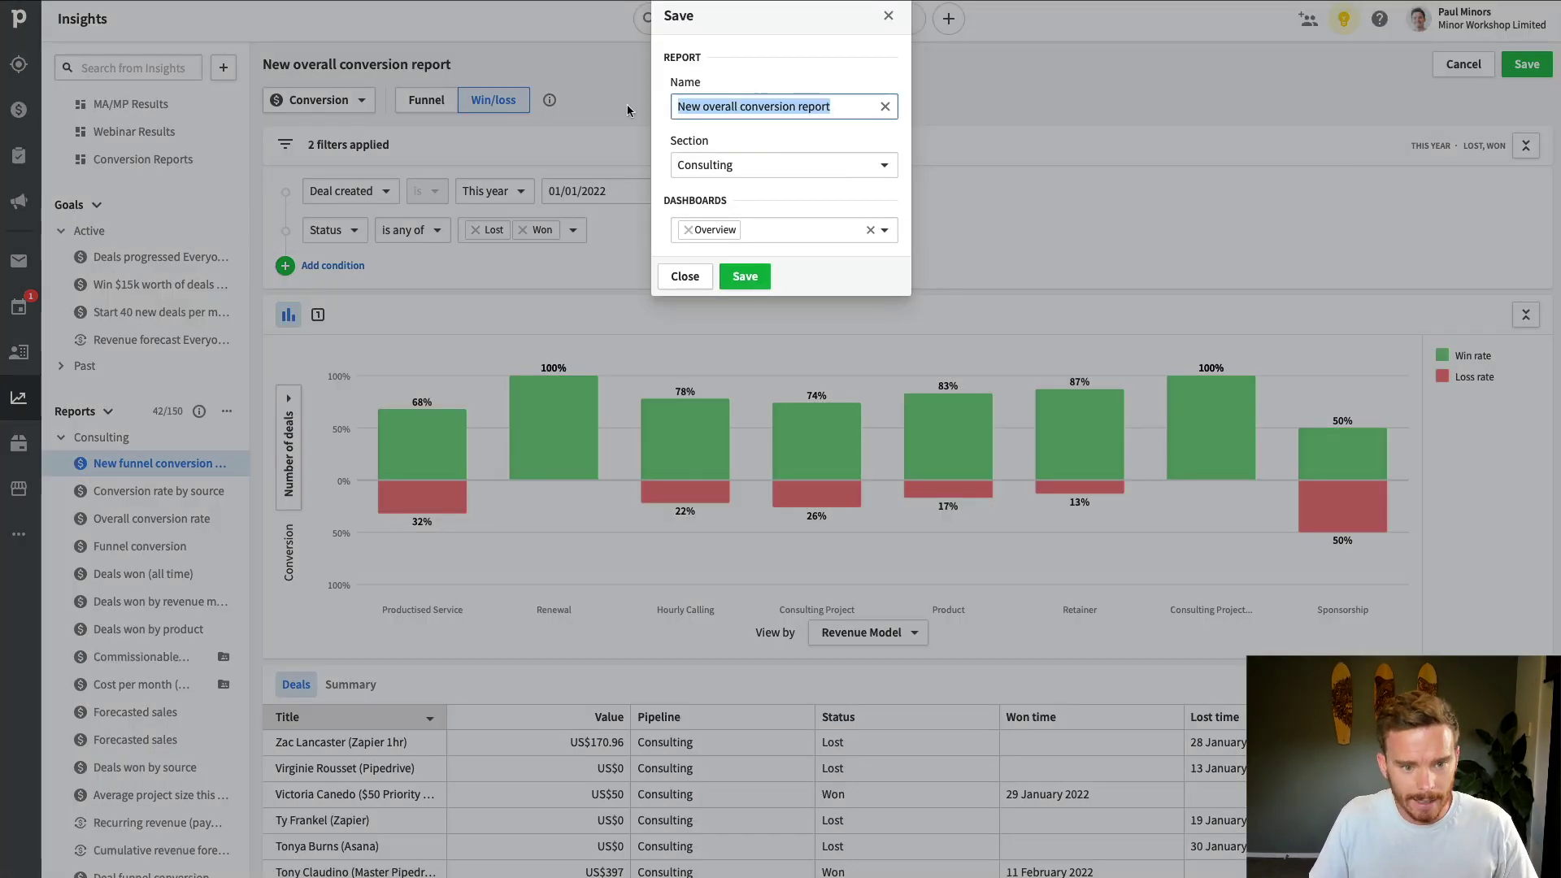
text(Conversion )
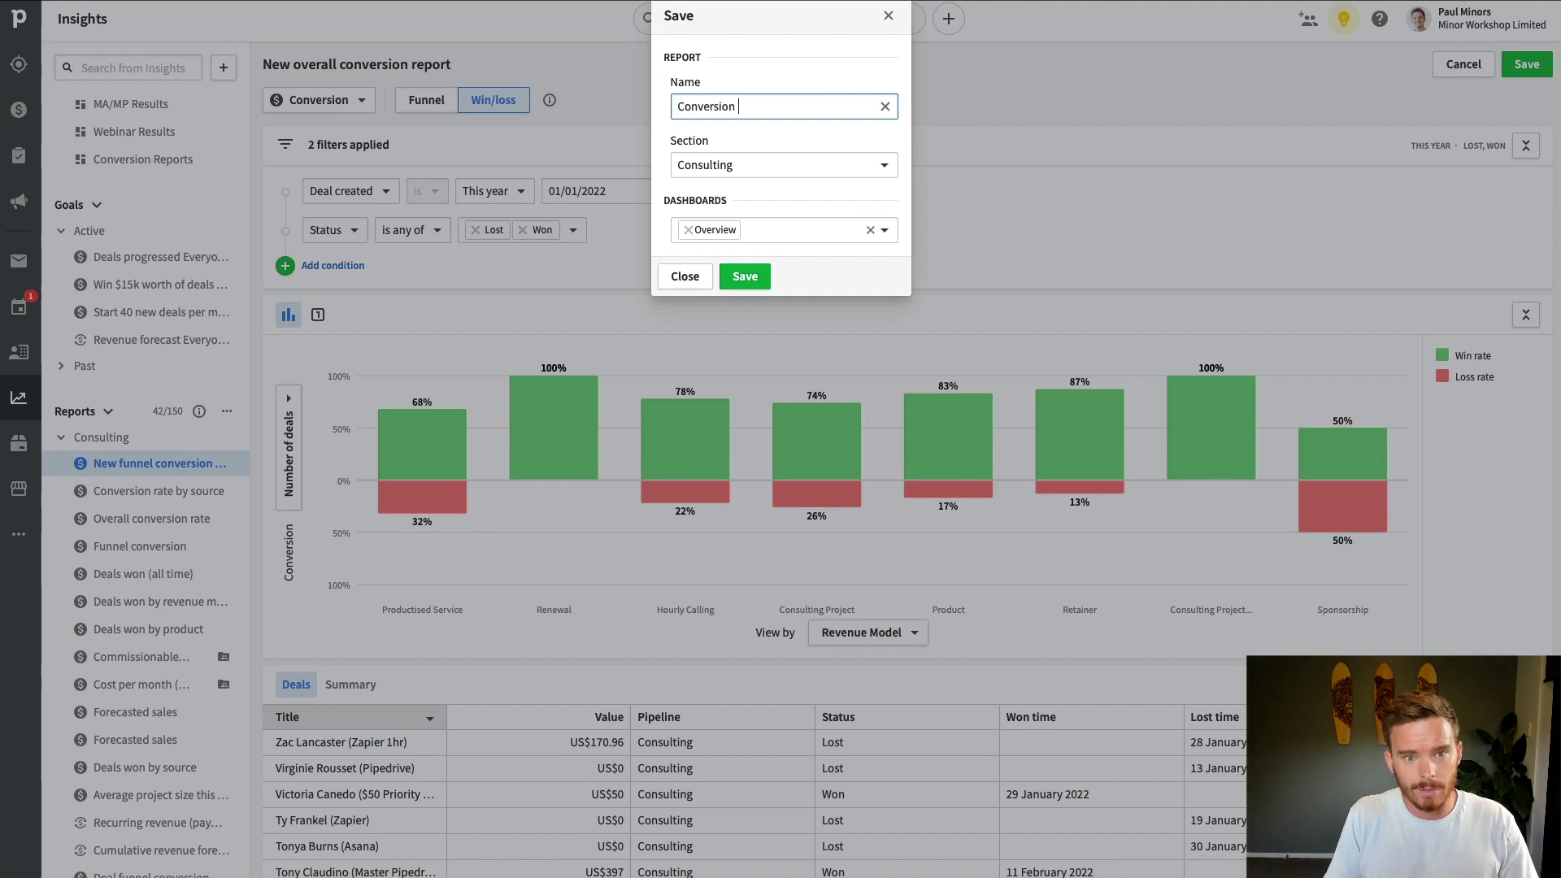
text(rate by deal type)
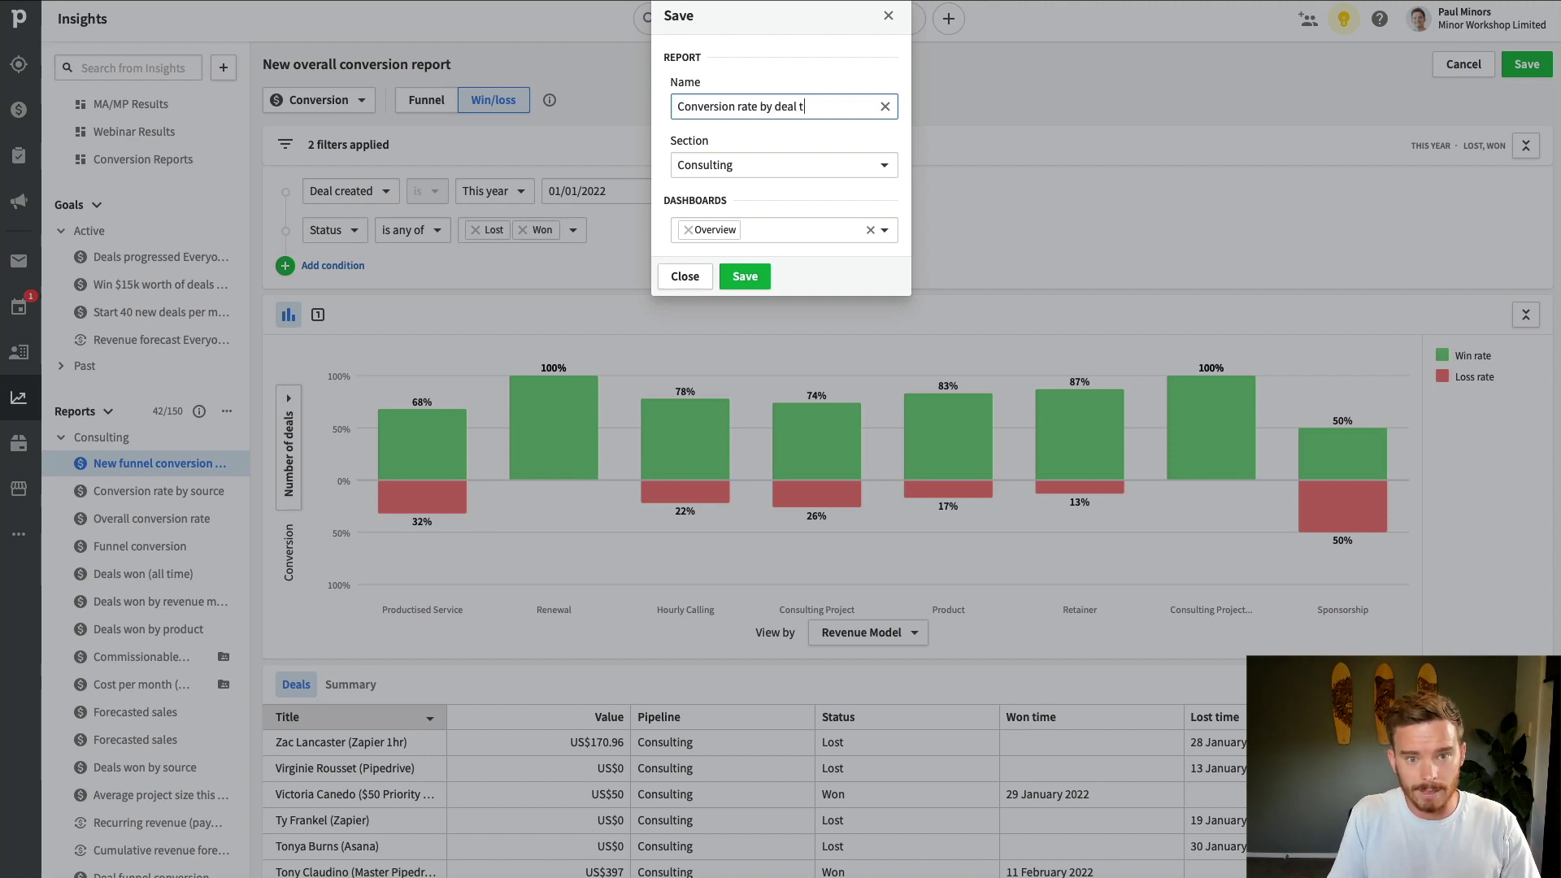
click(688, 230)
click(813, 232)
click(770, 370)
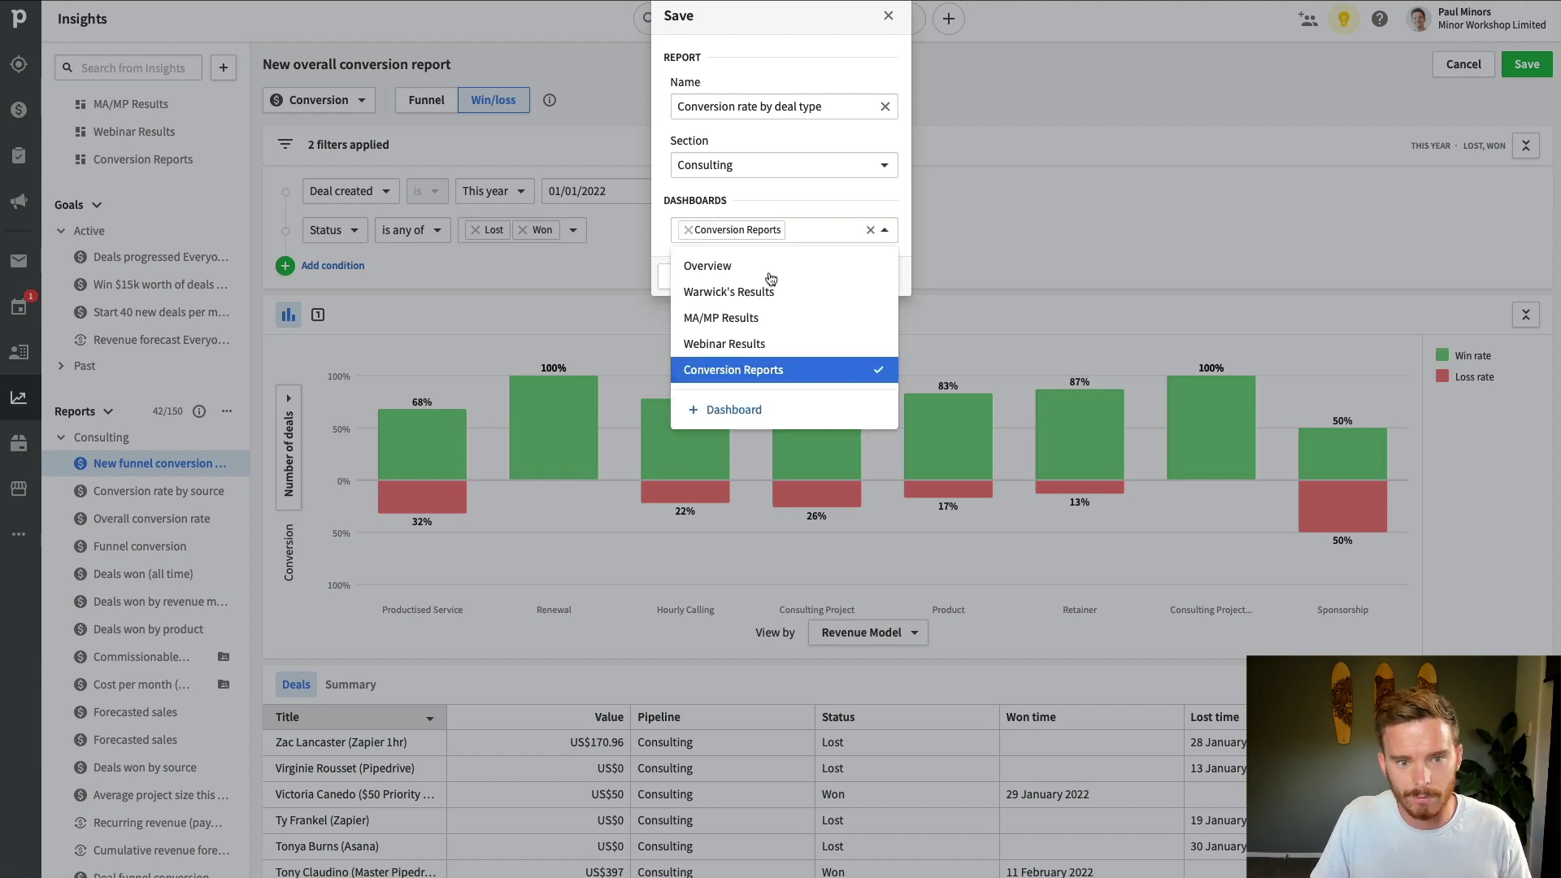
click(869, 276)
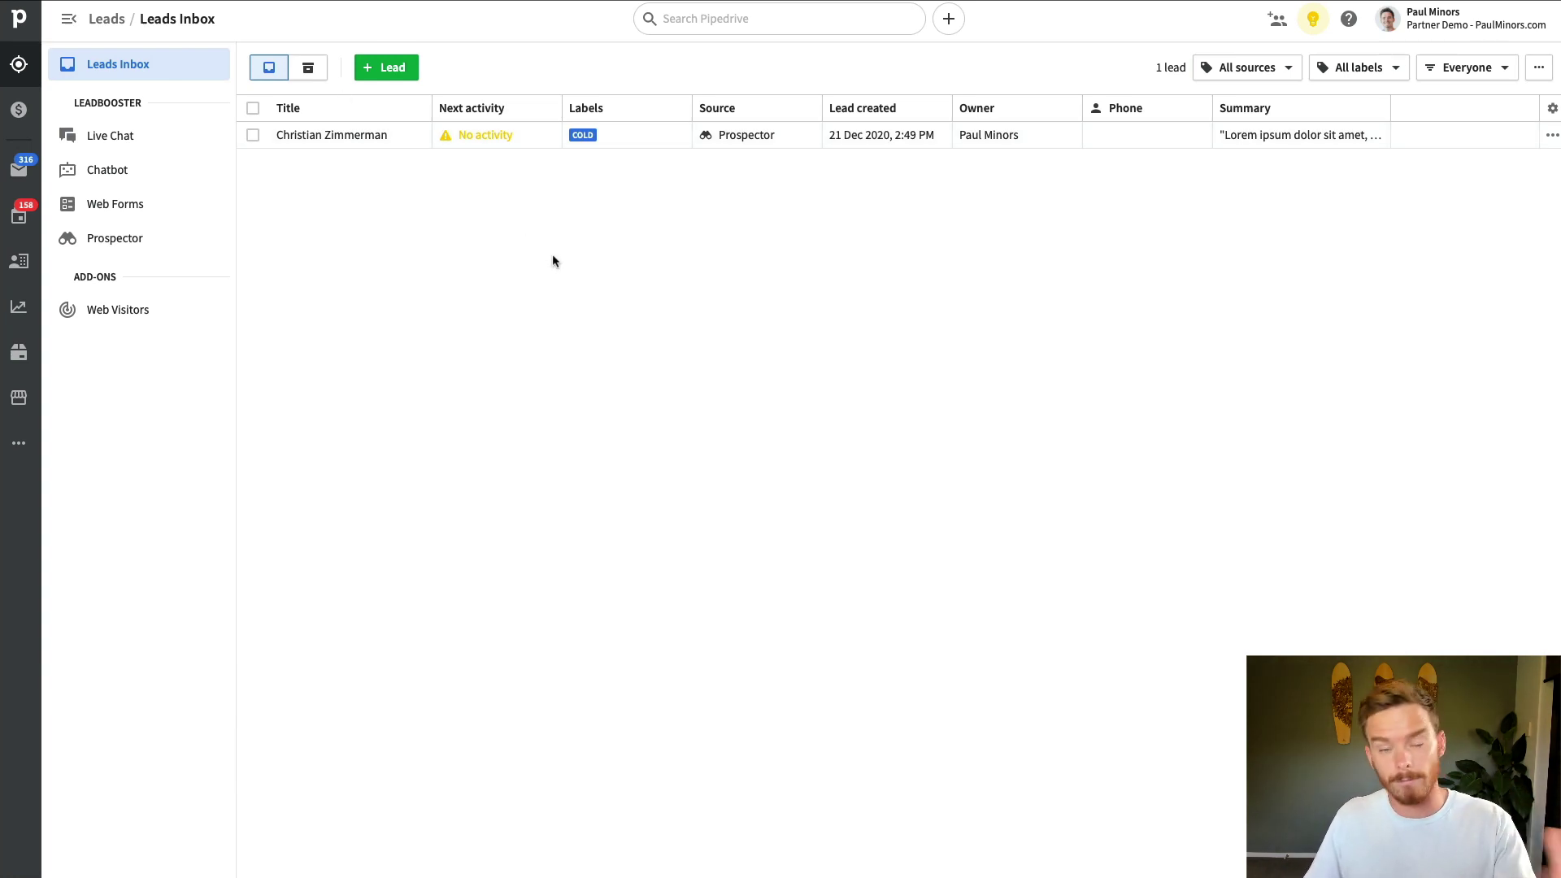
Open the cold Prospector lead's detail view to see its summary, contacts and note.
click(474, 143)
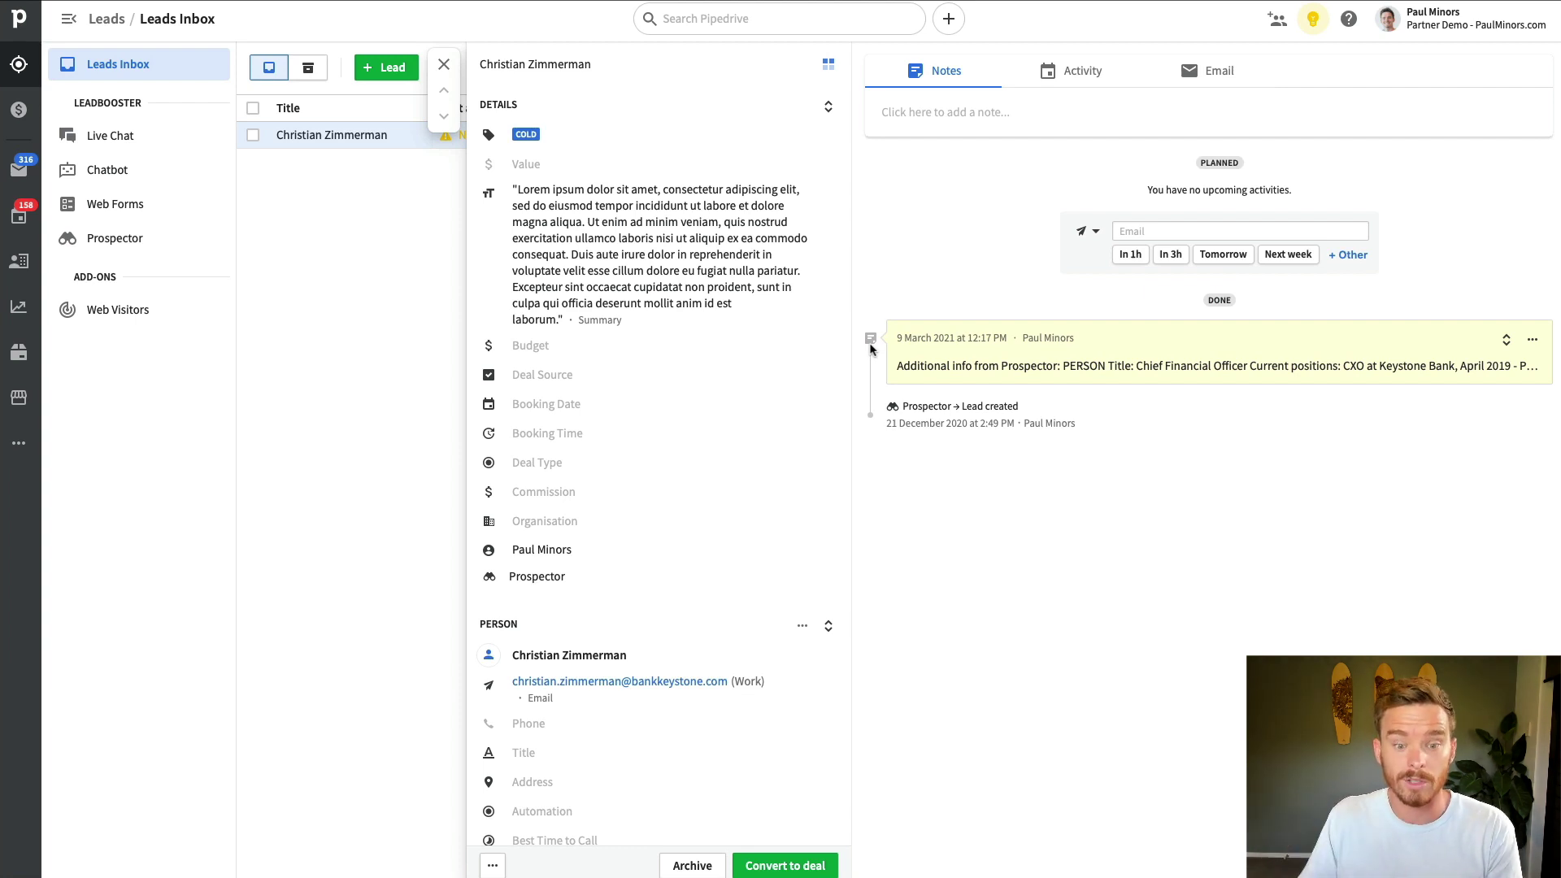
Create a new Lead > Conversion report in Insights and open its editor.
click(18, 306)
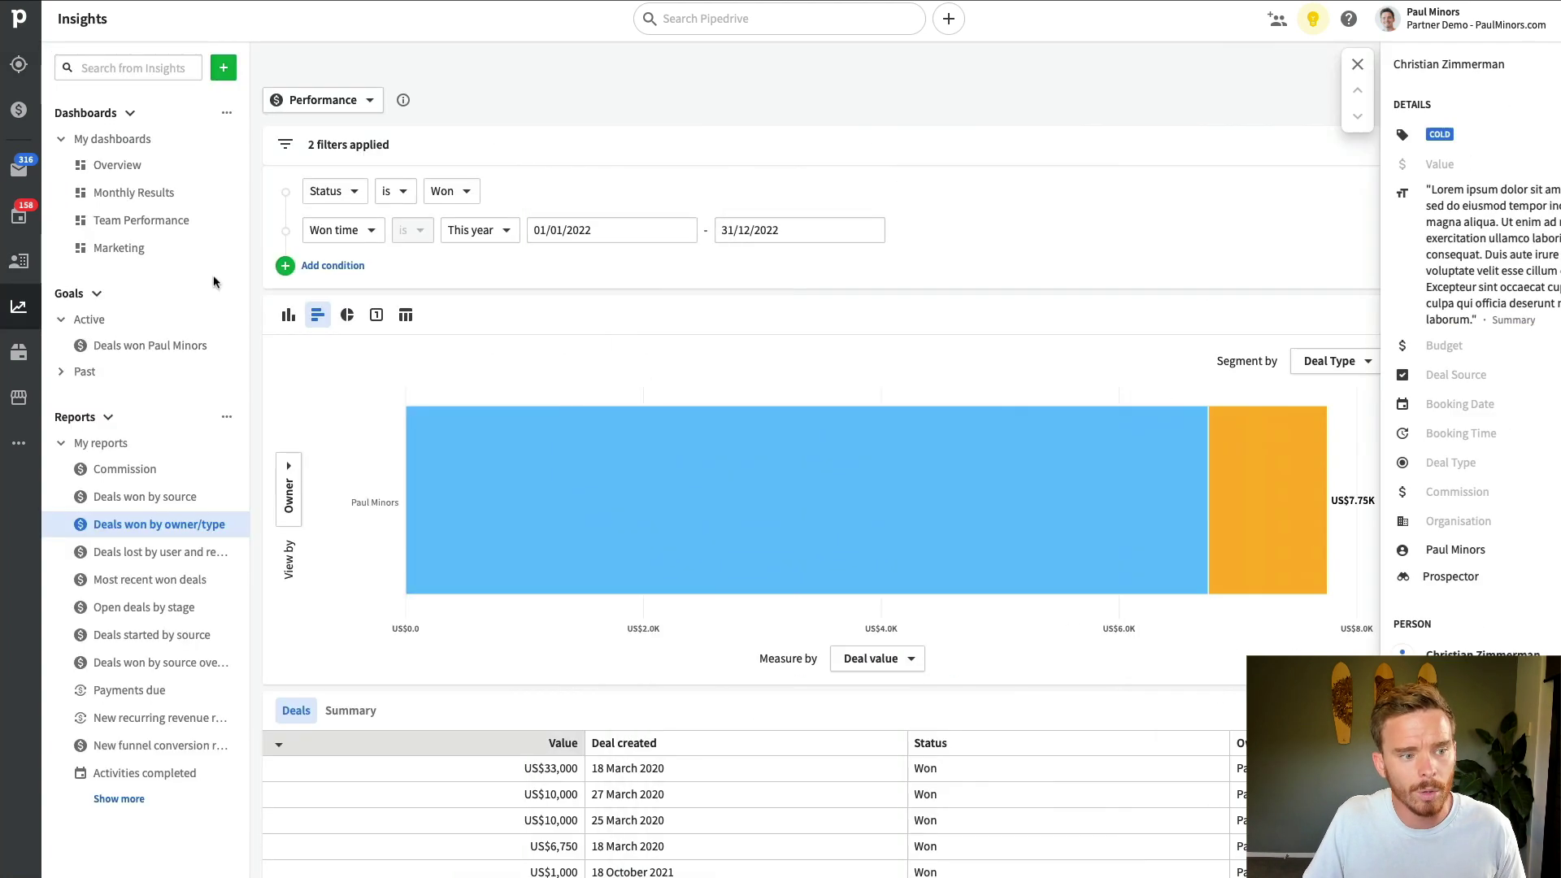
click(224, 68)
click(256, 111)
click(642, 146)
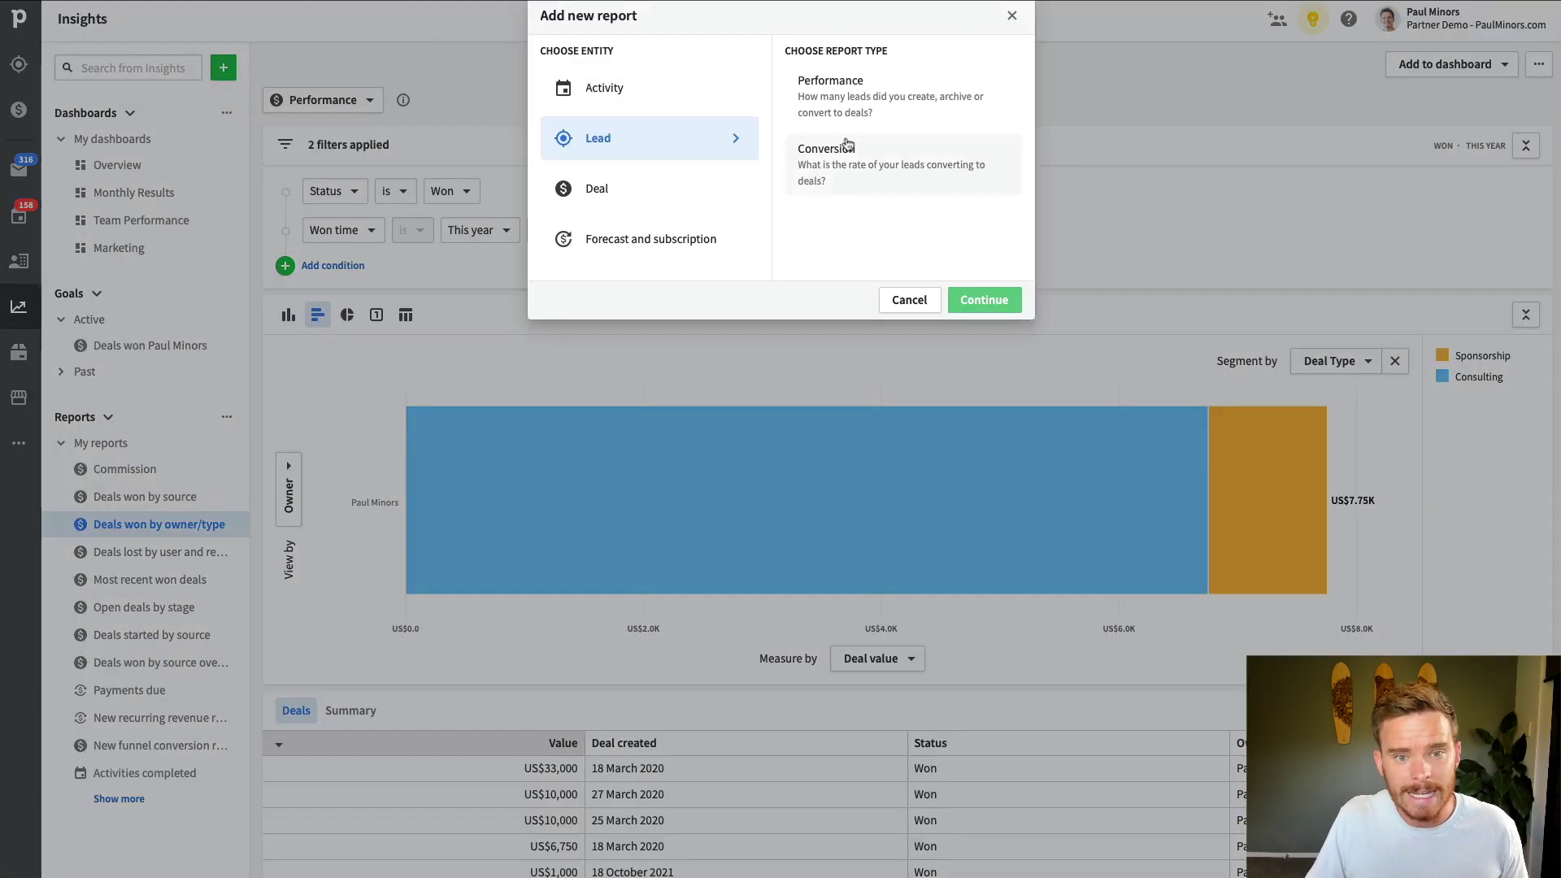
click(904, 174)
click(984, 300)
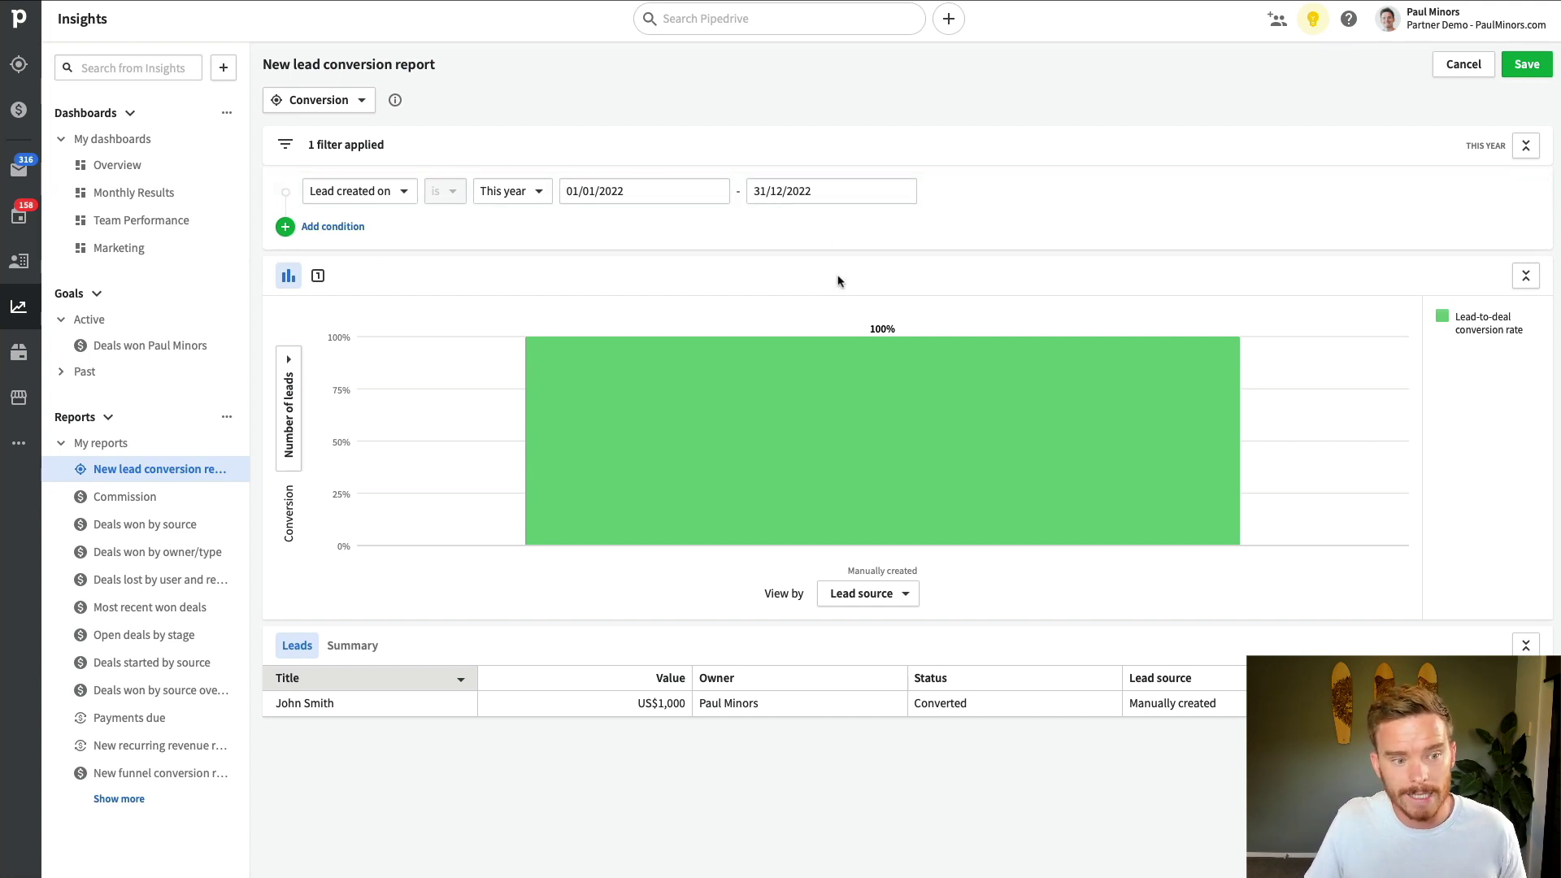
Review the Y-axis measure options, keeping Number of leads, and the Lead-to-deal conversion rate legend.
click(289, 411)
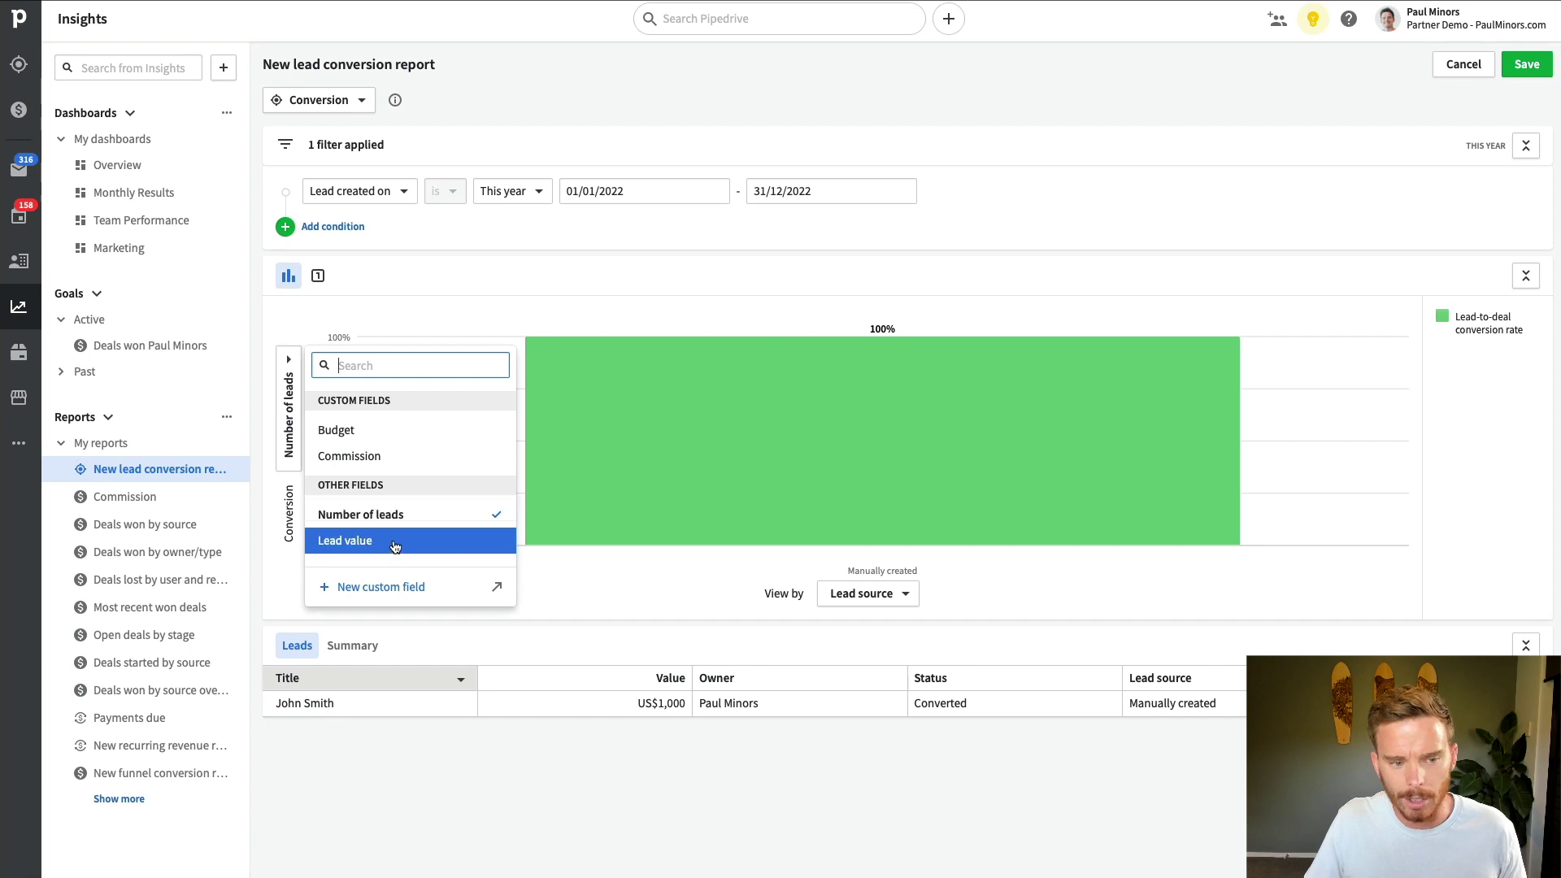
click(561, 308)
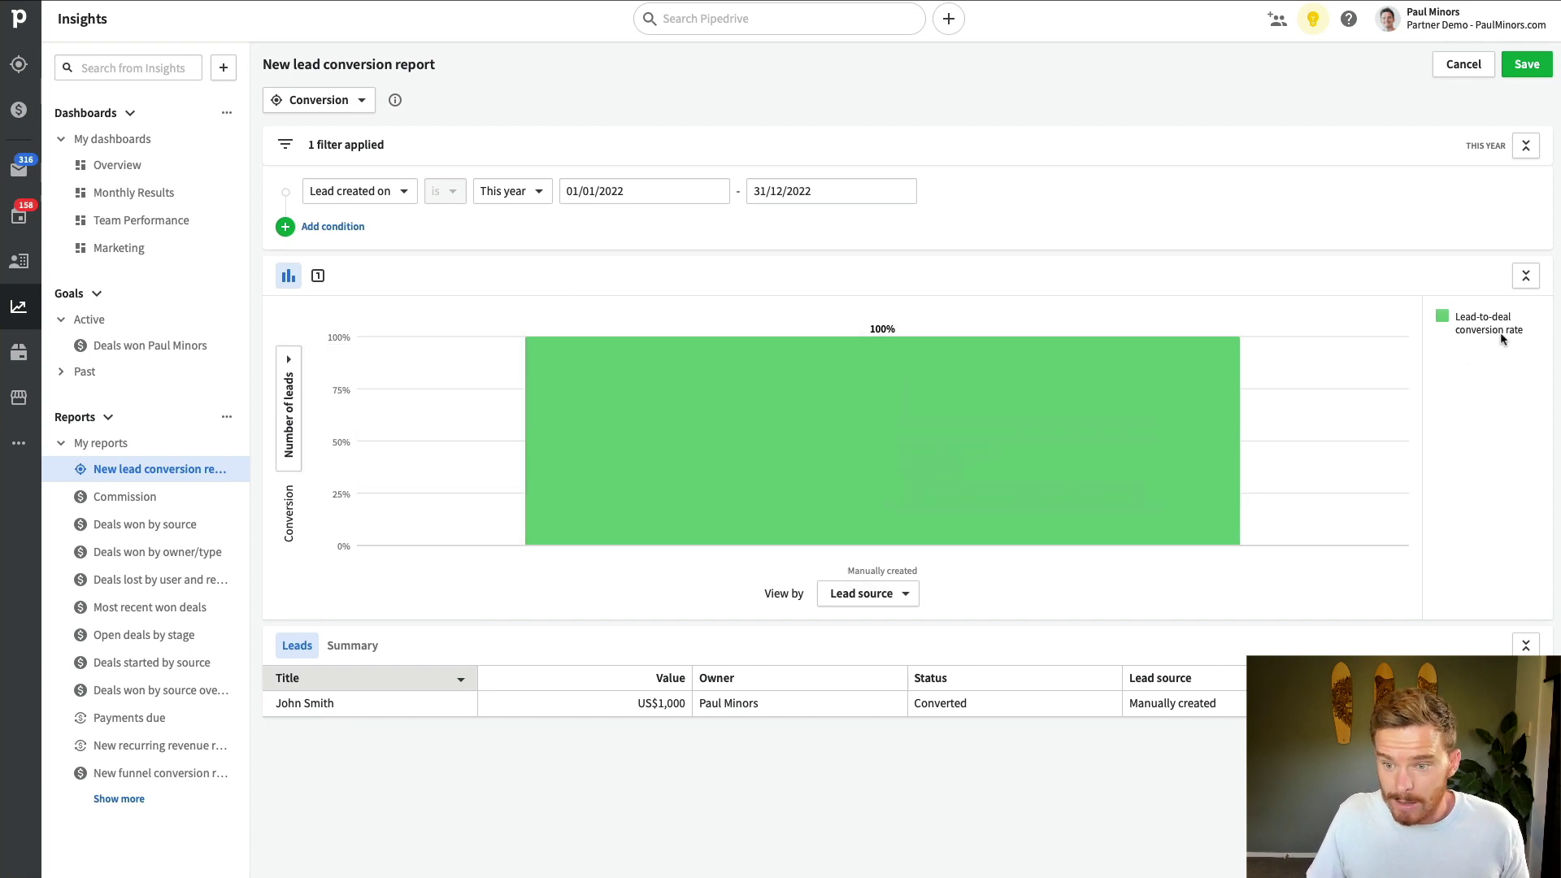
drag(1452, 316, 1523, 327)
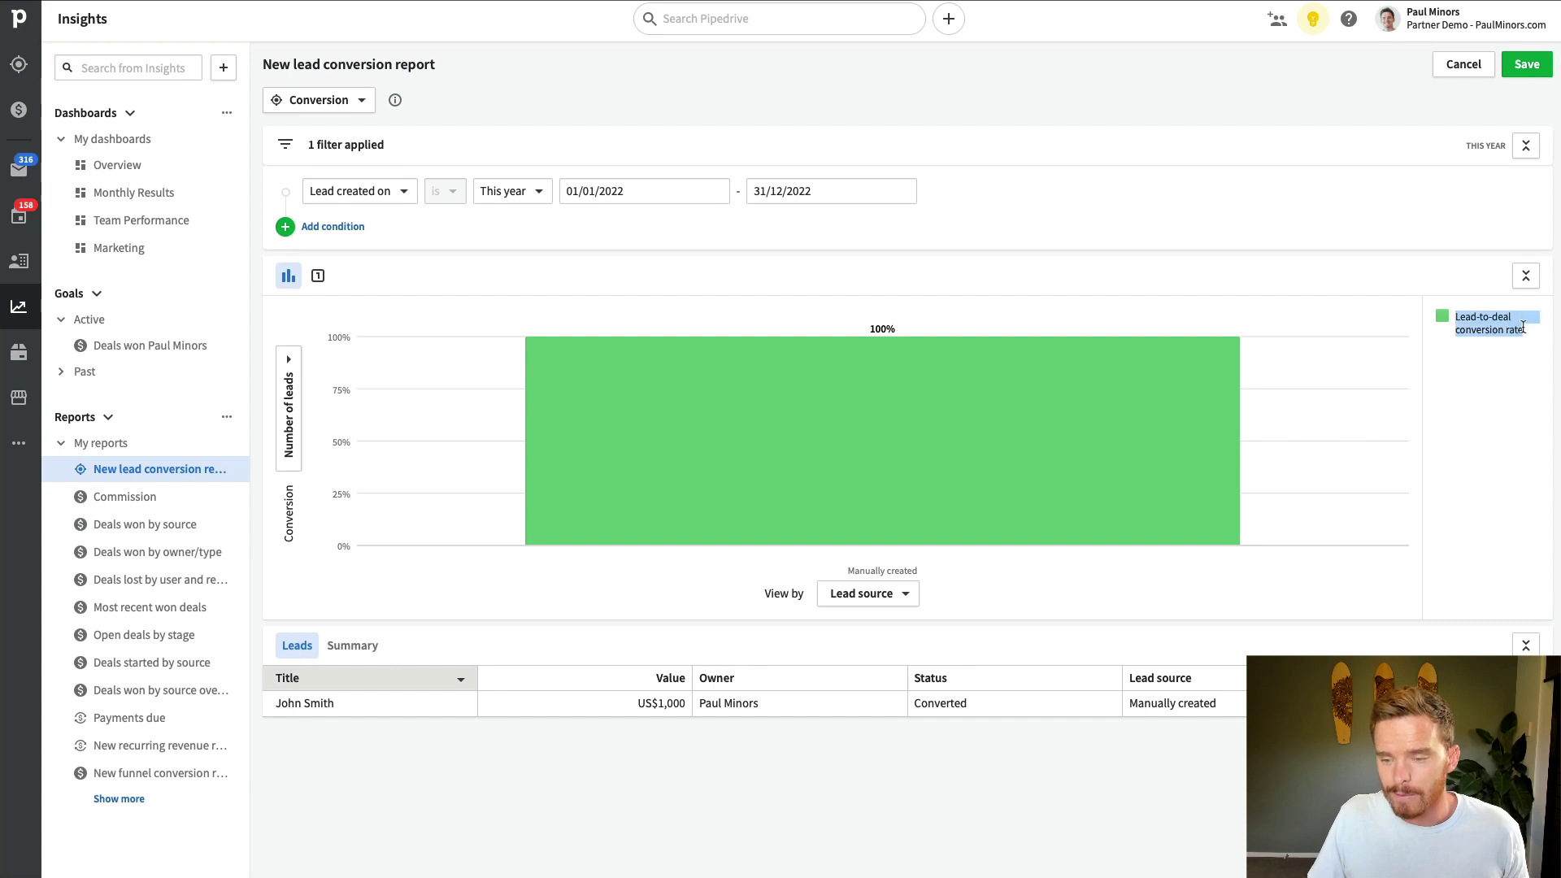
click(1503, 373)
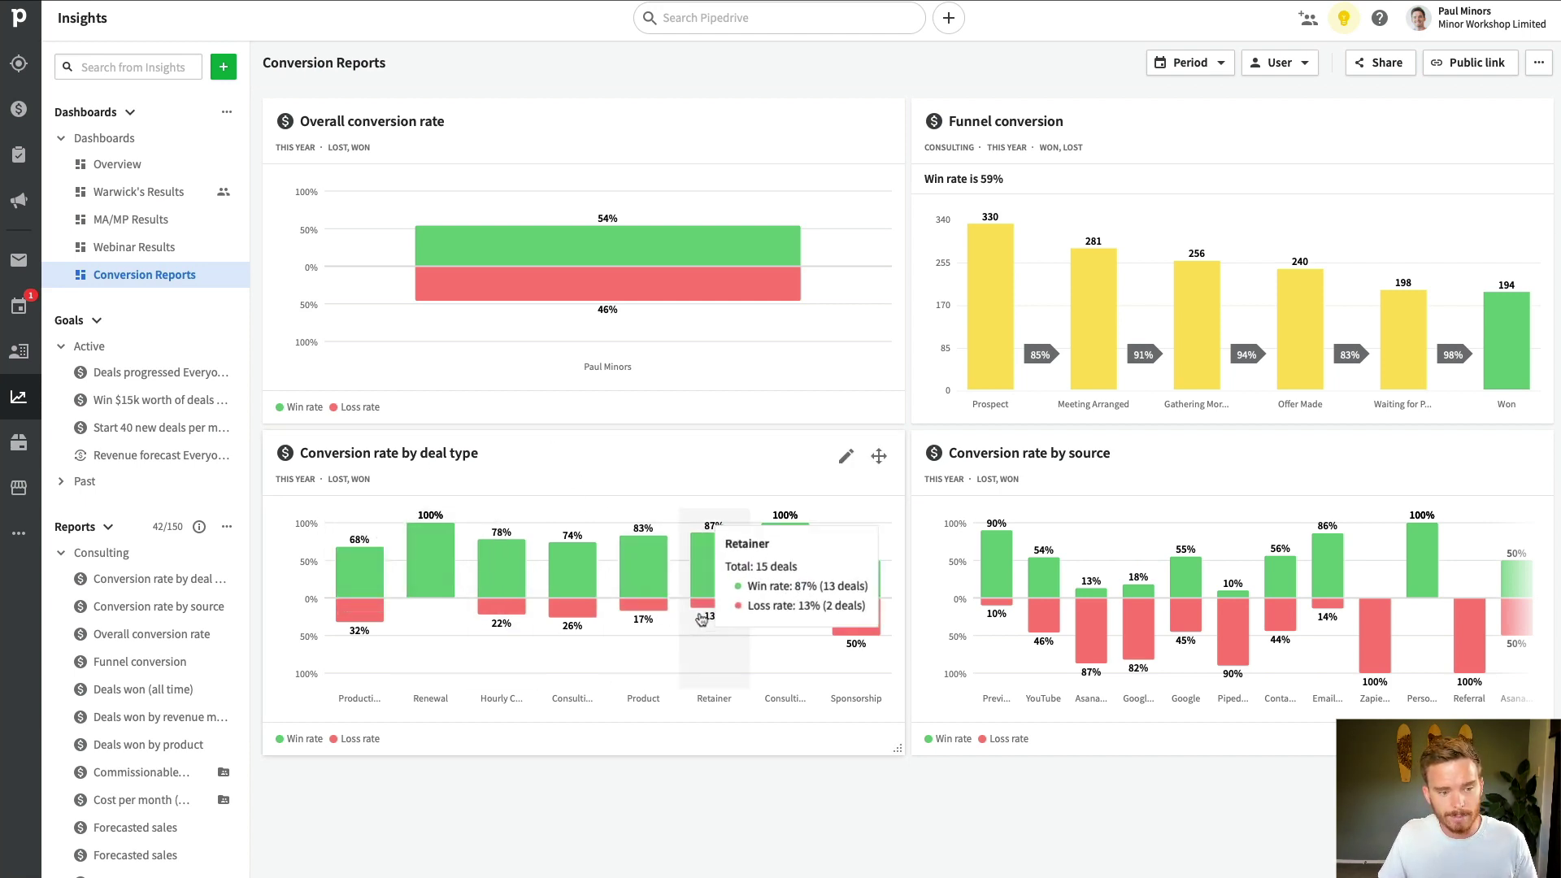
Inspect the Retainer bar in Conversion rate by deal type: 87% of 15 deals won.
mouse_move(702, 622)
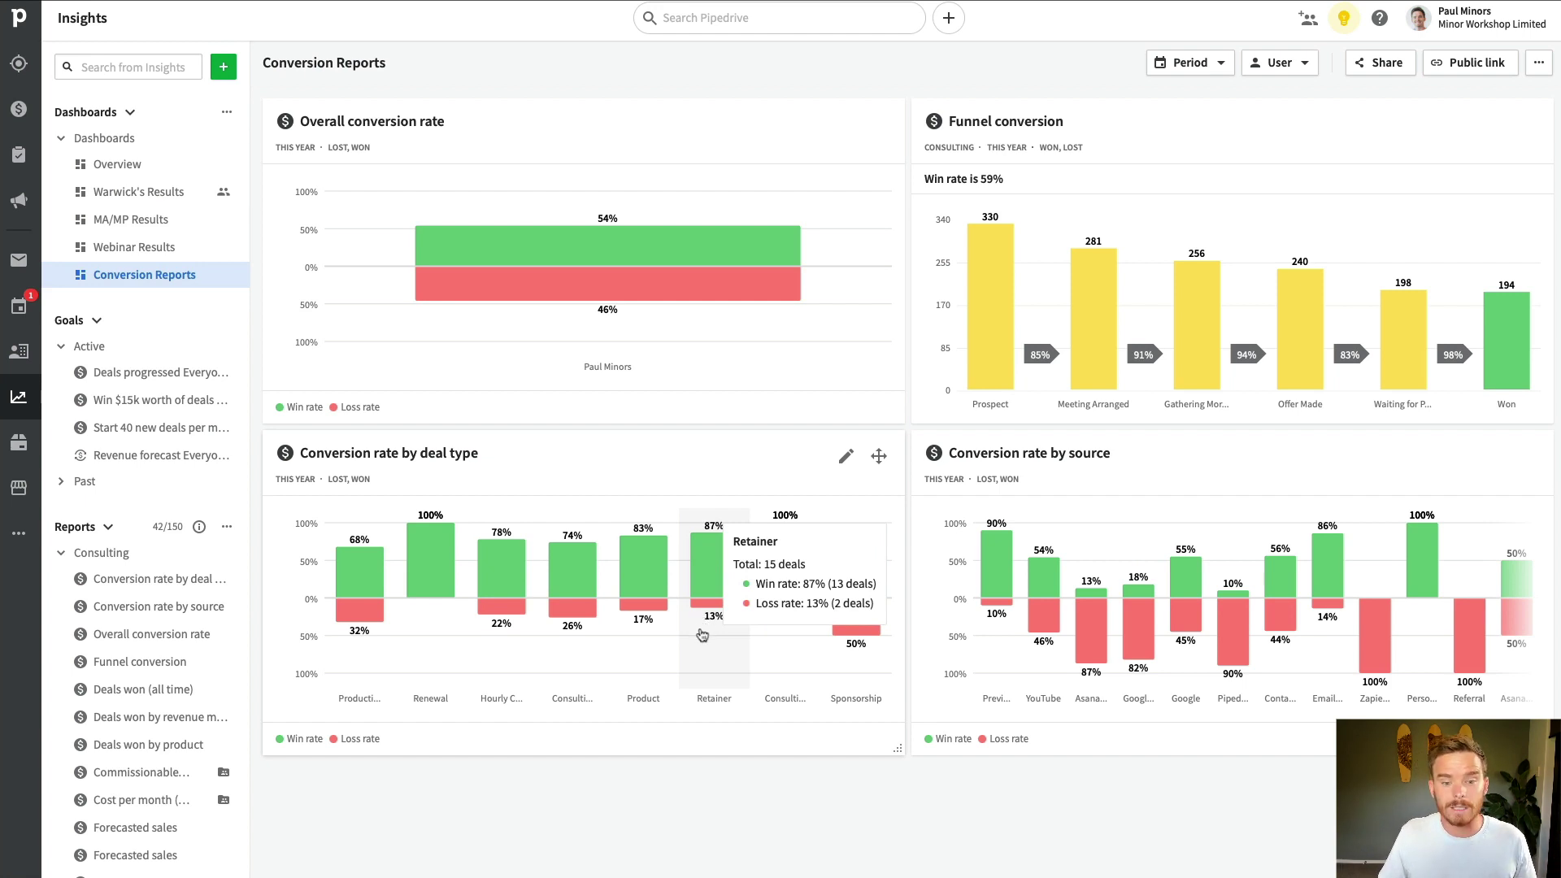